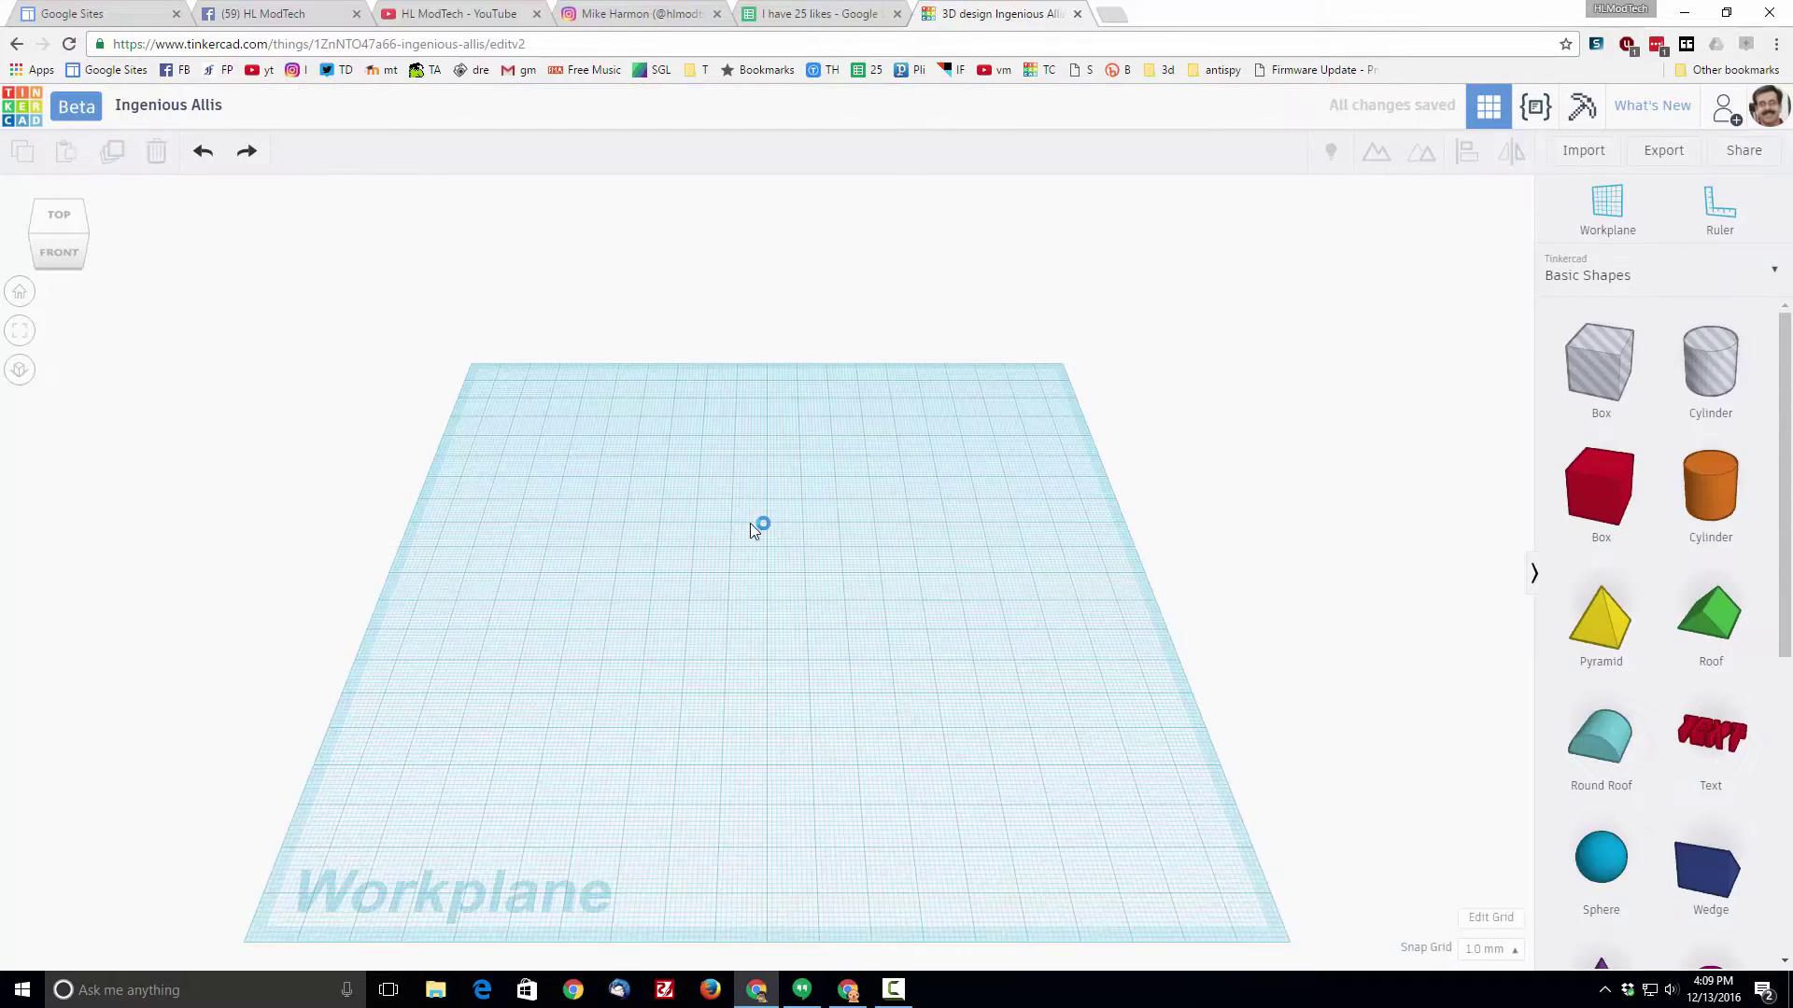
Rename the design to 'KeyChain' followed by the maker's name and '2'
left_click(180, 106)
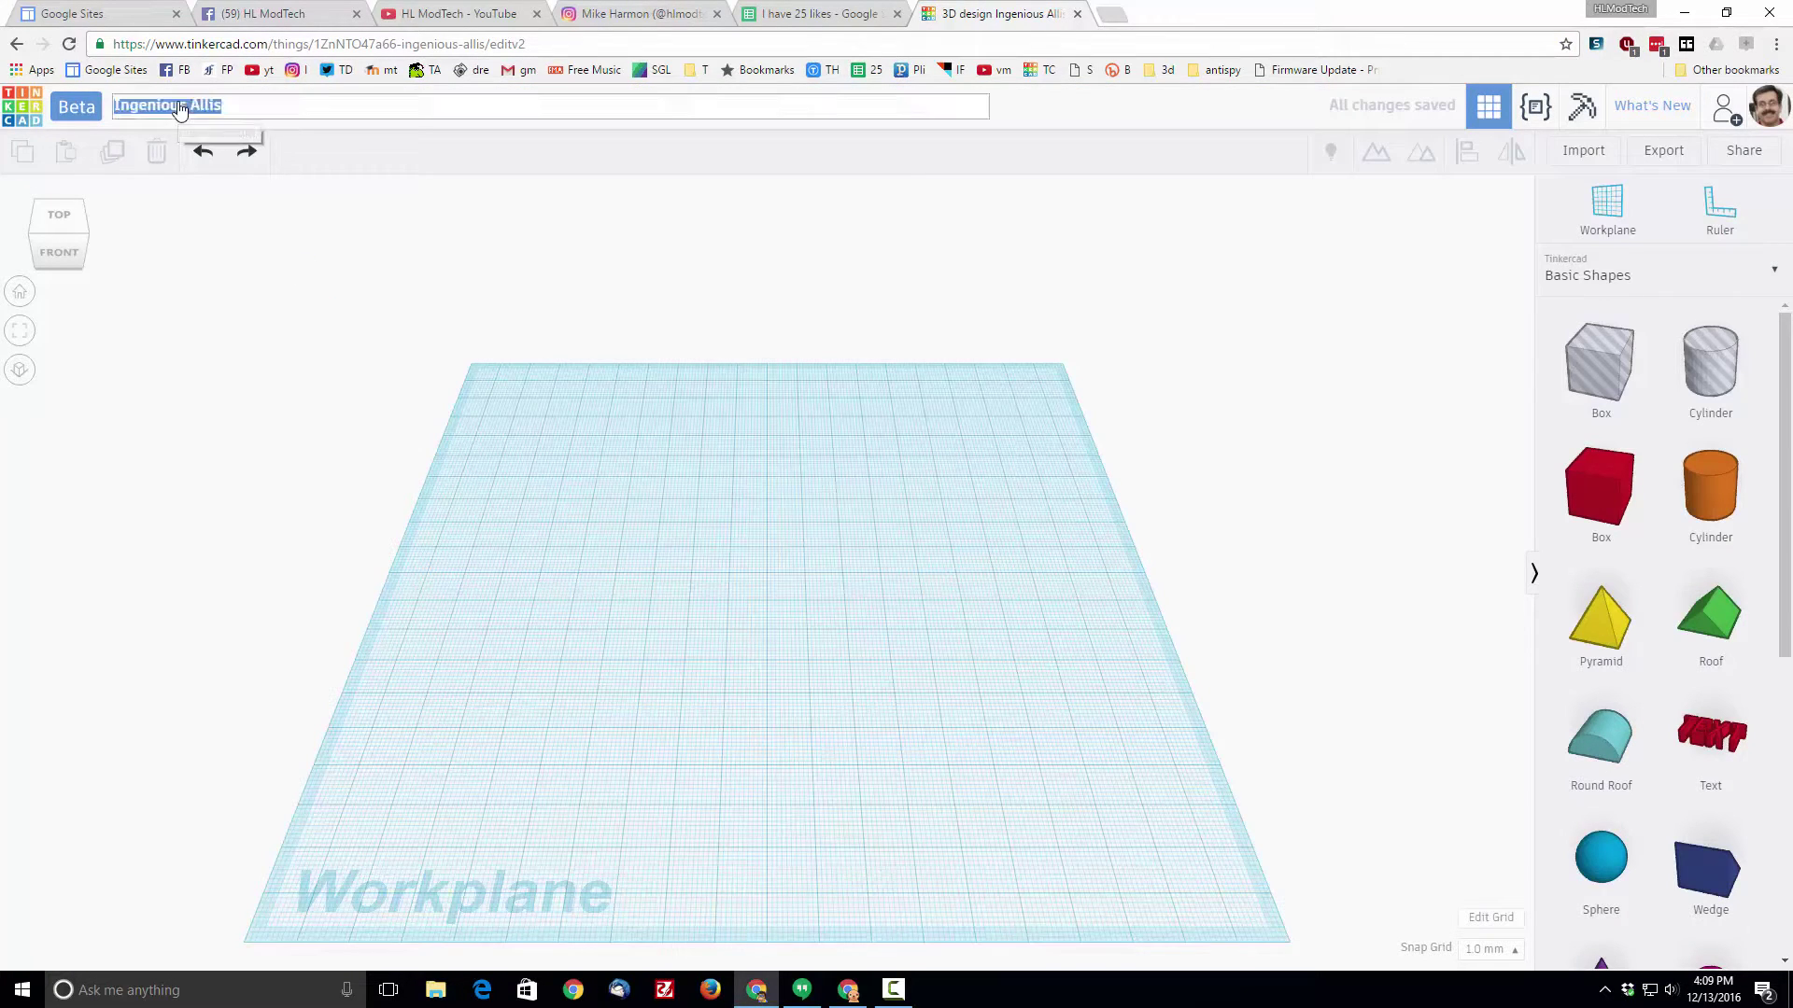
type("KeyChain Mike")
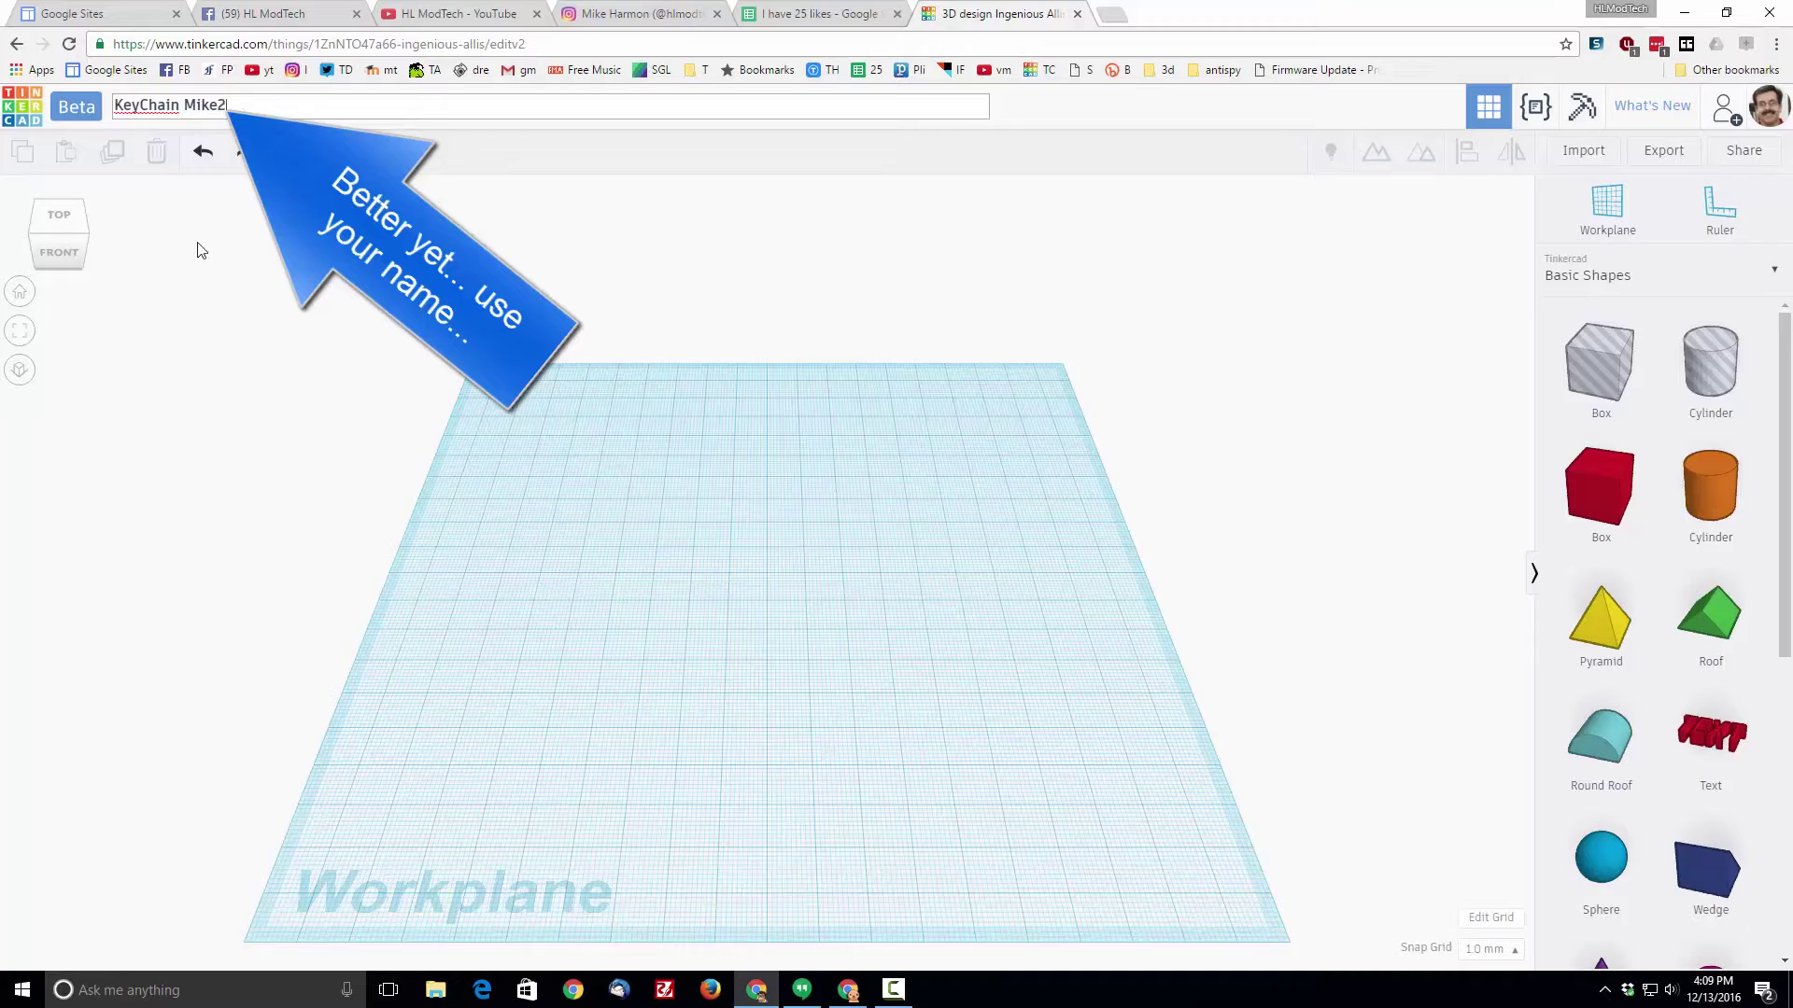
type("2")
key("Return")
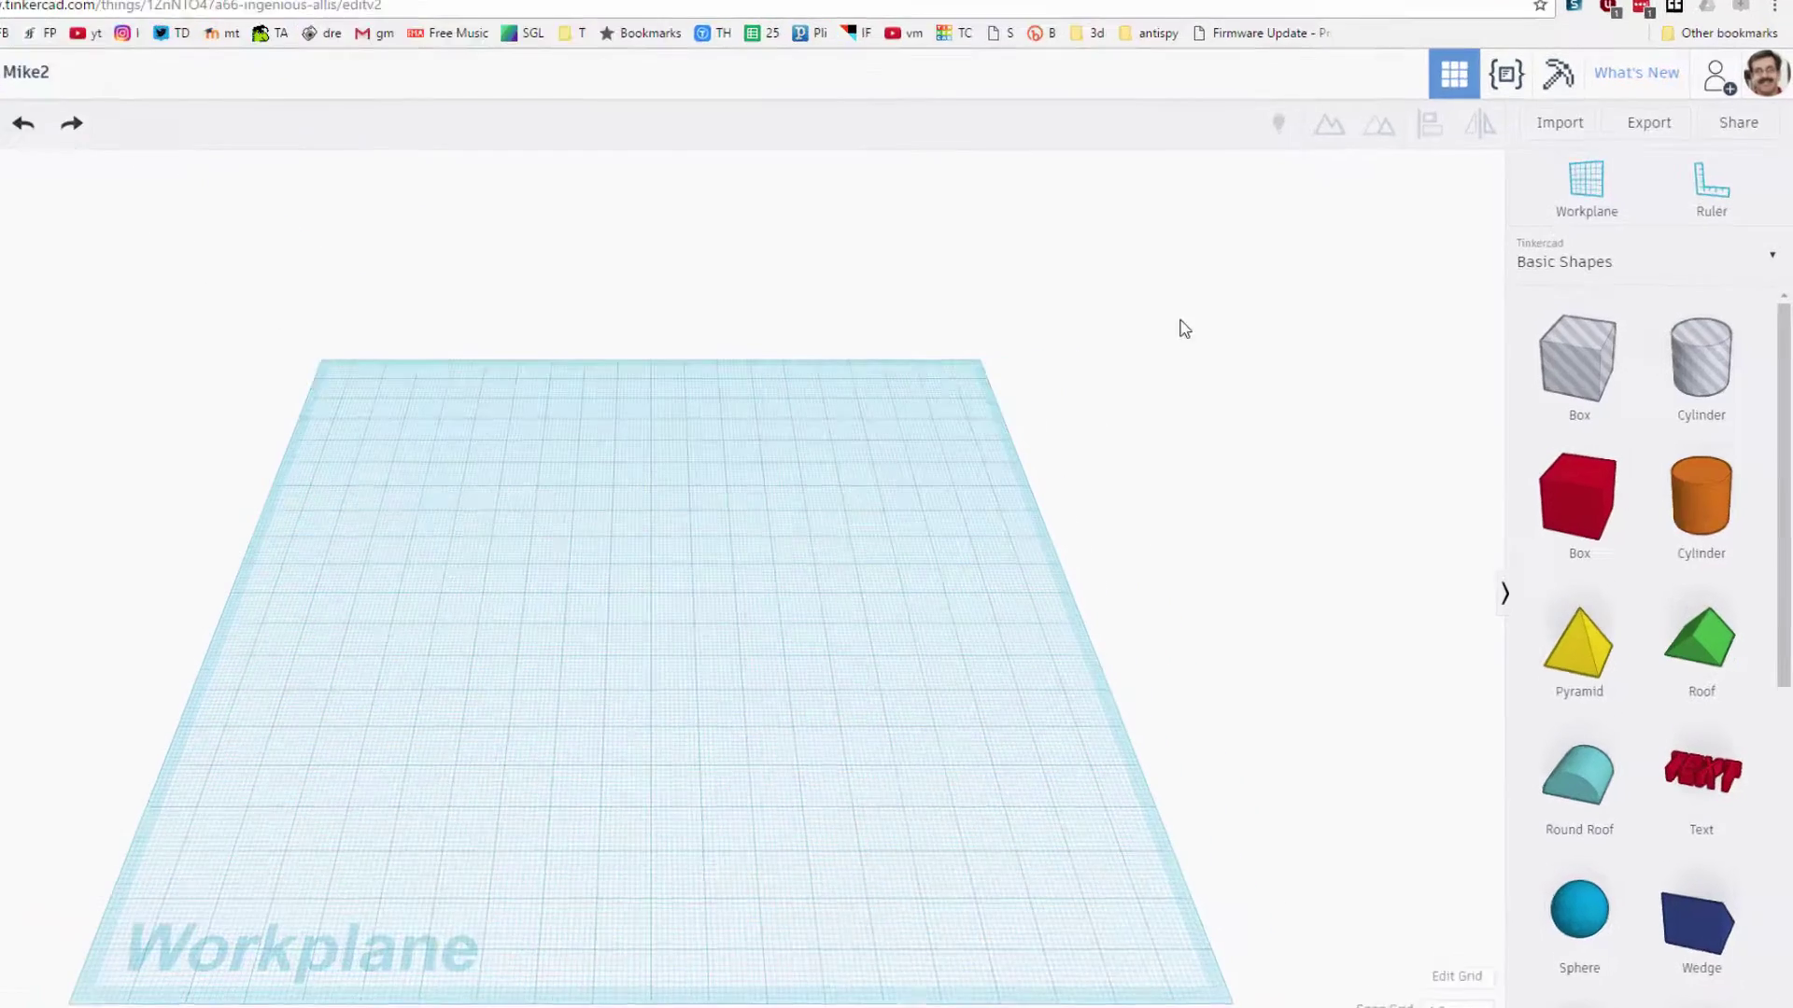
Place a box on the workplane and make it solid blue
left_click_drag(1507, 533, 200, 650)
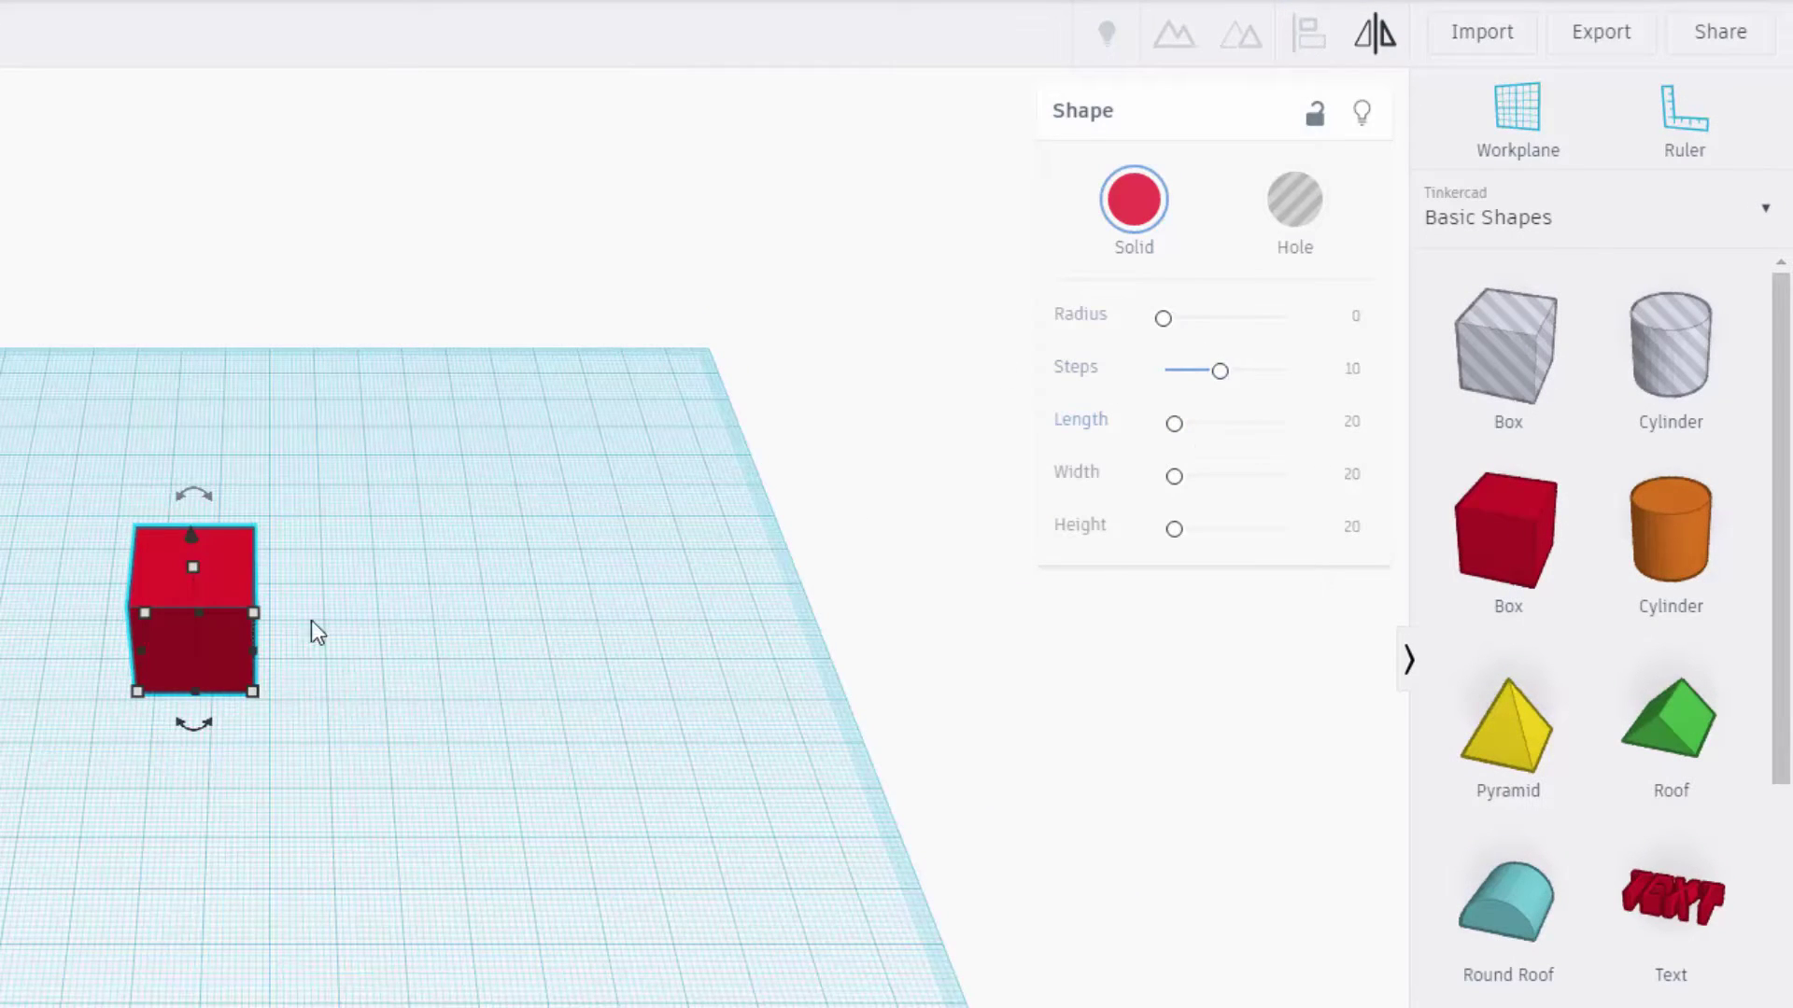
left_click(1134, 200)
left_click(1206, 422)
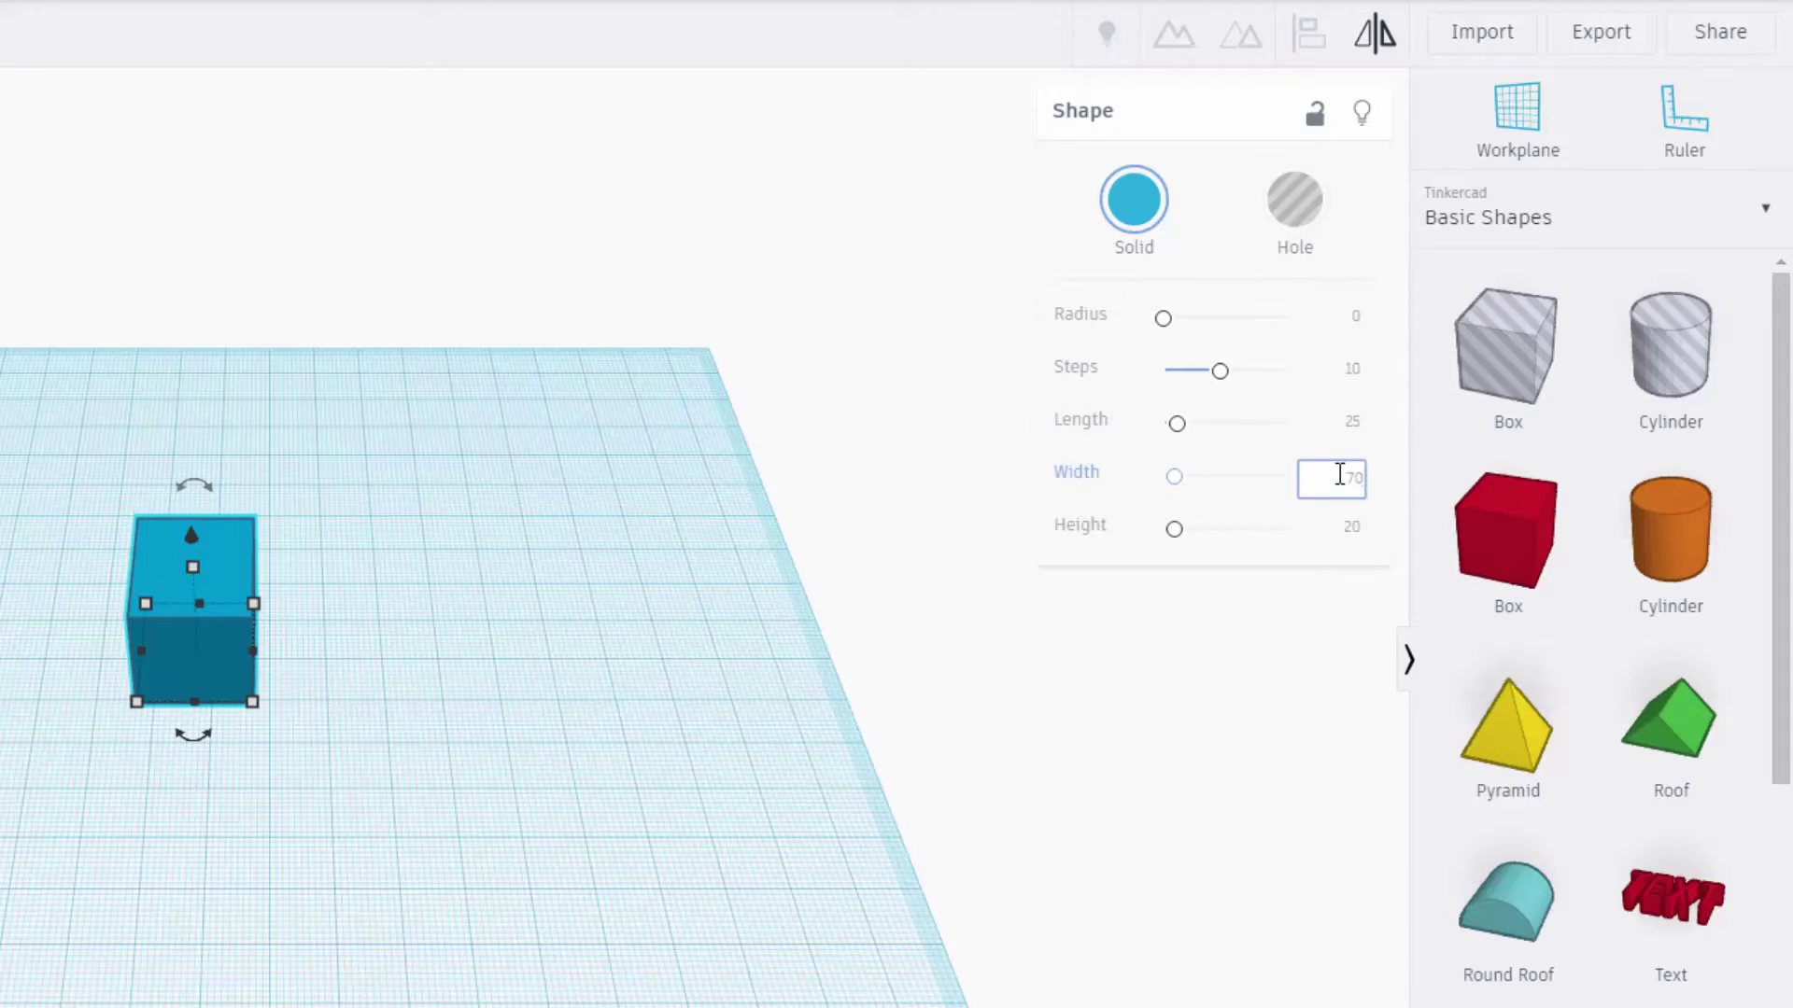
Size the box to length 25, width 70 and height 2 to form a flat plate
key("Return")
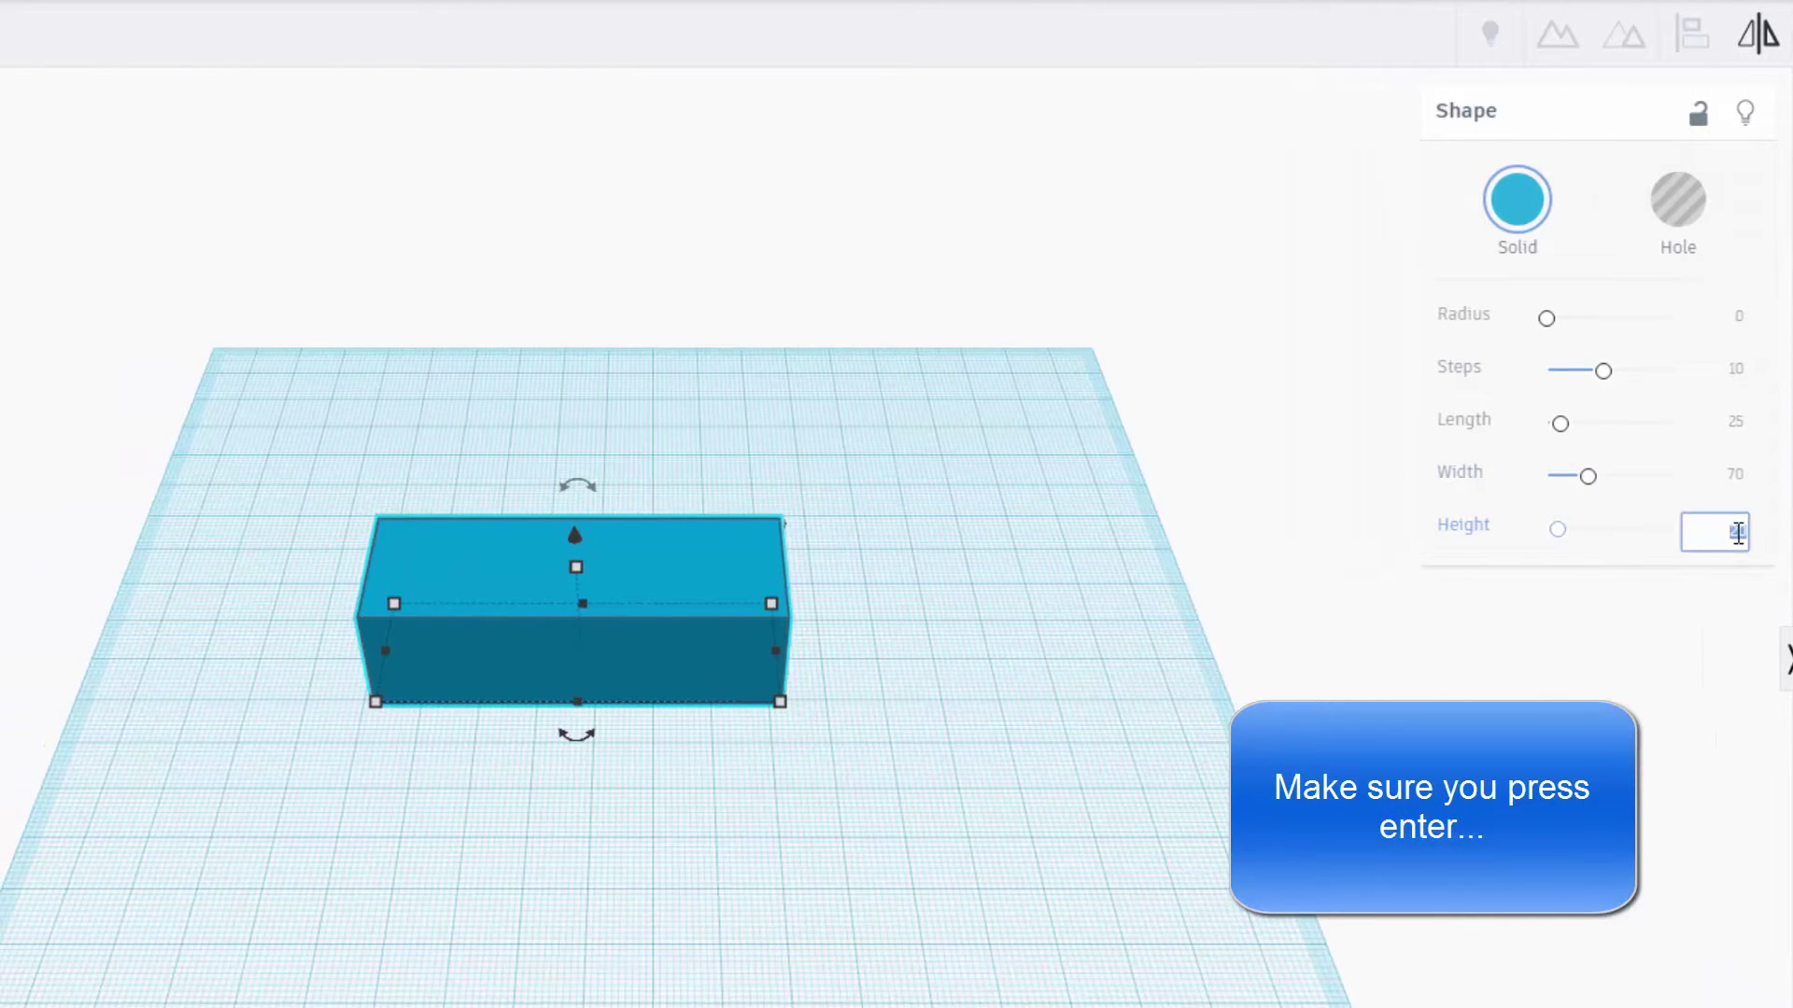
key("Return")
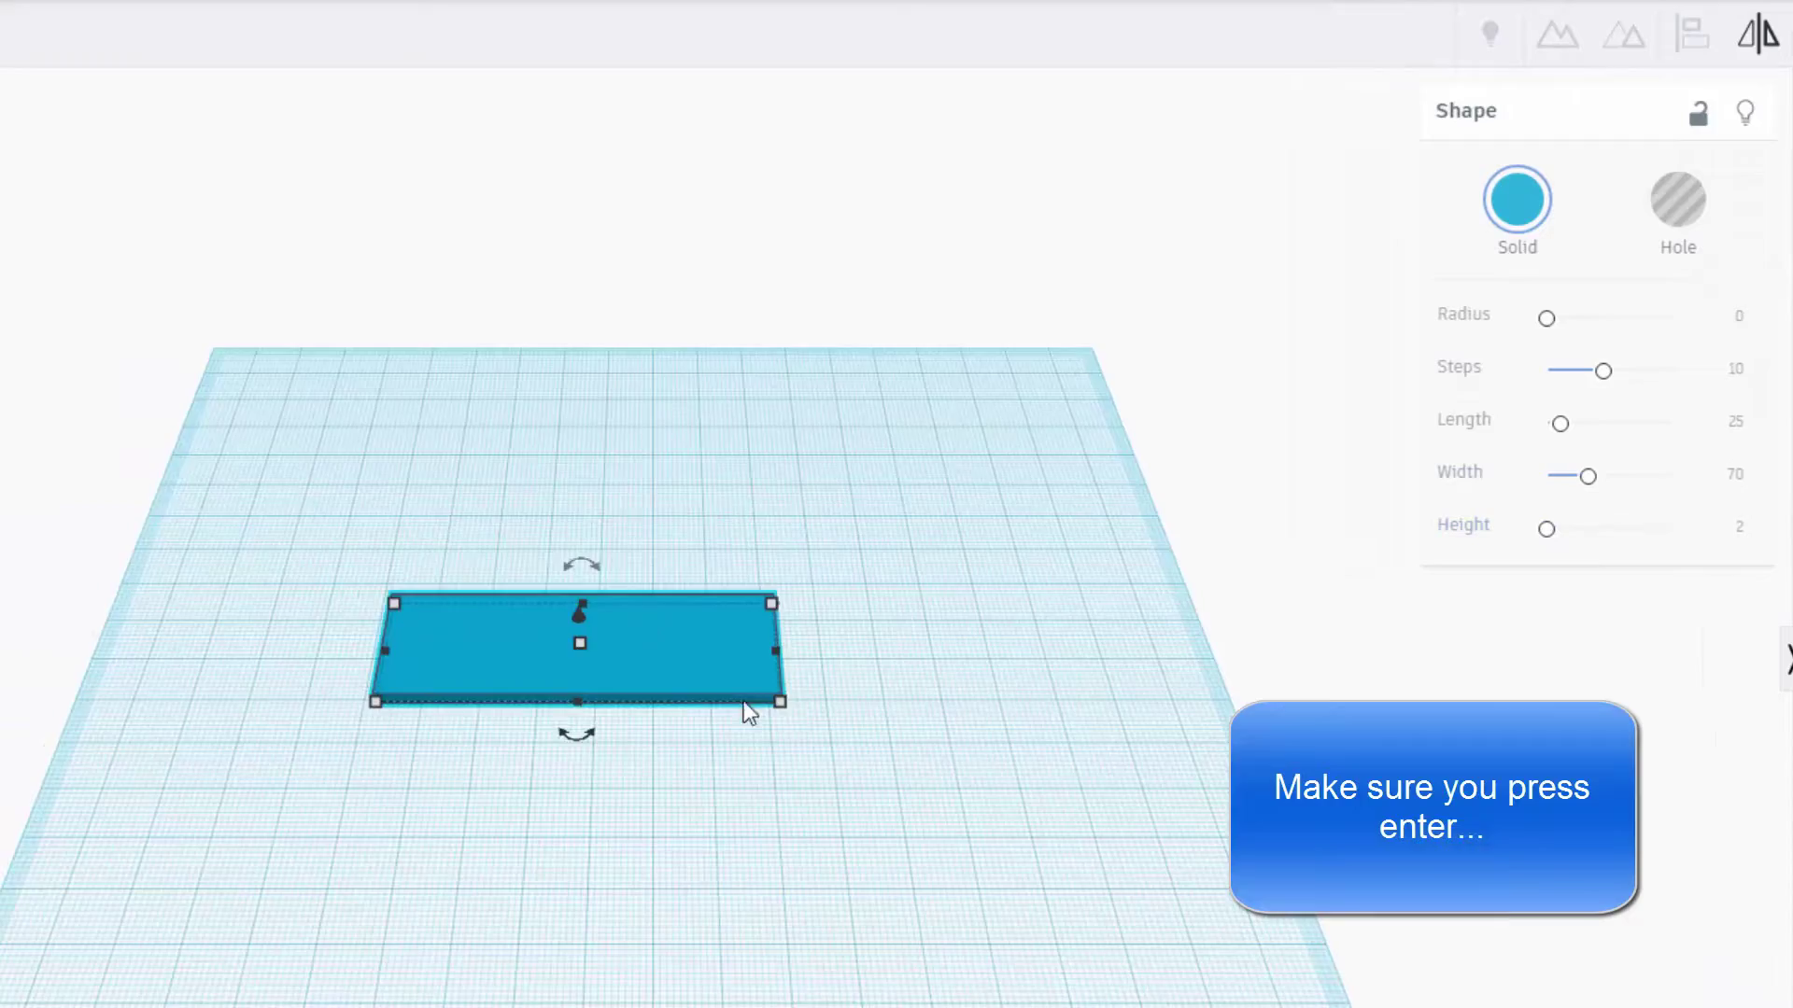
right_click_drag(744, 712, 1017, 501)
scroll(812, 793, "up", 3)
right_click_drag(811, 788, 767, 741)
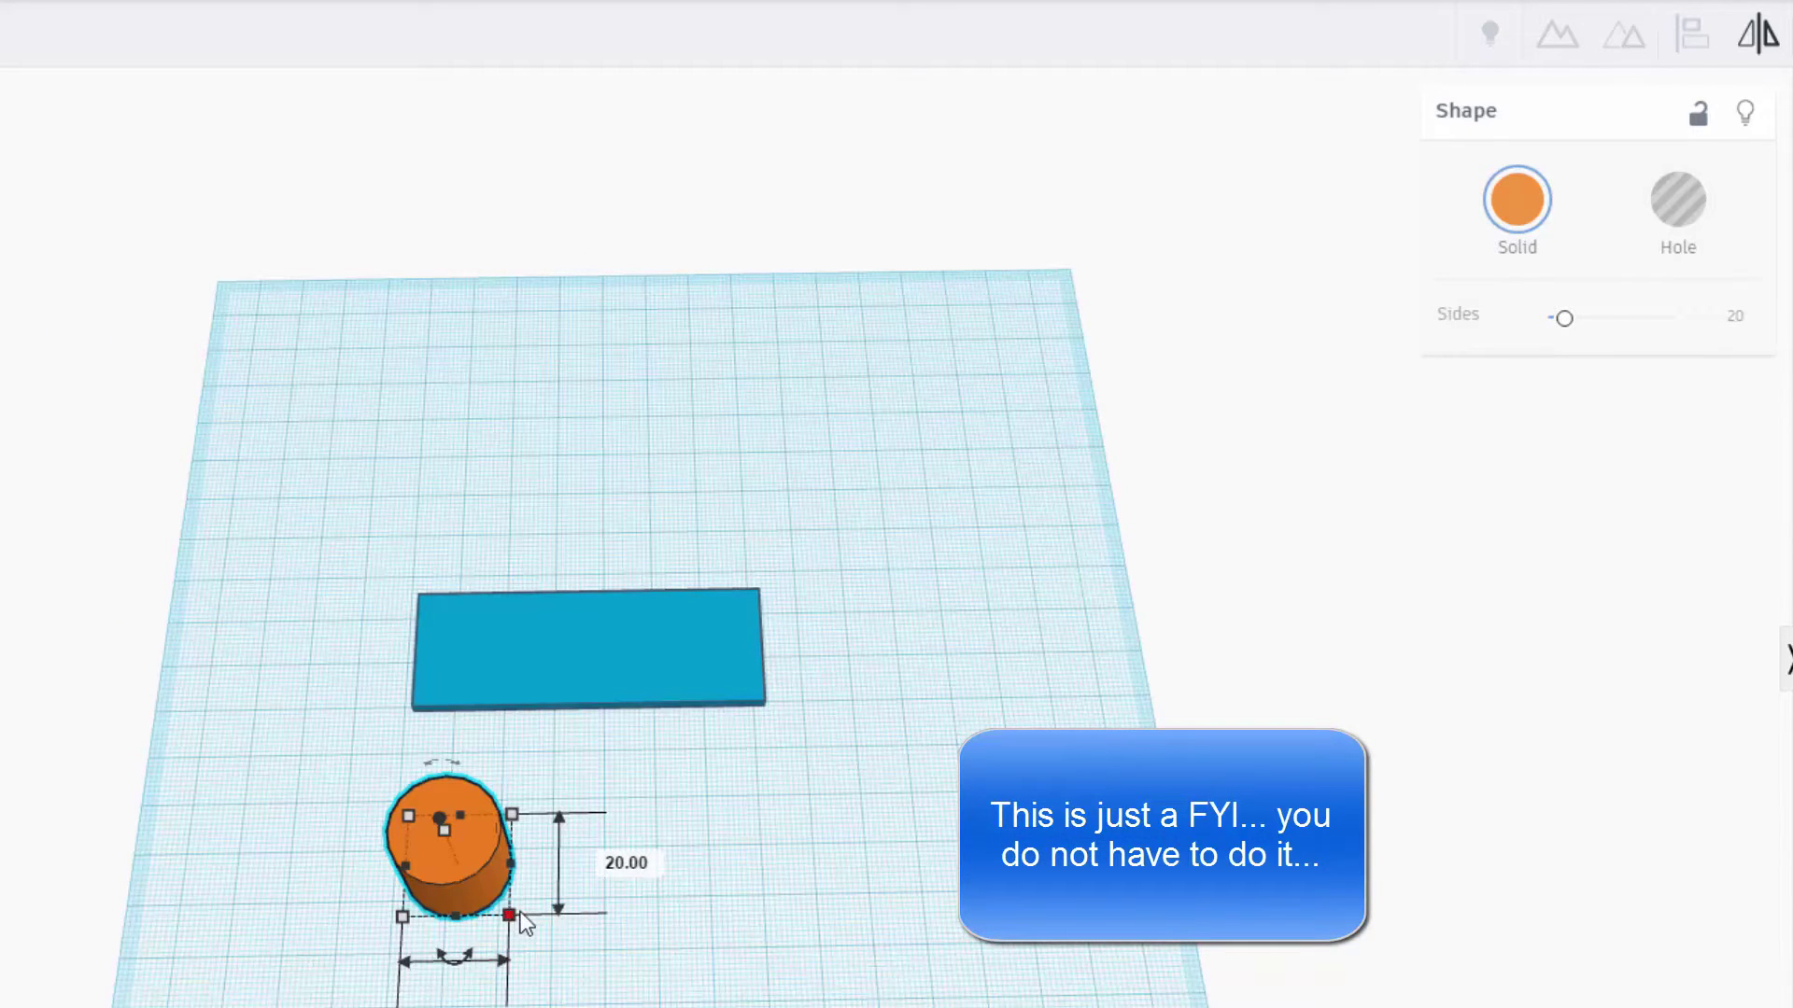
left_click(522, 919)
left_click(473, 888)
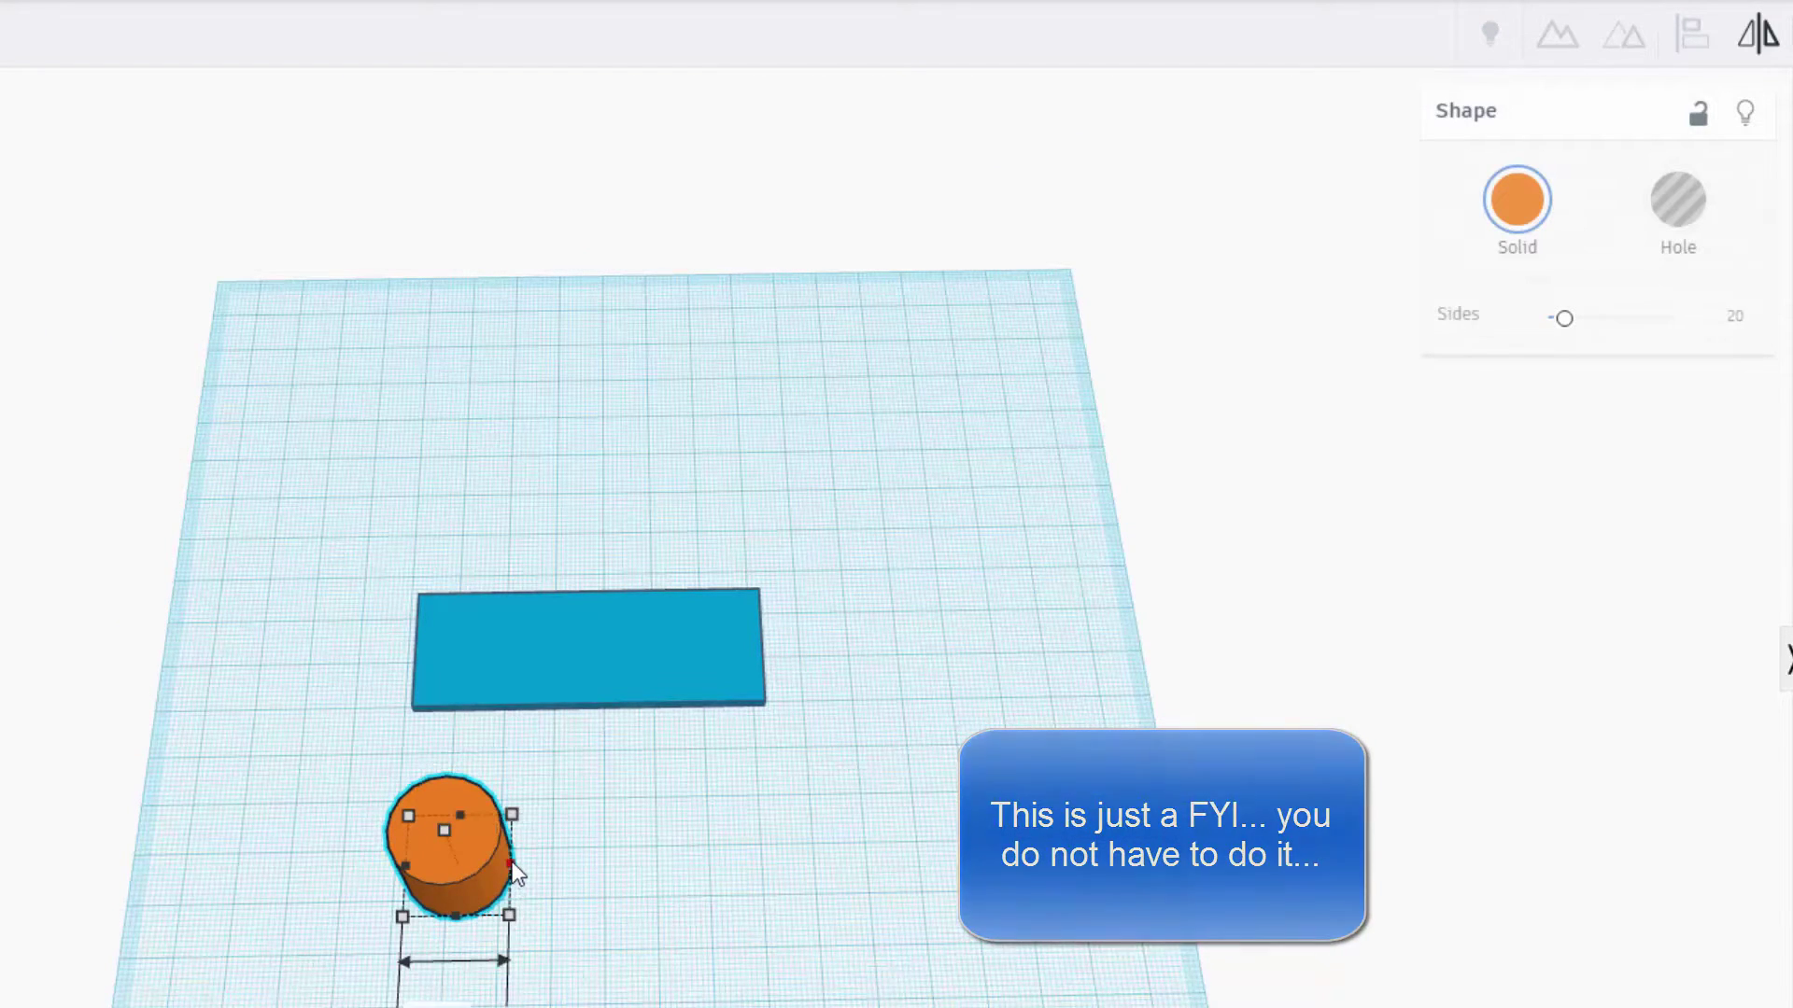
left_click_drag(516, 873, 773, 859)
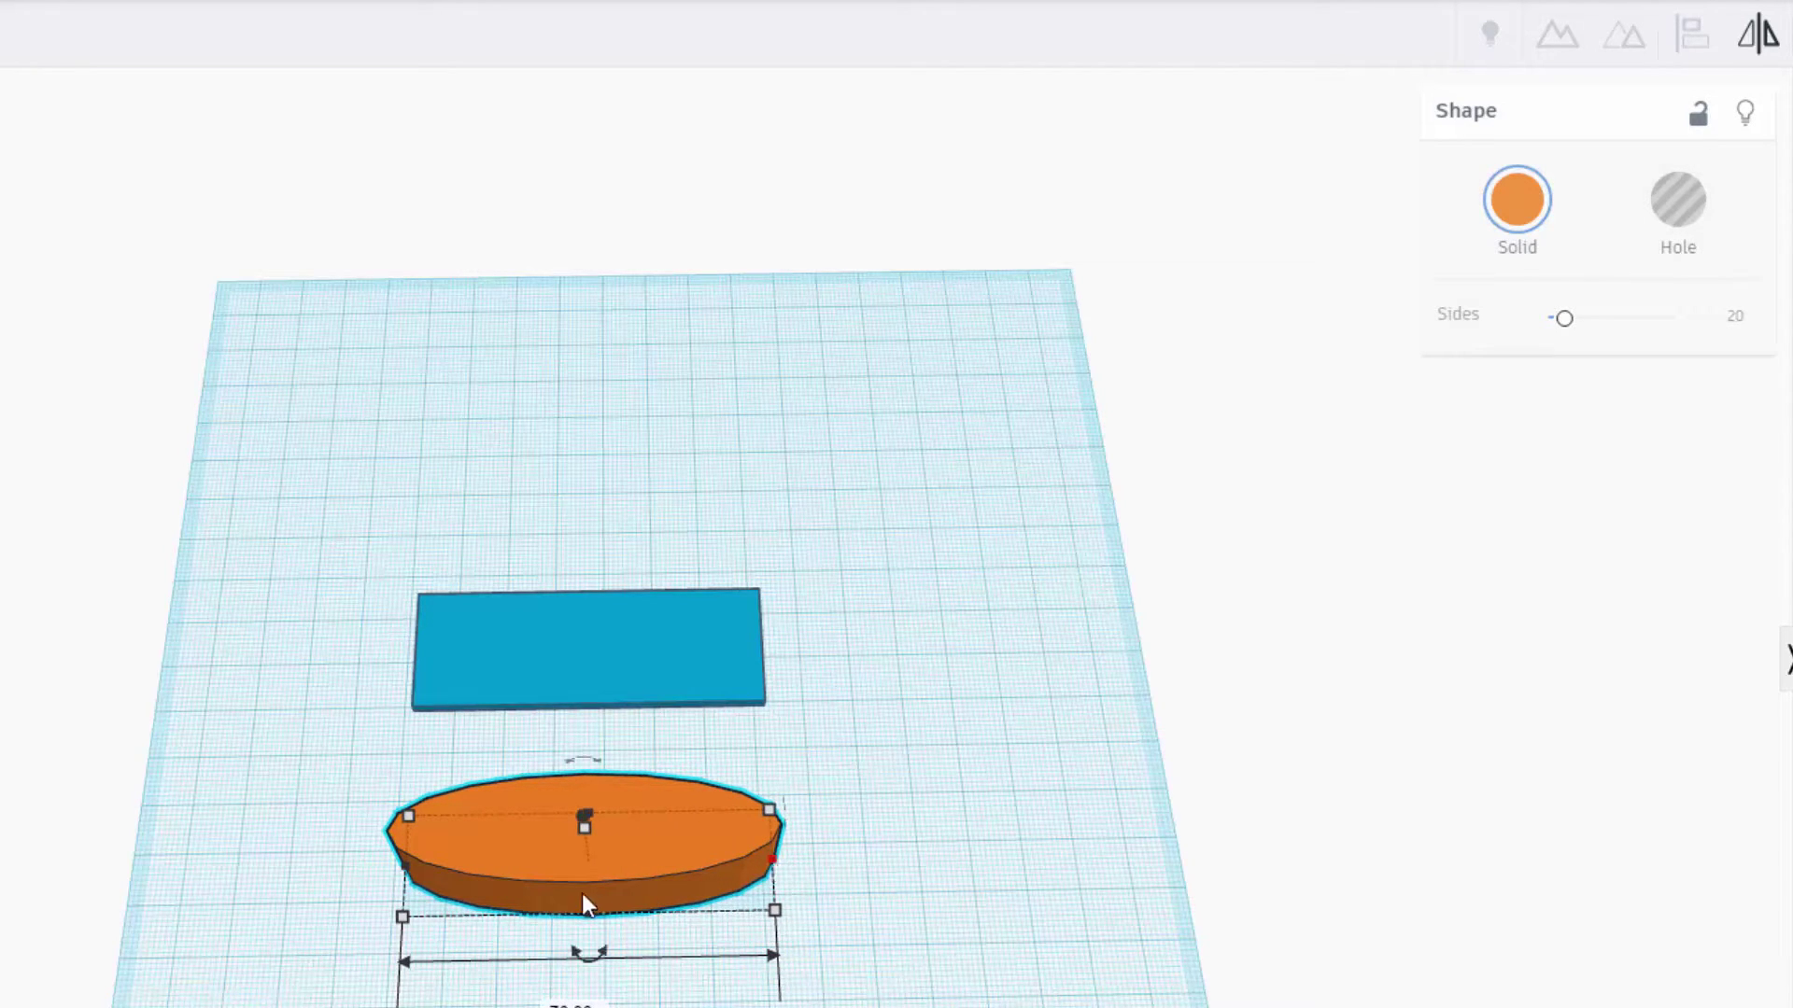
left_click_drag(587, 915, 588, 939)
left_click_drag(585, 841, 592, 871)
left_click_drag(312, 795, 566, 913)
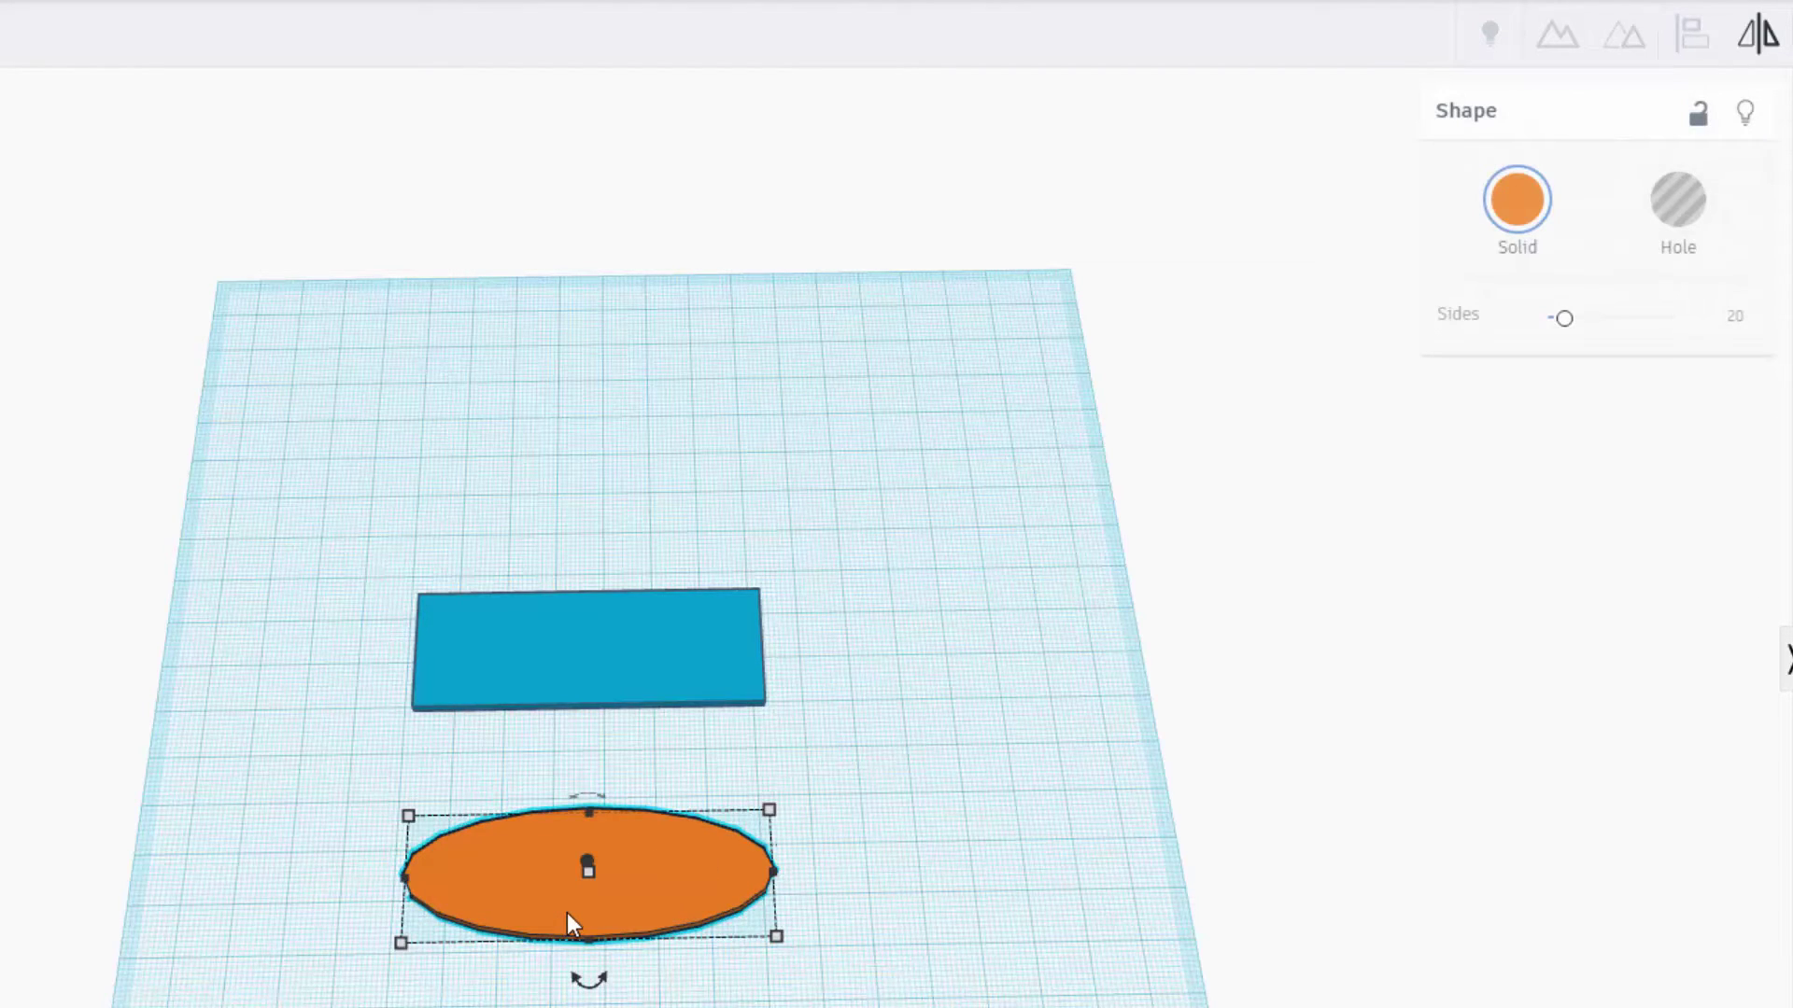
key("Delete")
right_click_drag(769, 897, 626, 728)
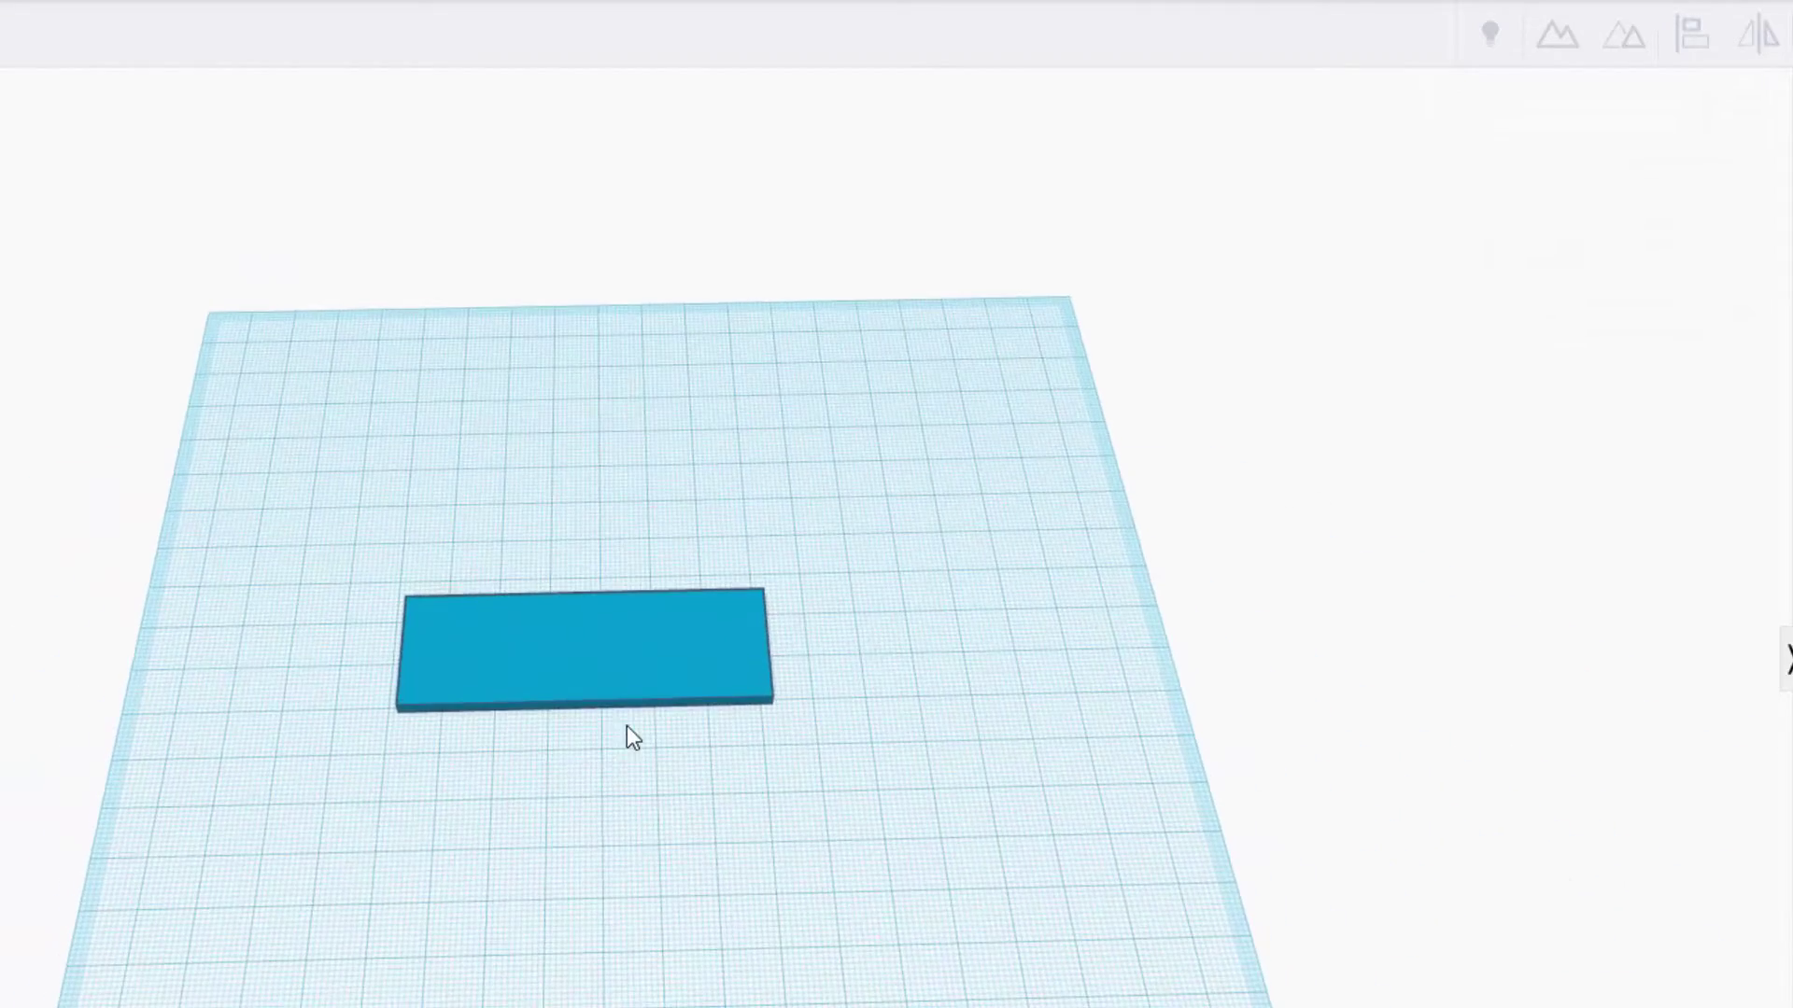
Add a hole cylinder beside the plate and shrink it evenly to 5 mm
left_click_drag(654, 621, 896, 784)
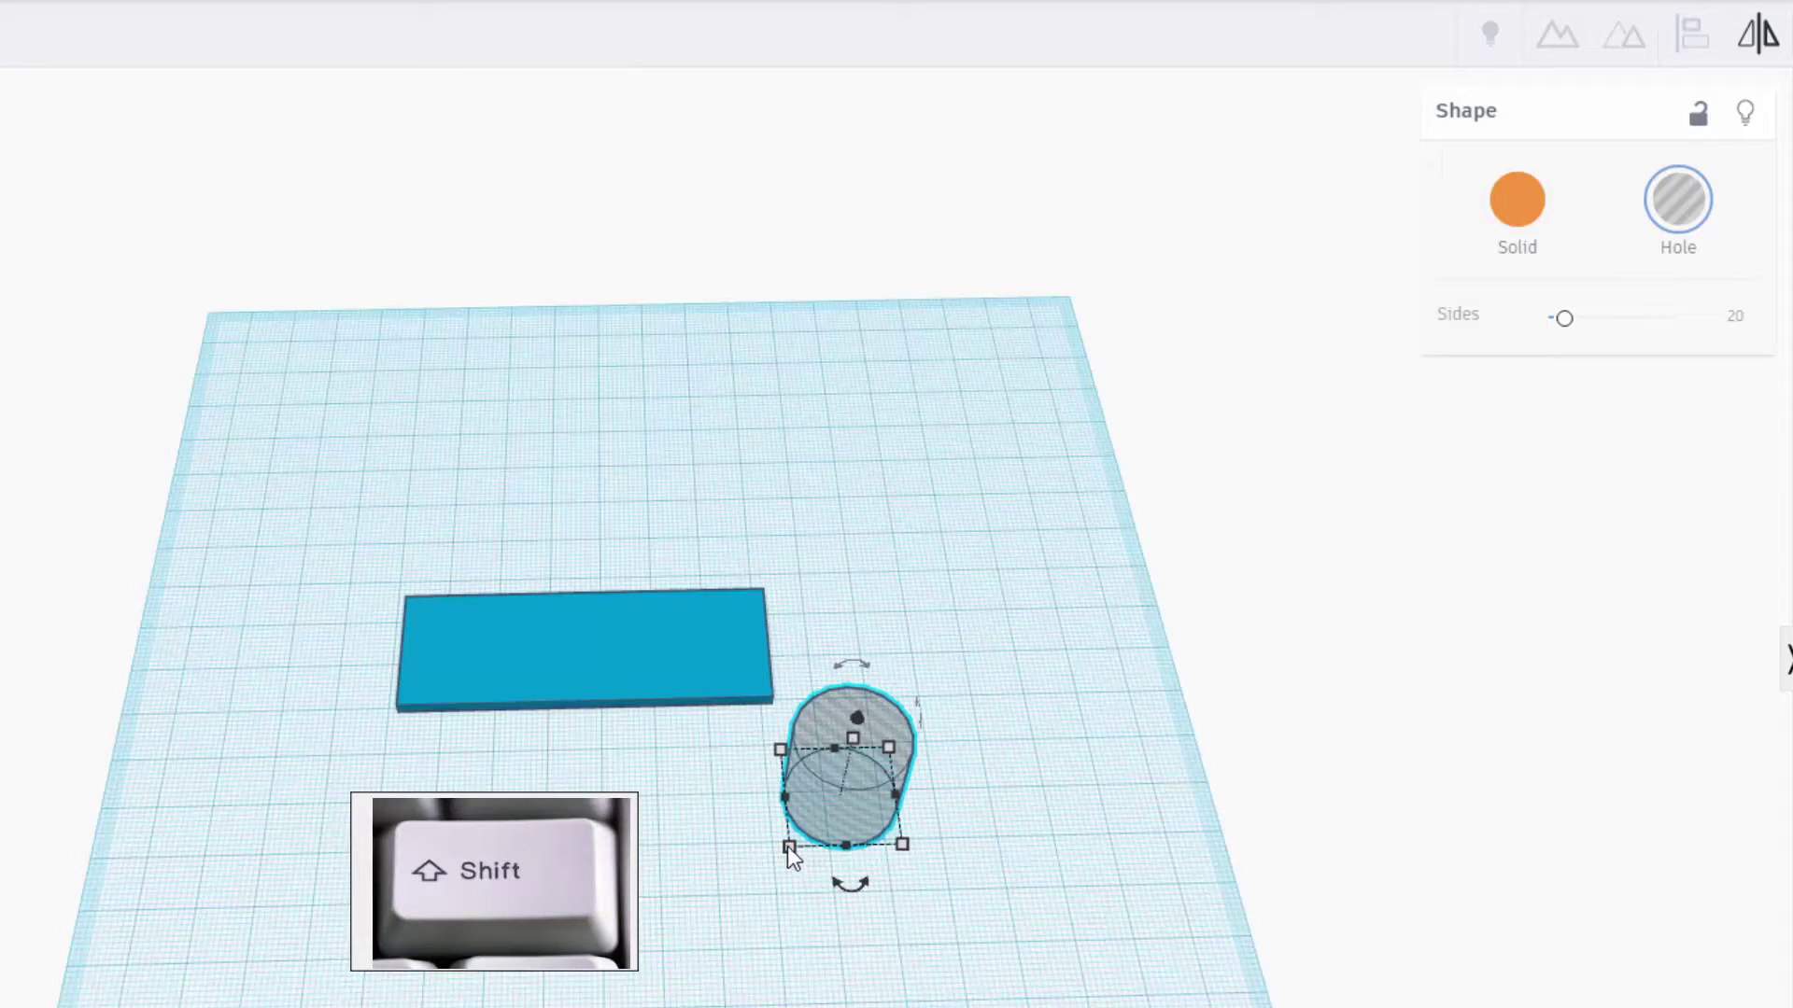
left_click_drag(788, 847, 875, 771, "shift")
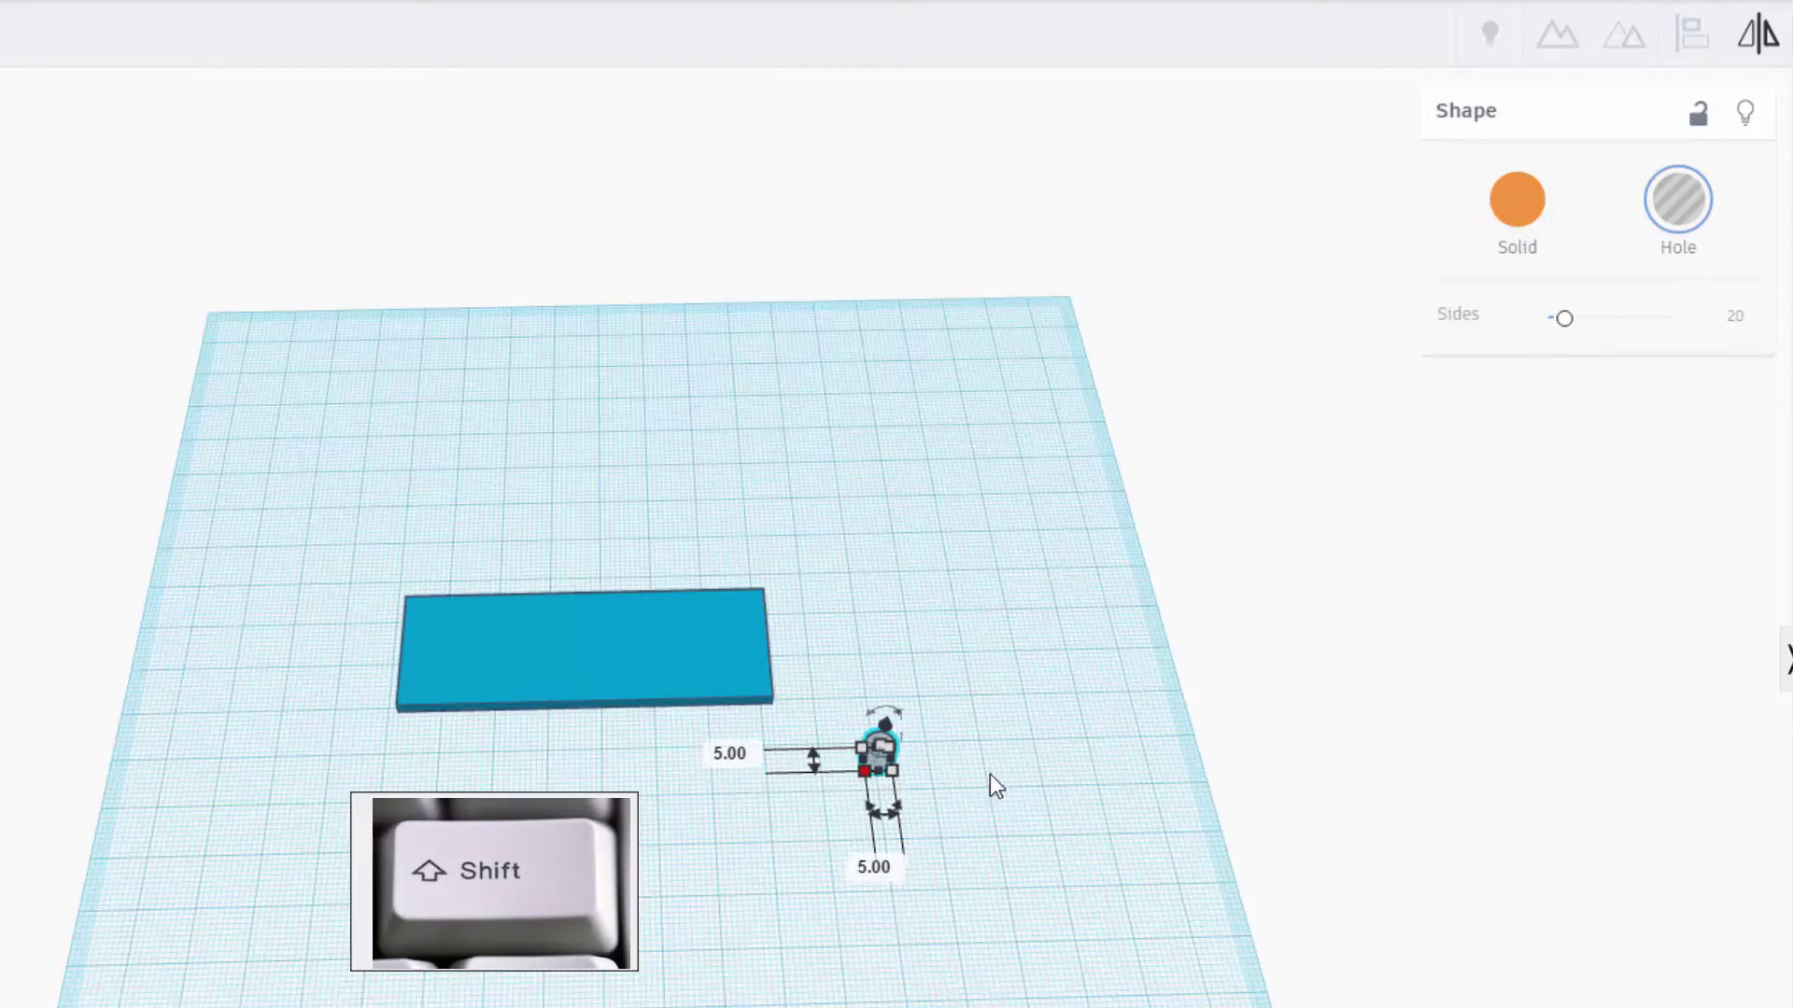
scroll(929, 788, "up", 3)
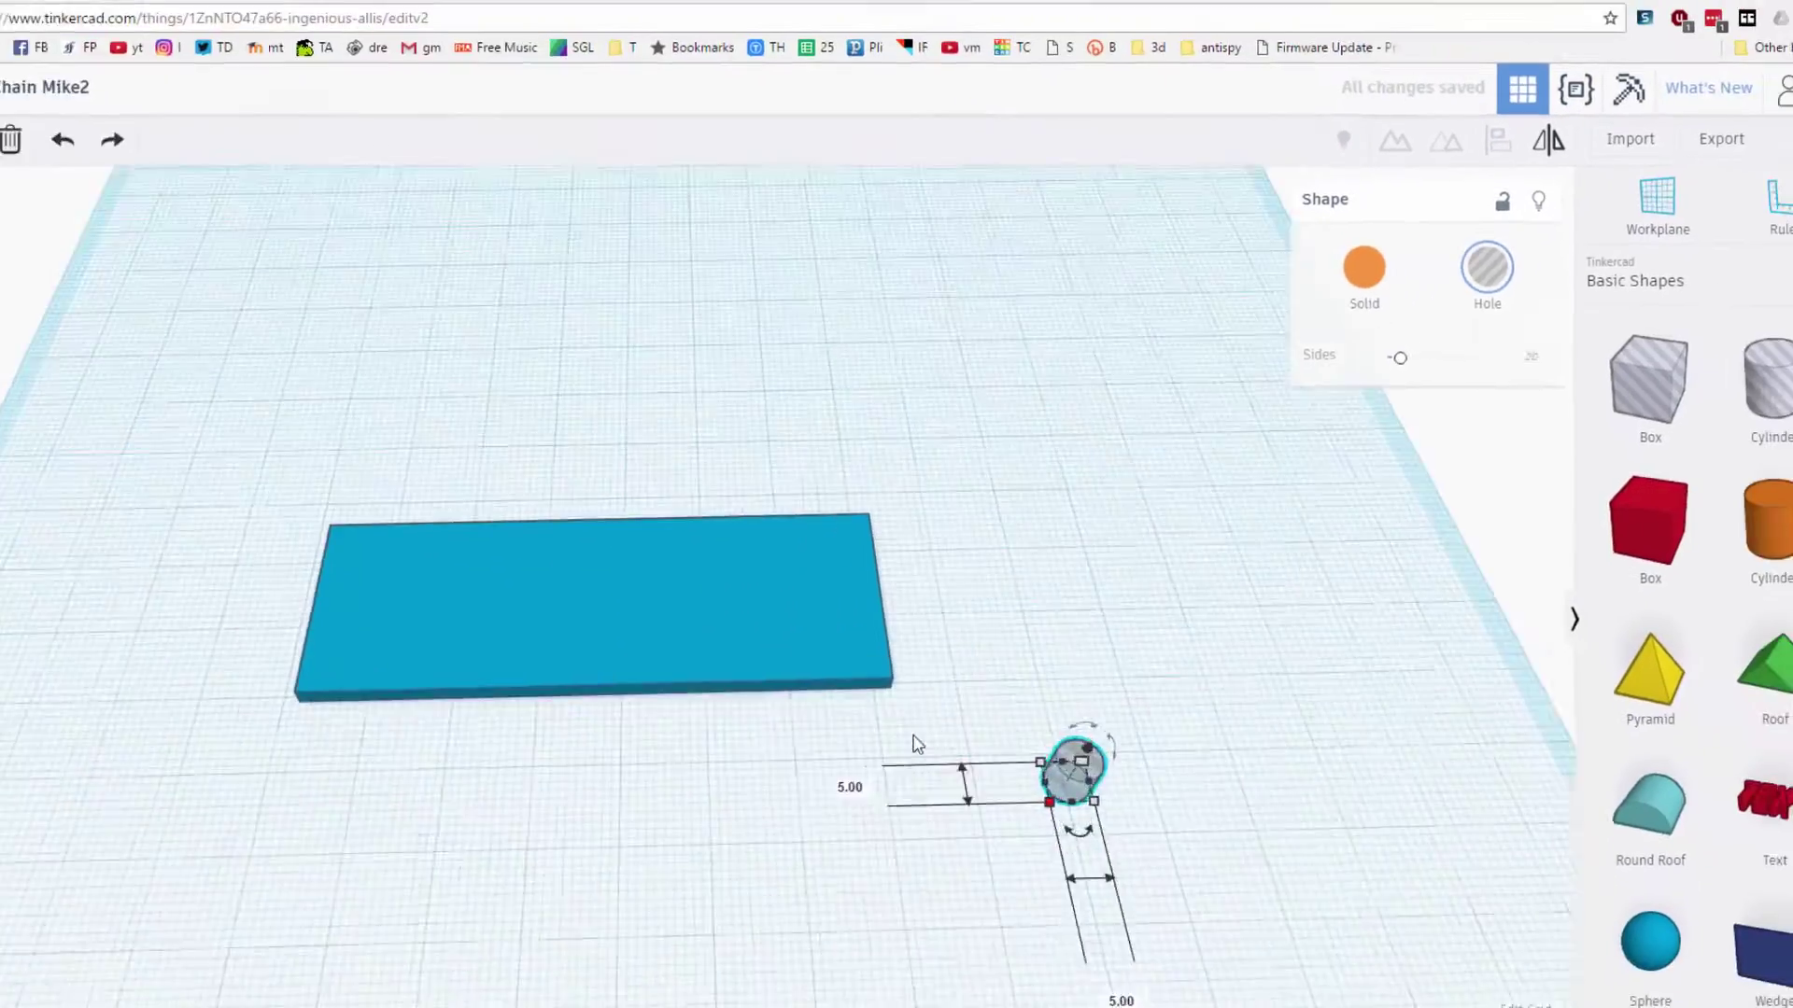
scroll(981, 761, "down", 4)
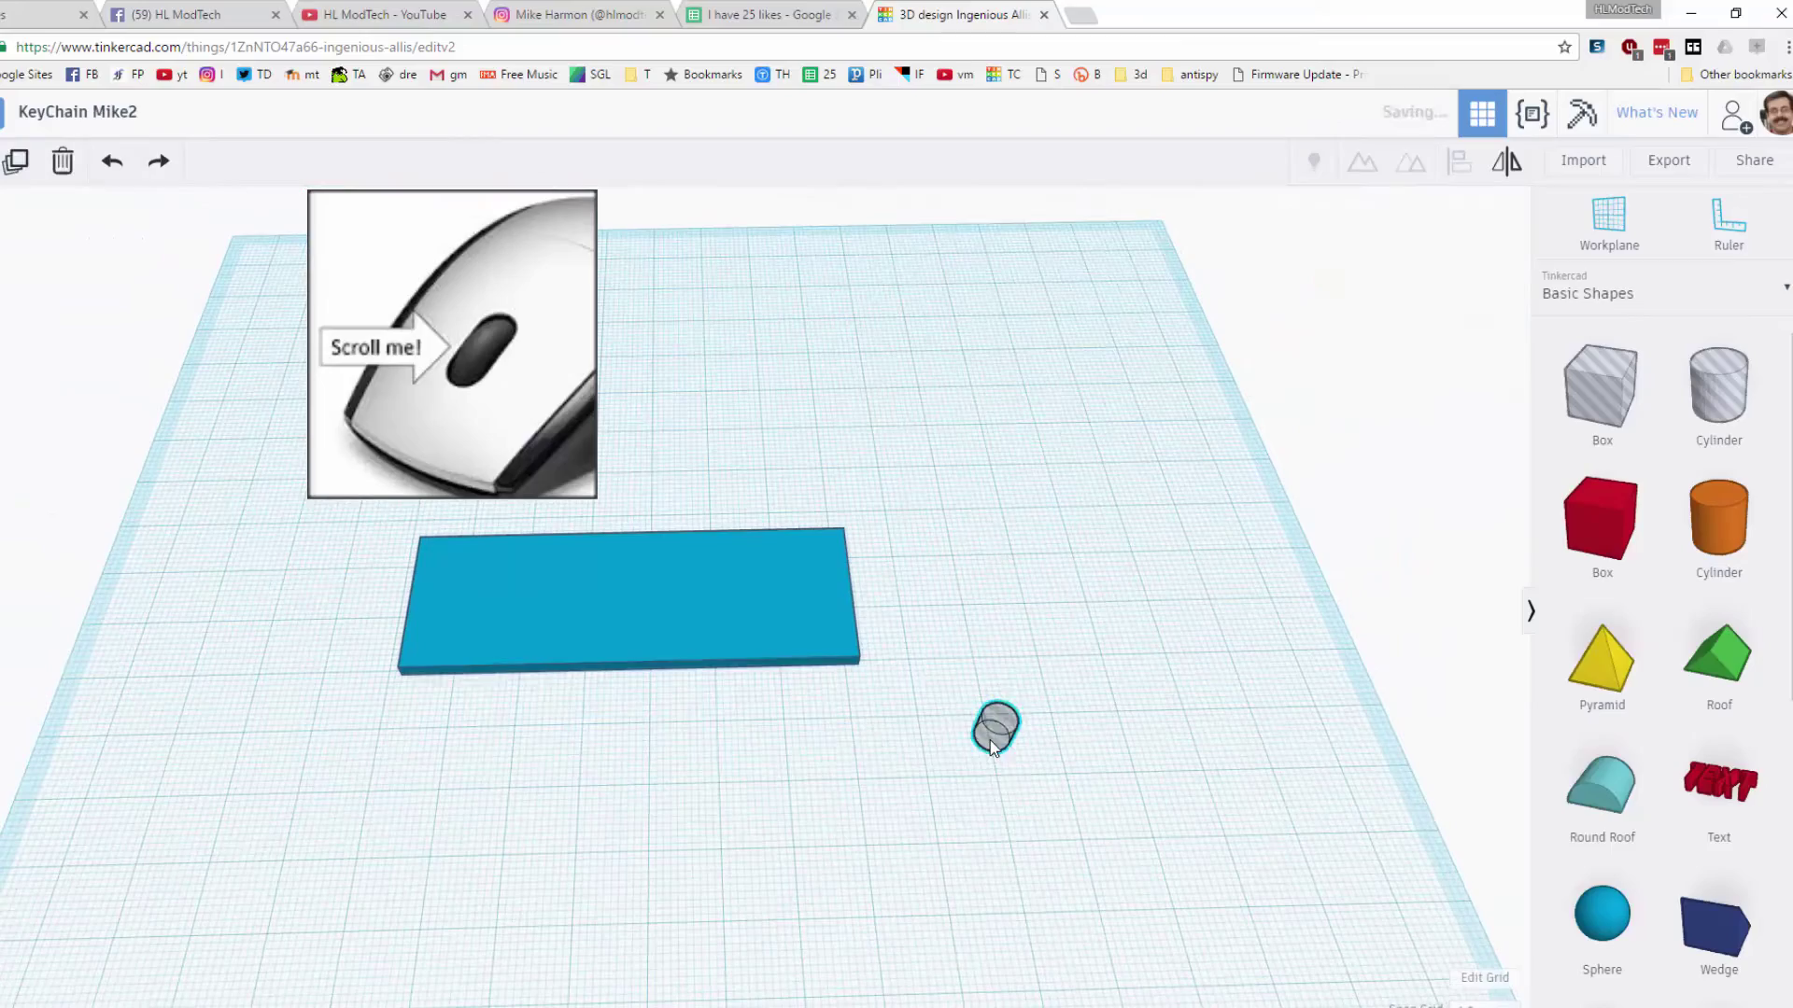
Move the small hole onto the plate's corner and select both the plate and the hole
left_click_drag(989, 740, 436, 566)
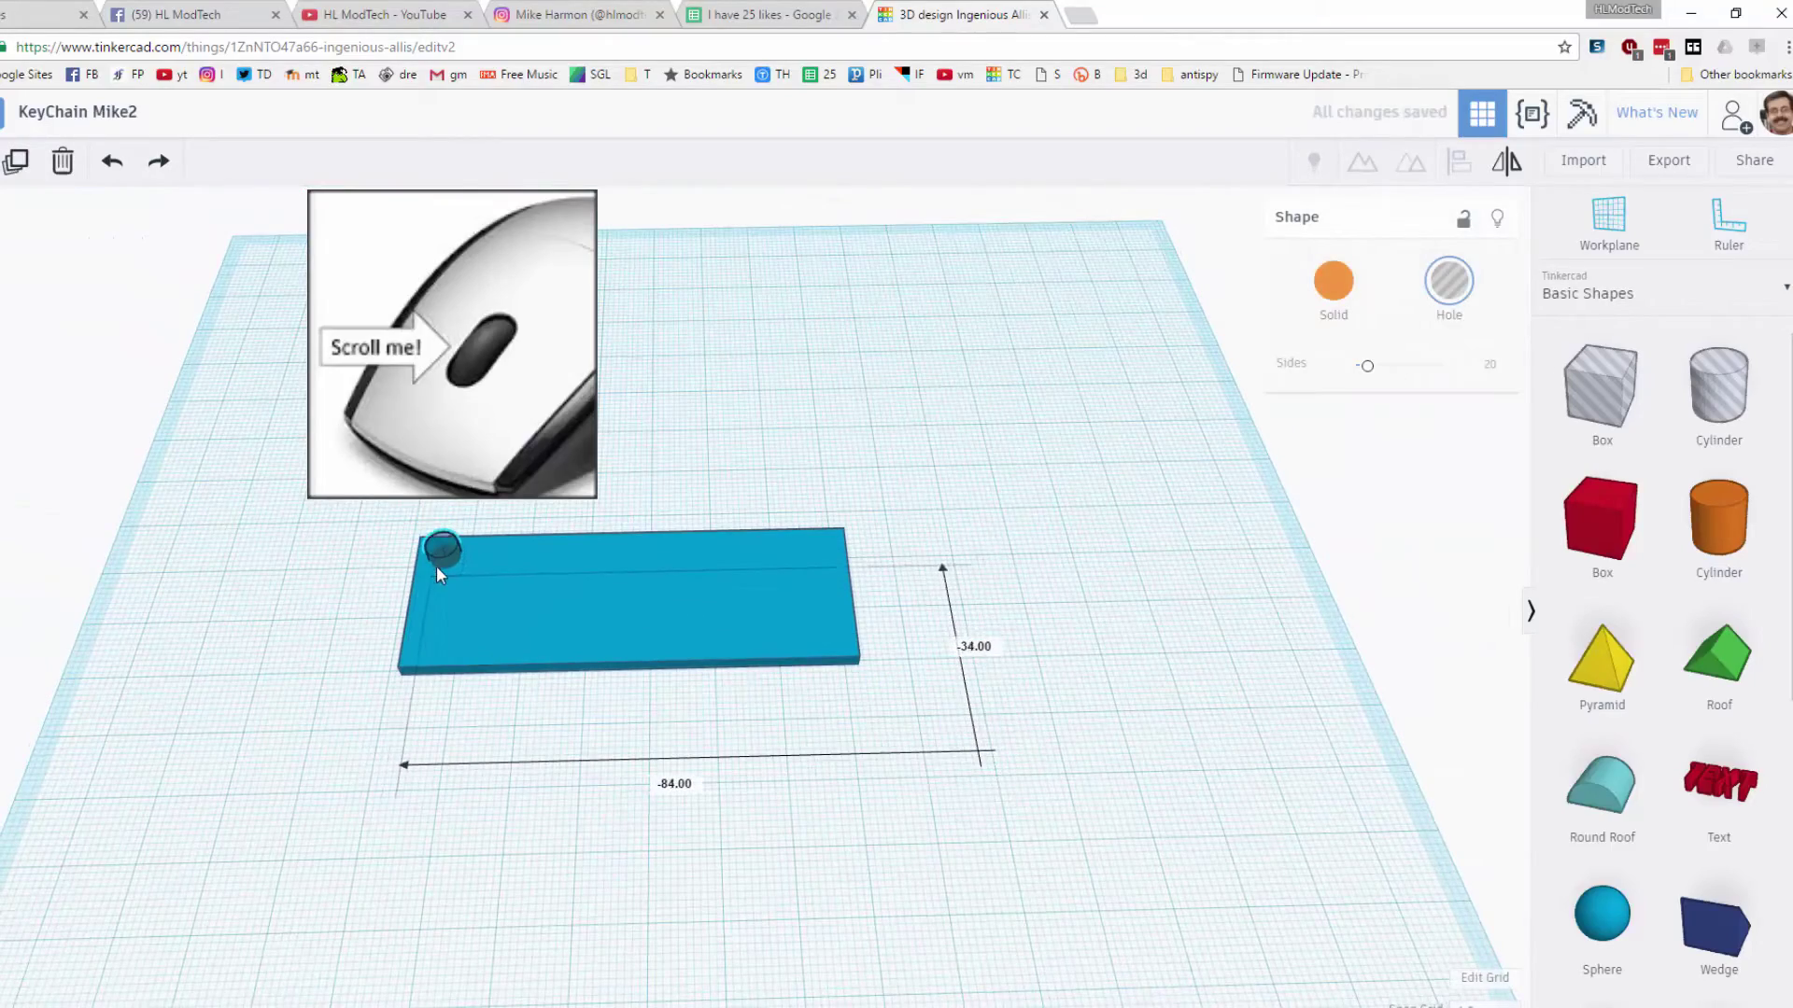
scroll(351, 603, "up", 3)
scroll(328, 604, "down", 2)
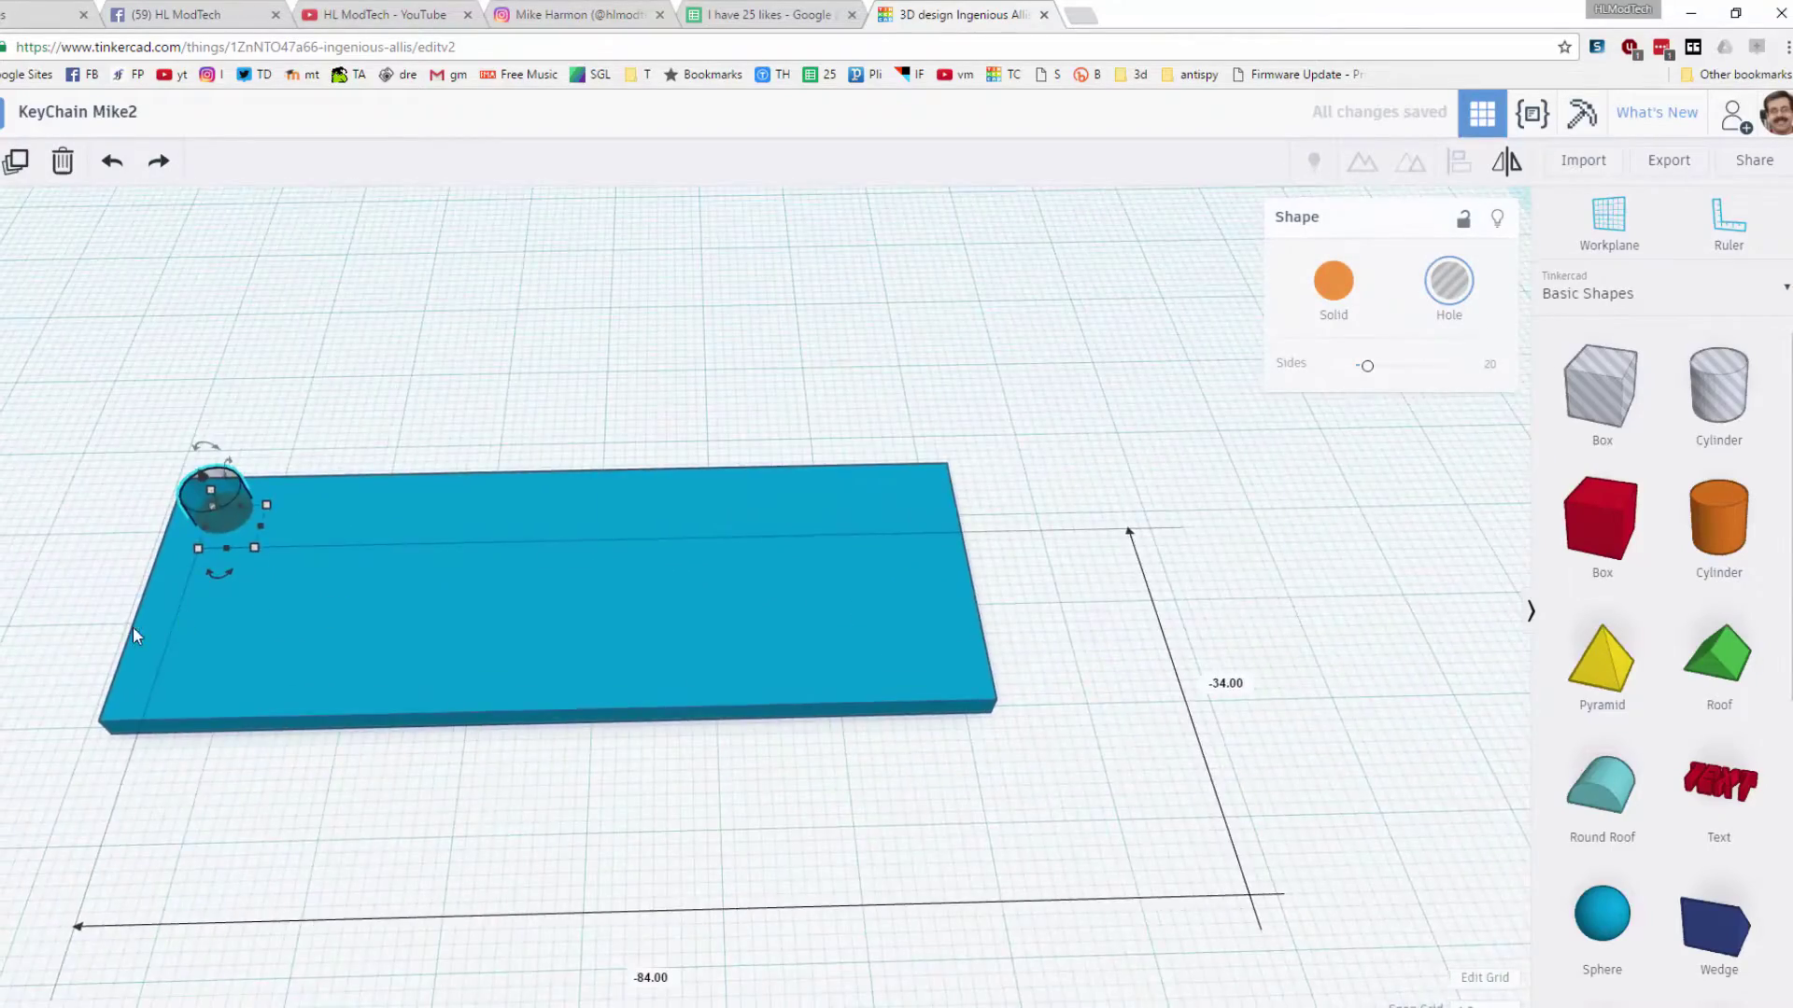
right_click_drag(131, 628, 387, 789)
right_click_drag(310, 747, 372, 721)
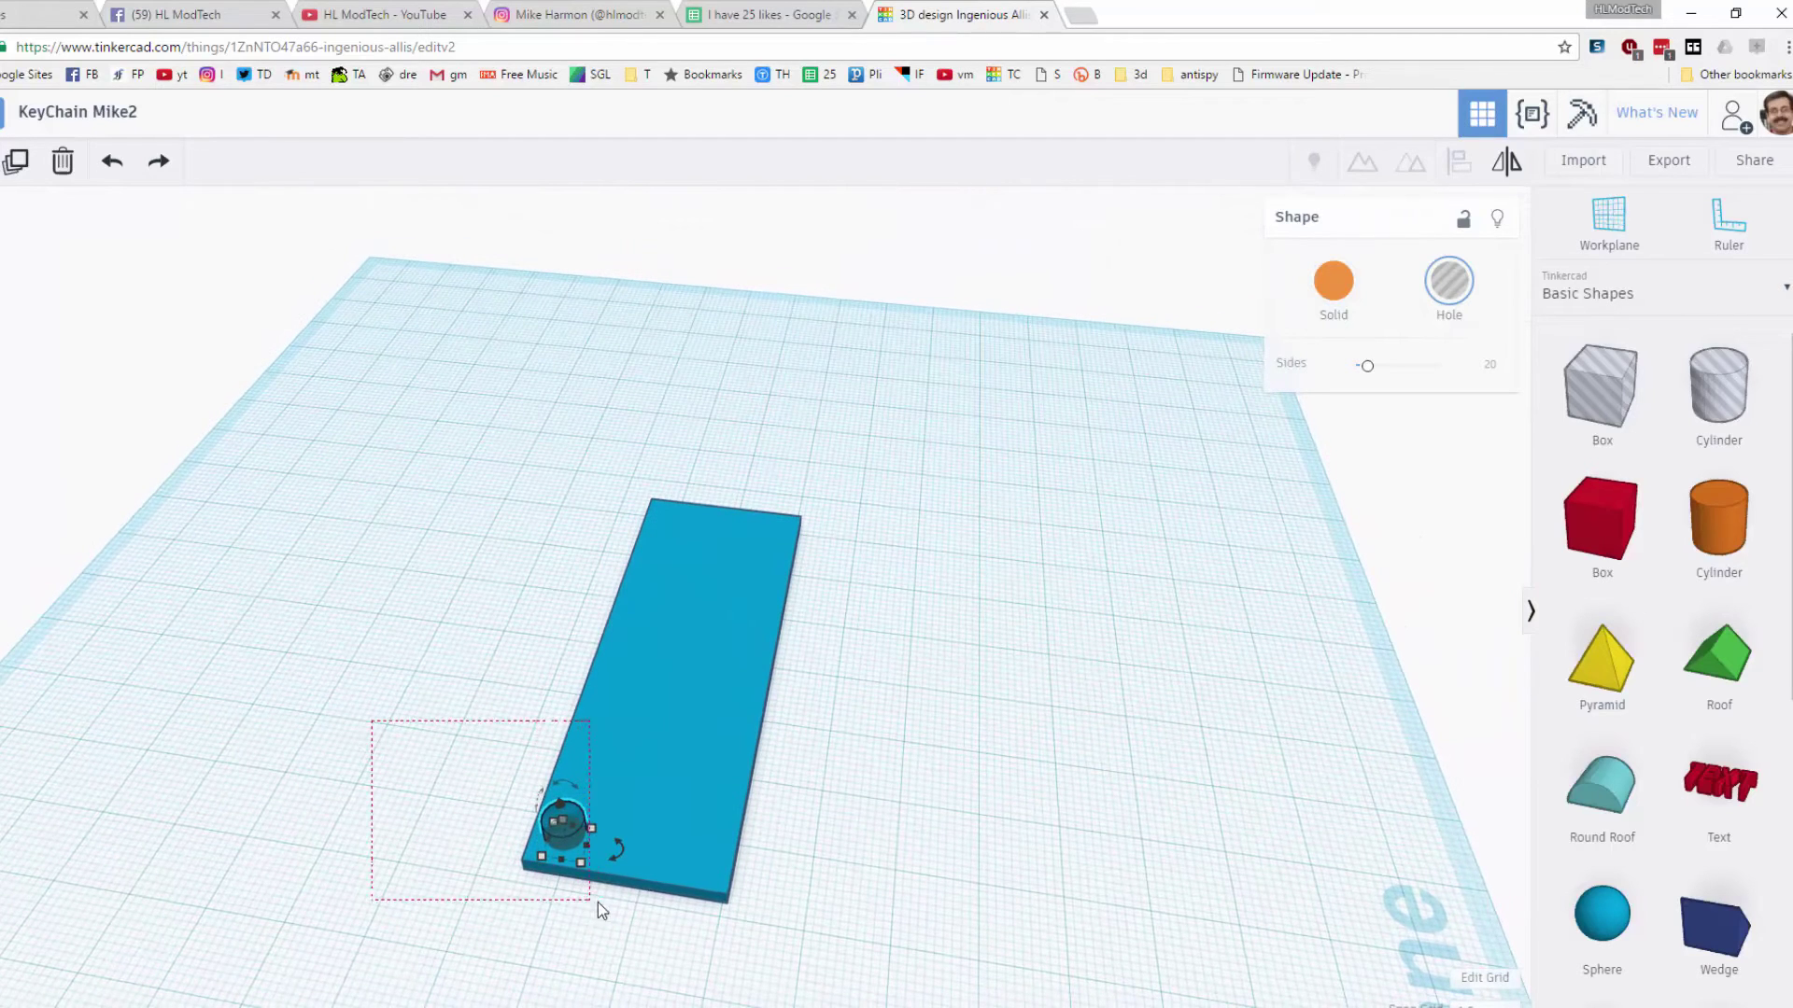
left_click_drag(597, 902, 599, 904)
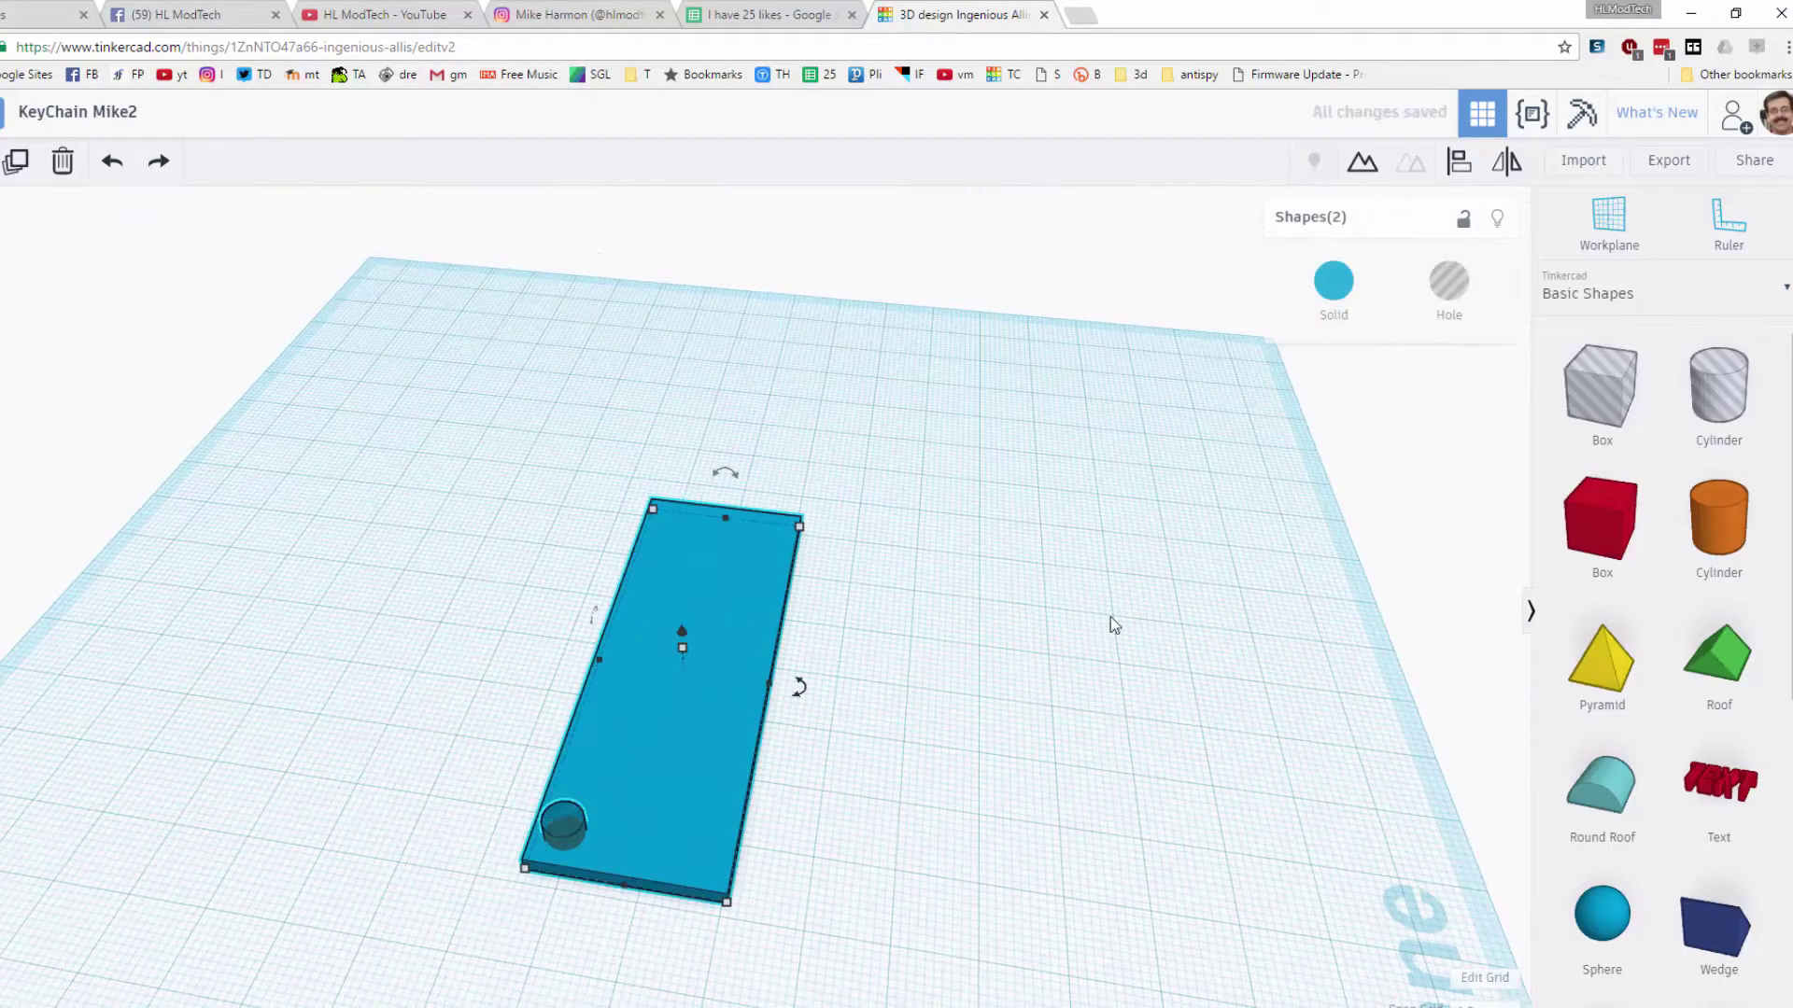
Group the plate and hole to cut the key-ring opening through the plate
left_click(1362, 164)
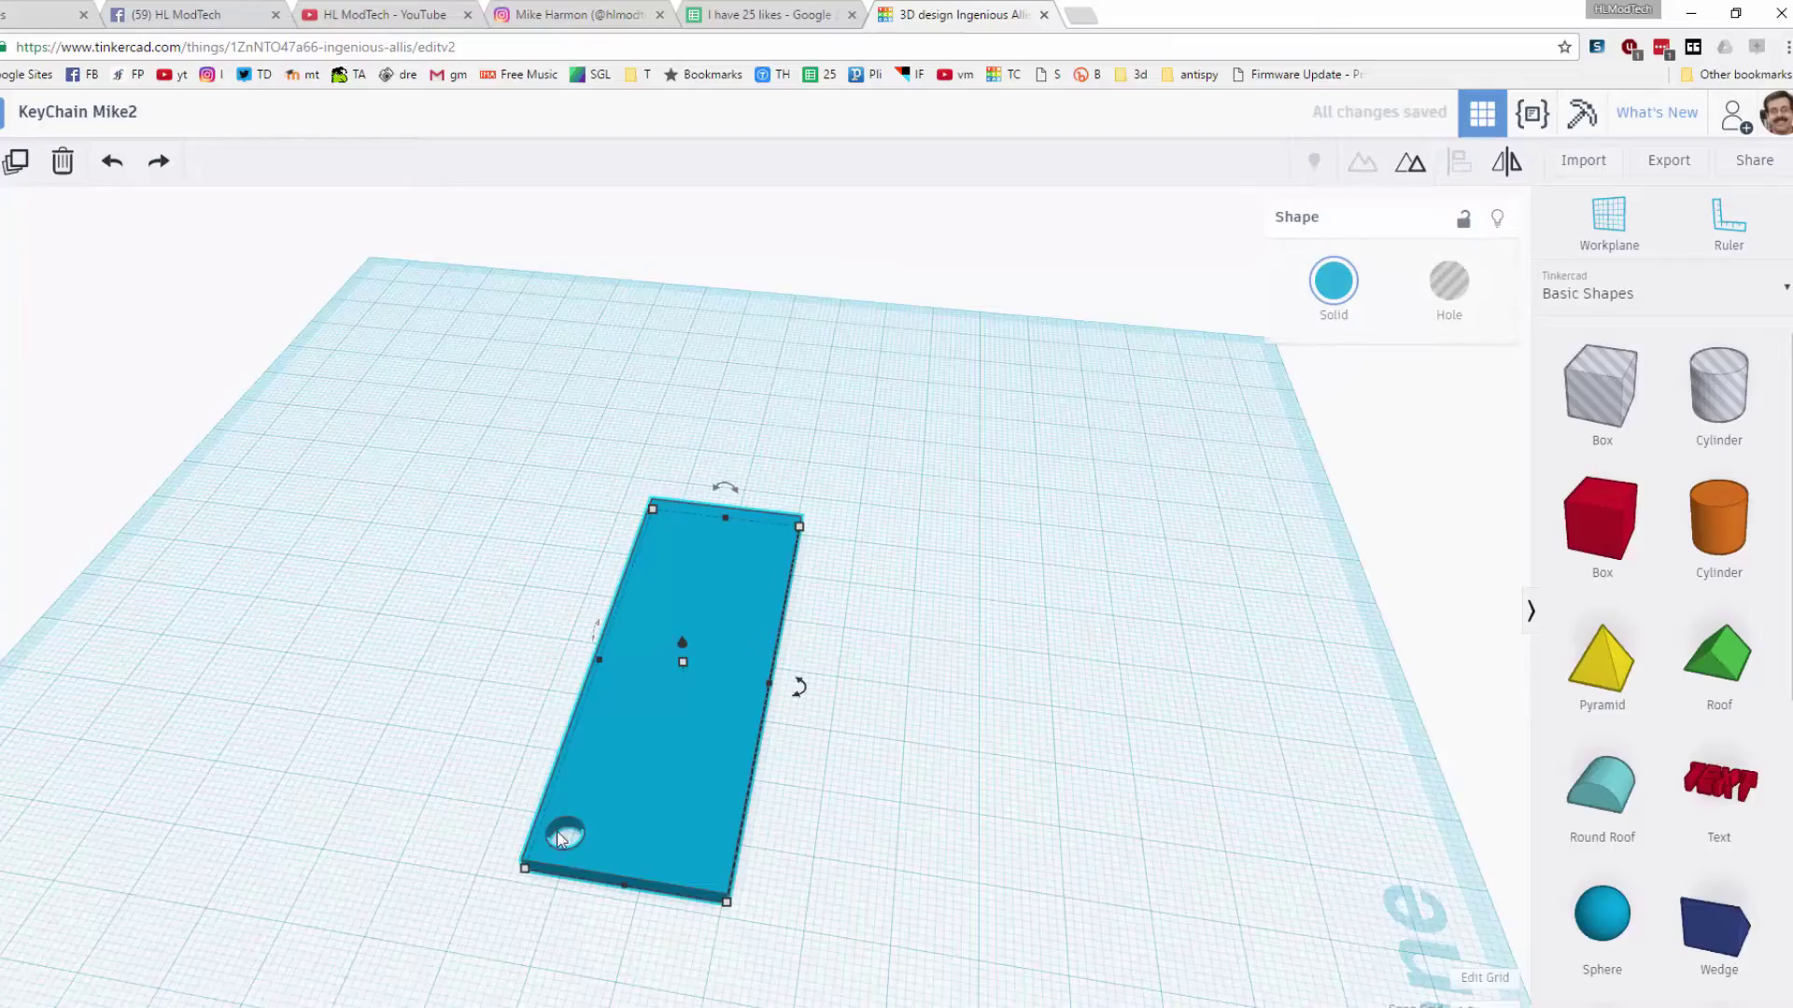
right_click_drag(821, 839, 809, 676)
scroll(809, 676, "up", 4)
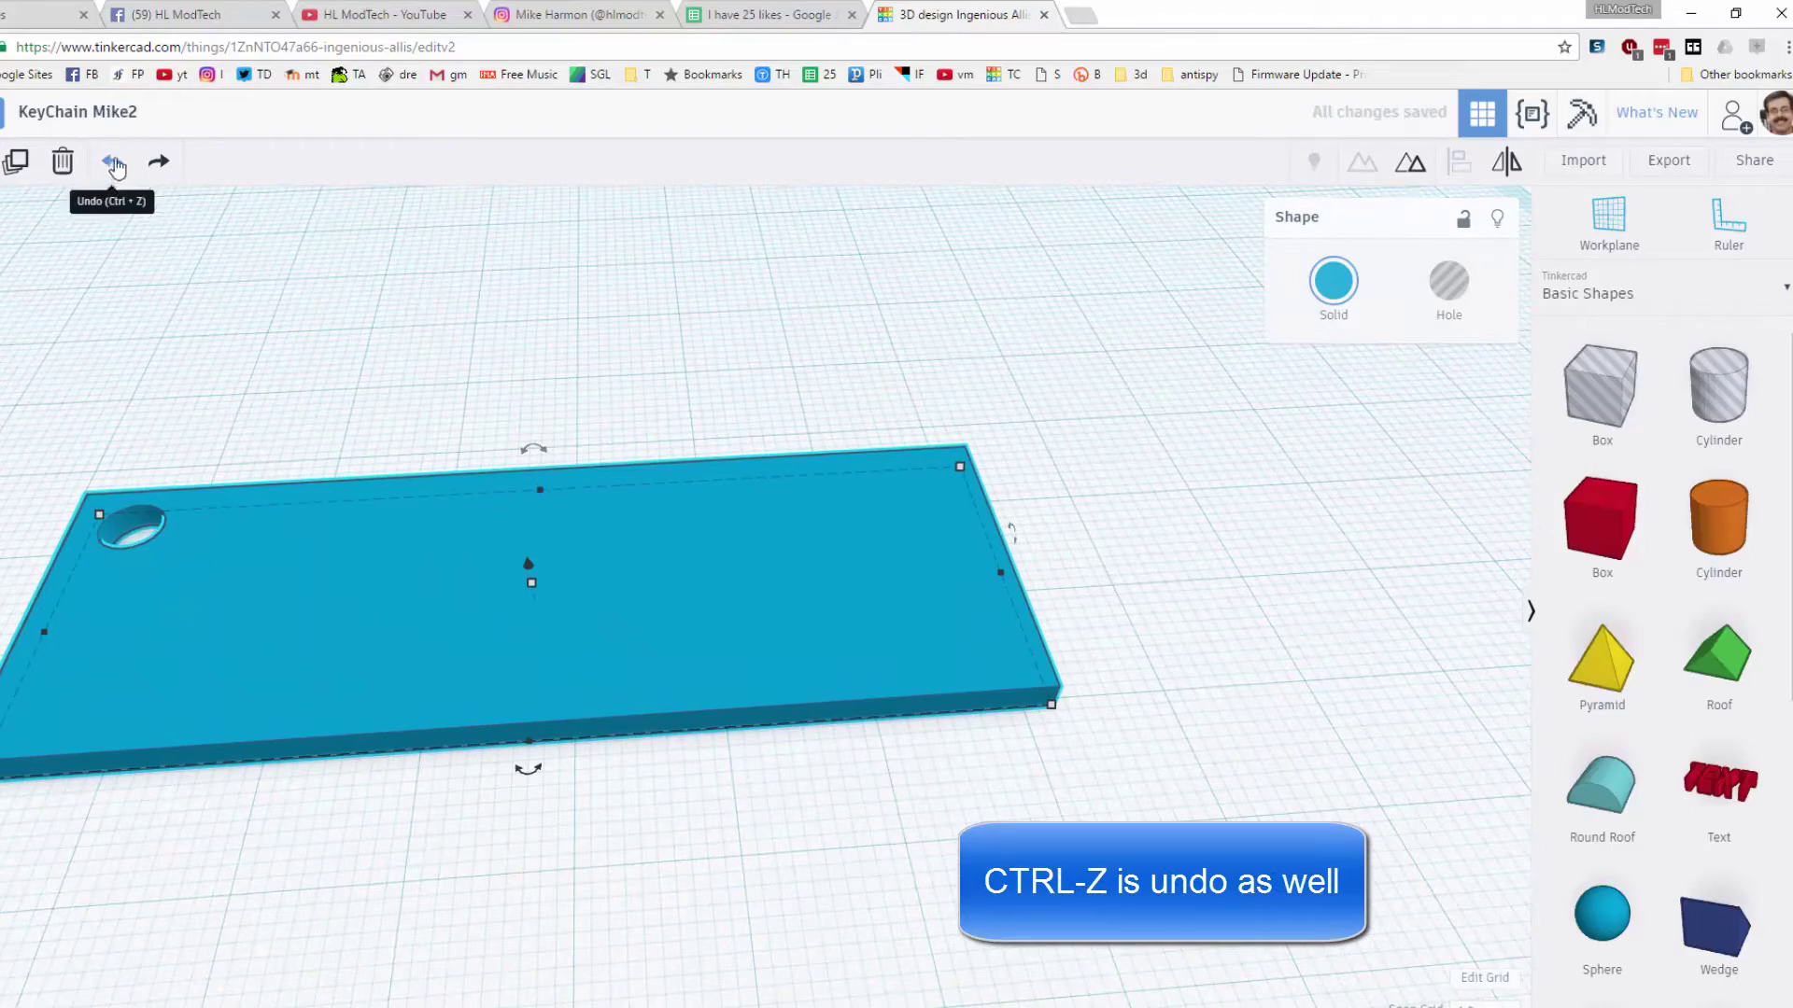
scroll(355, 446, "down", 3)
scroll(832, 744, "down", 3)
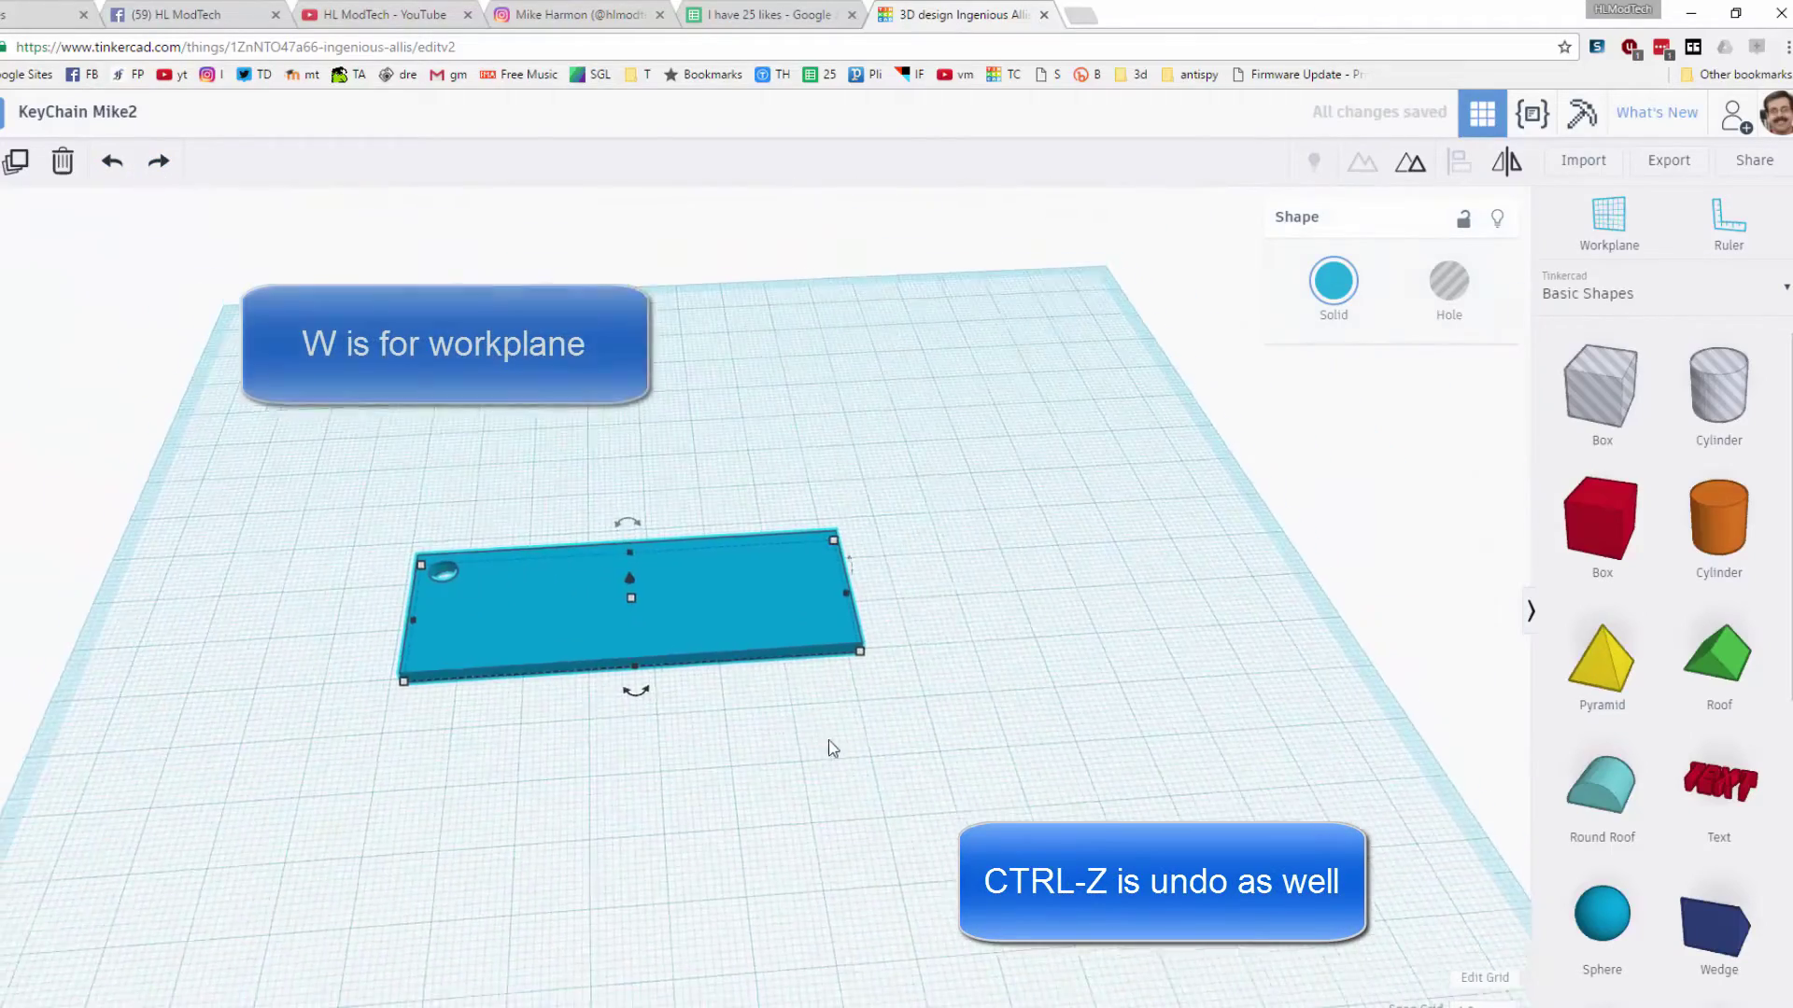
scroll(729, 729, "up", 3)
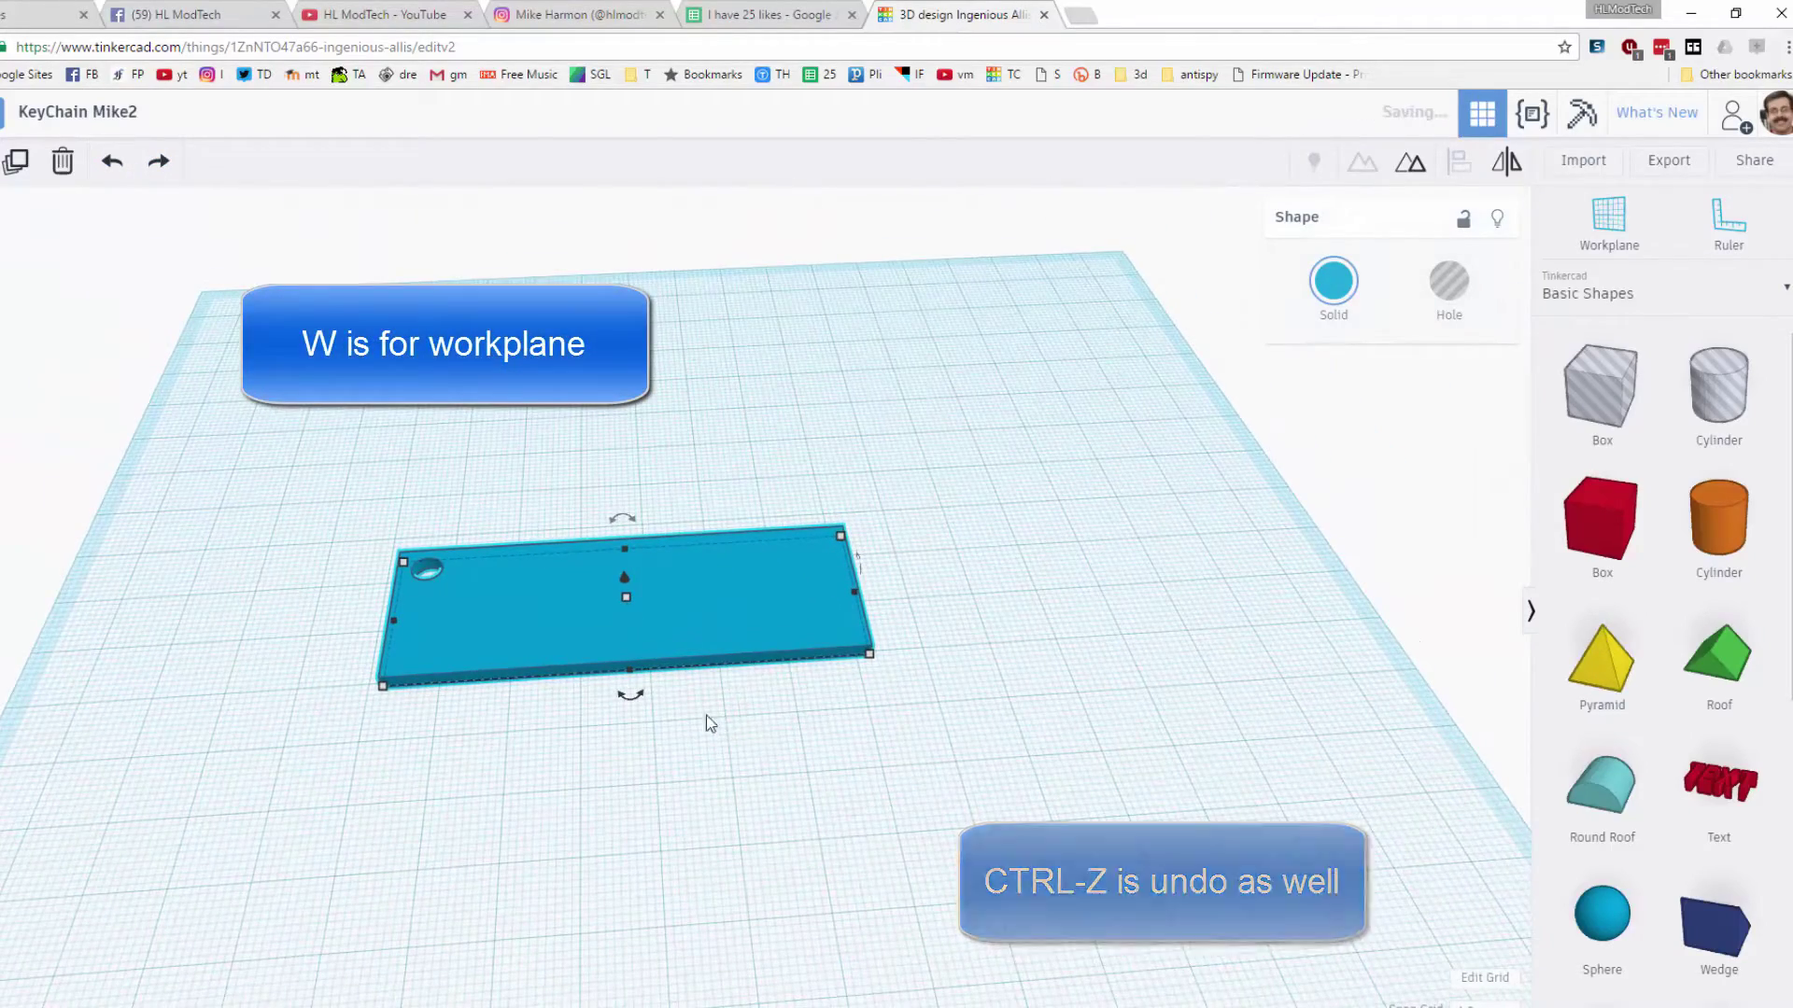
Set a workplane on the plate's top face and place a Text shape on it
key("w")
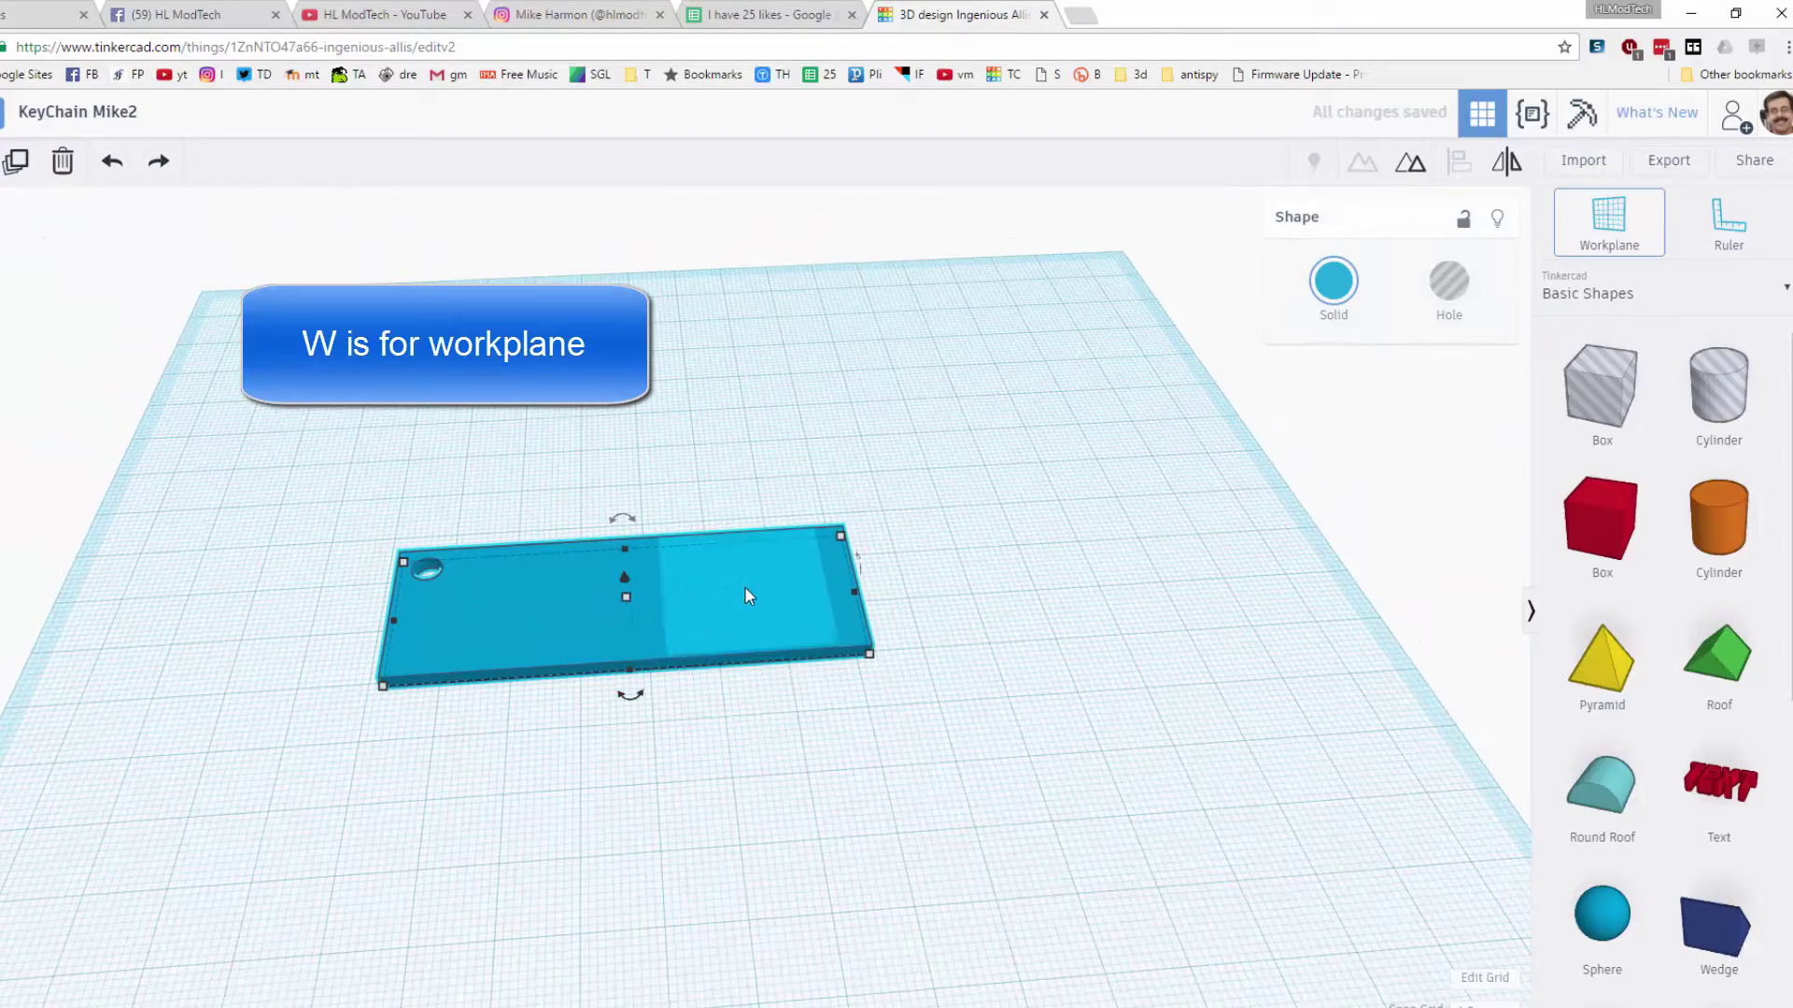
left_click(743, 586)
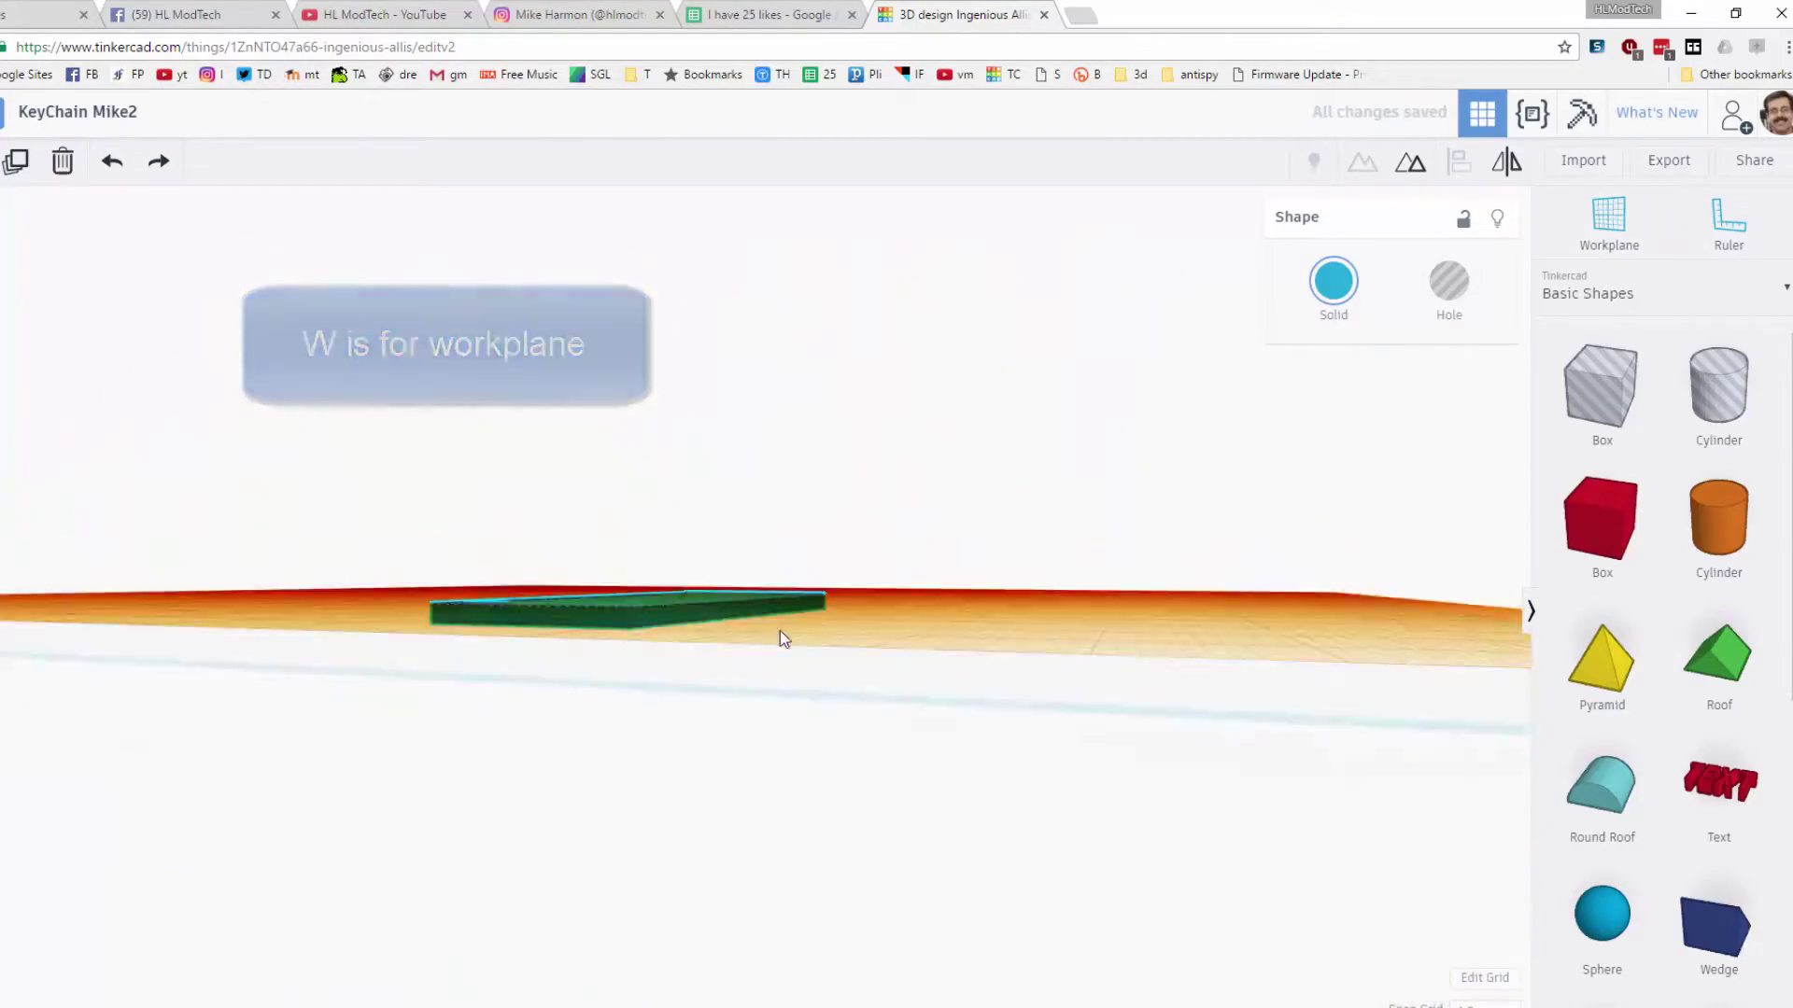
left_click_drag(1738, 790, 710, 644)
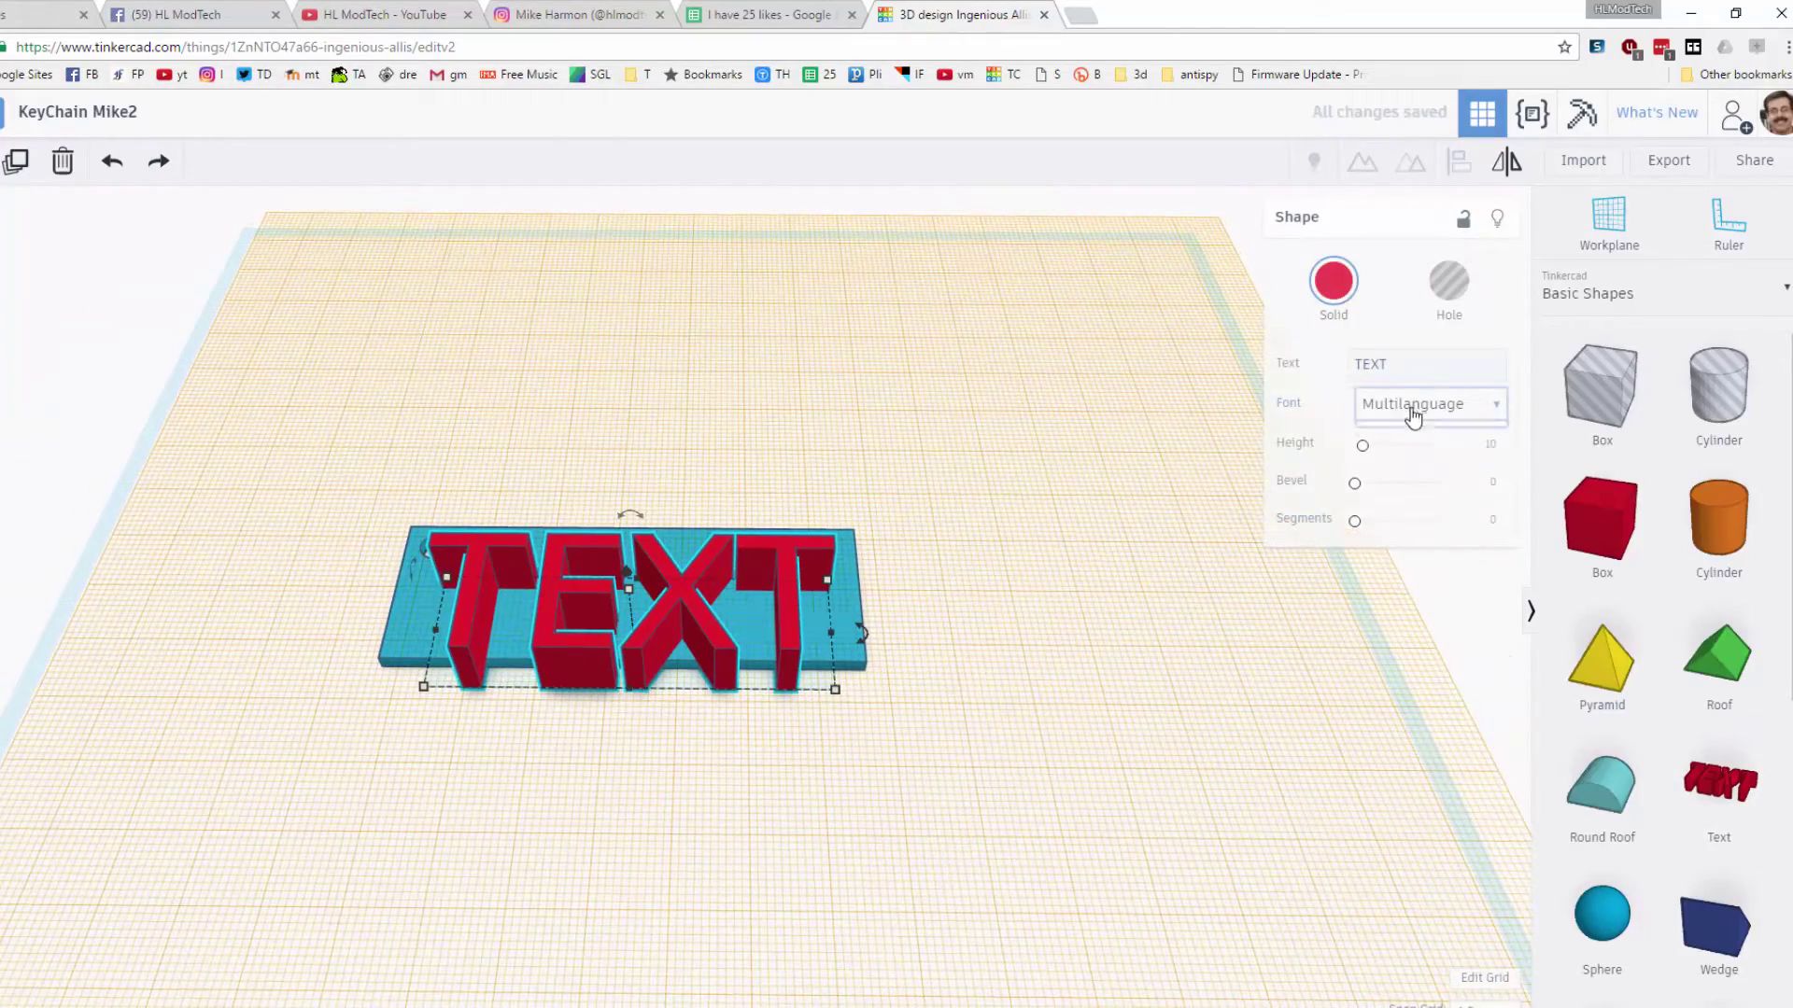
Switch the text shape to the Serif font, change its wording to 'Lions', and begin editing its height
left_click(1410, 405)
left_click(1409, 525)
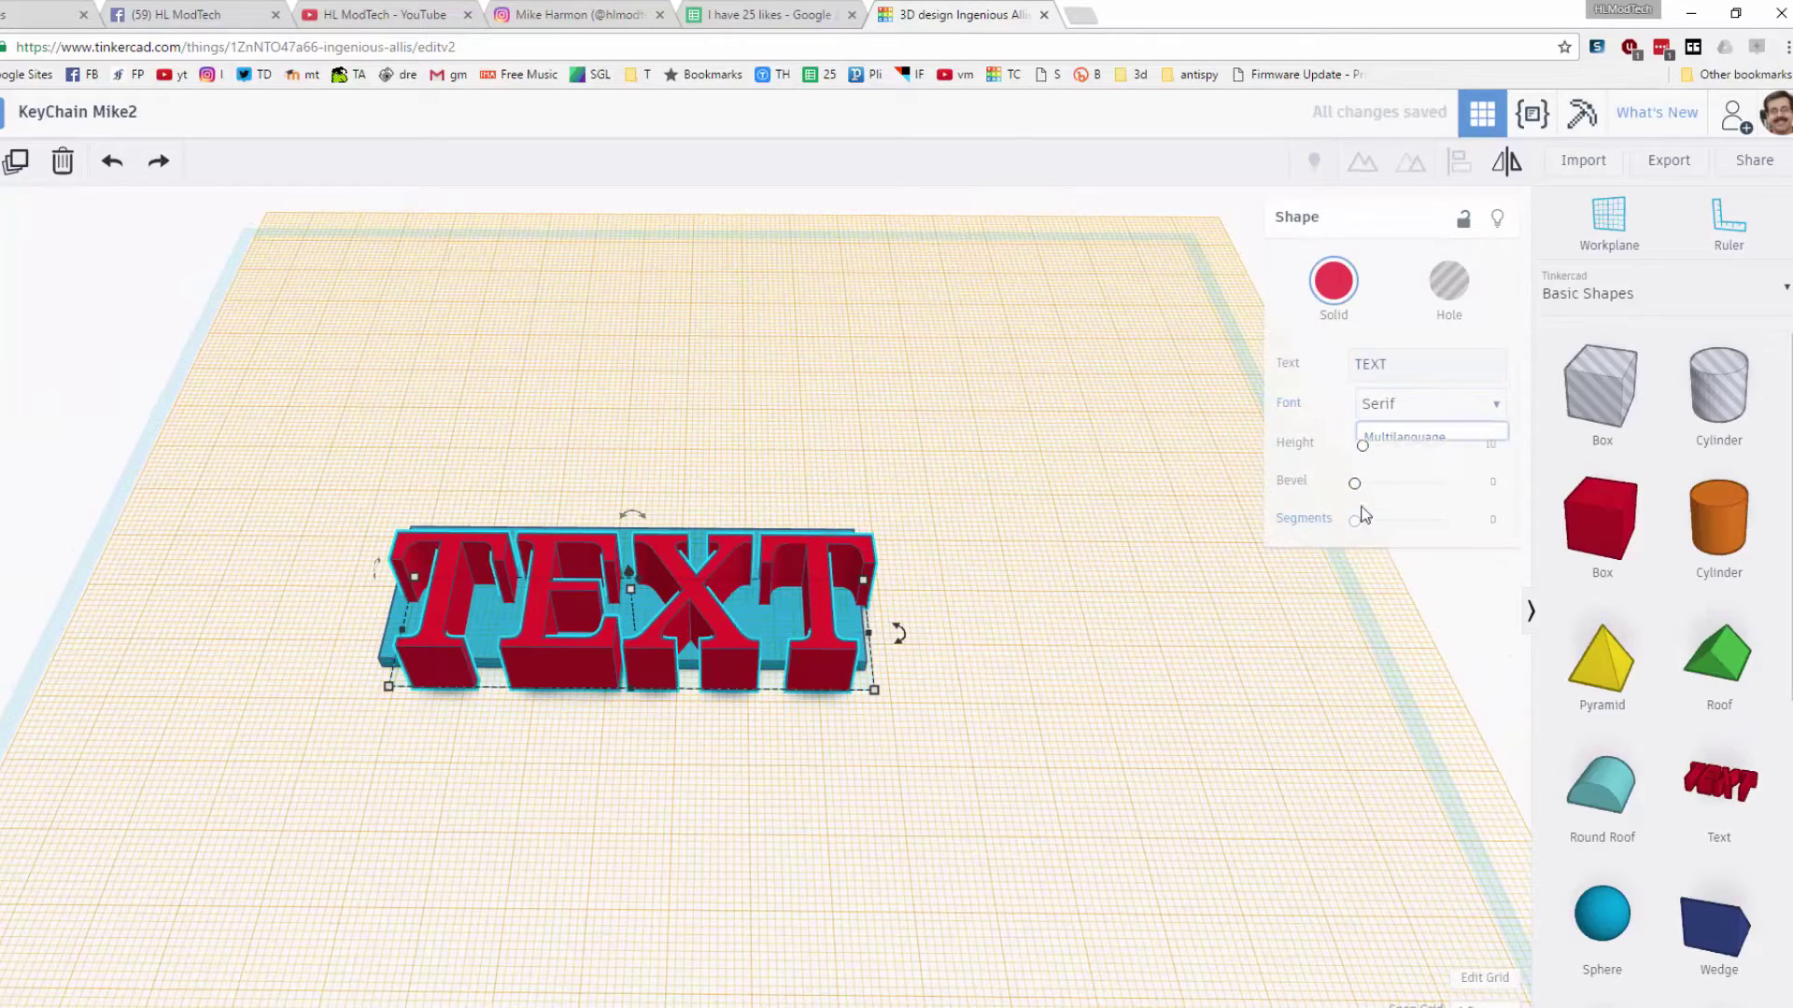
left_click(1400, 364)
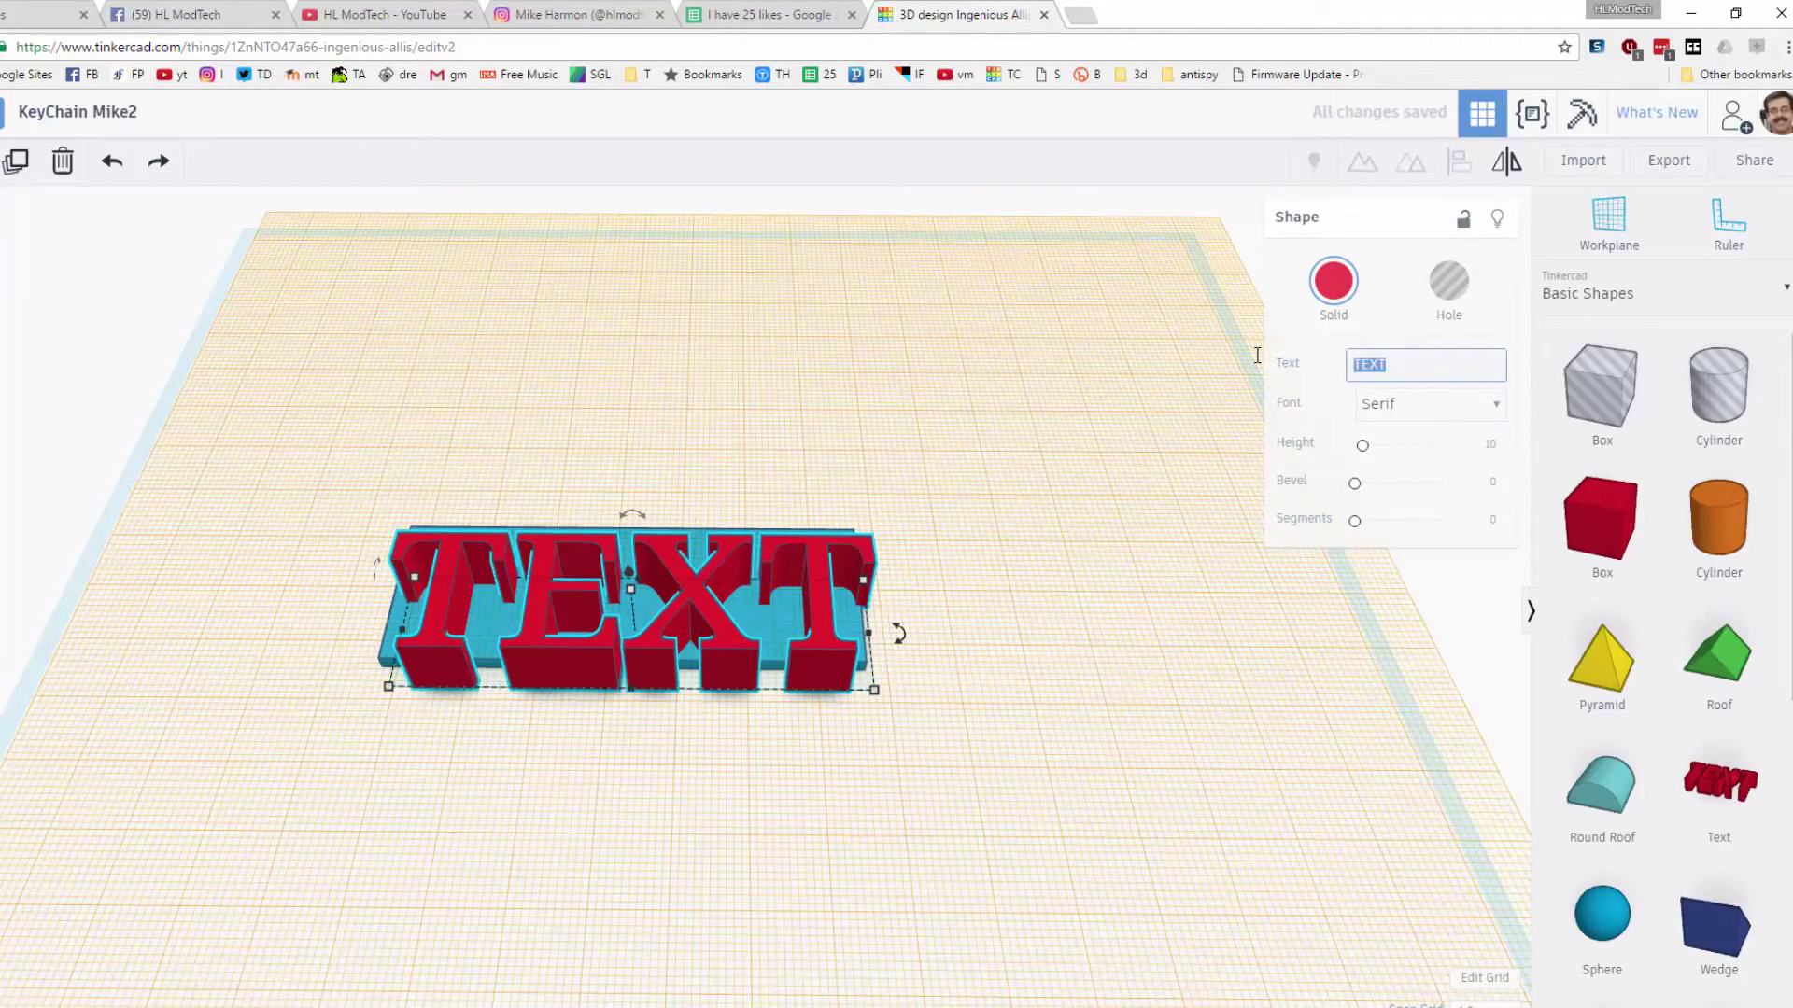
type("Lions")
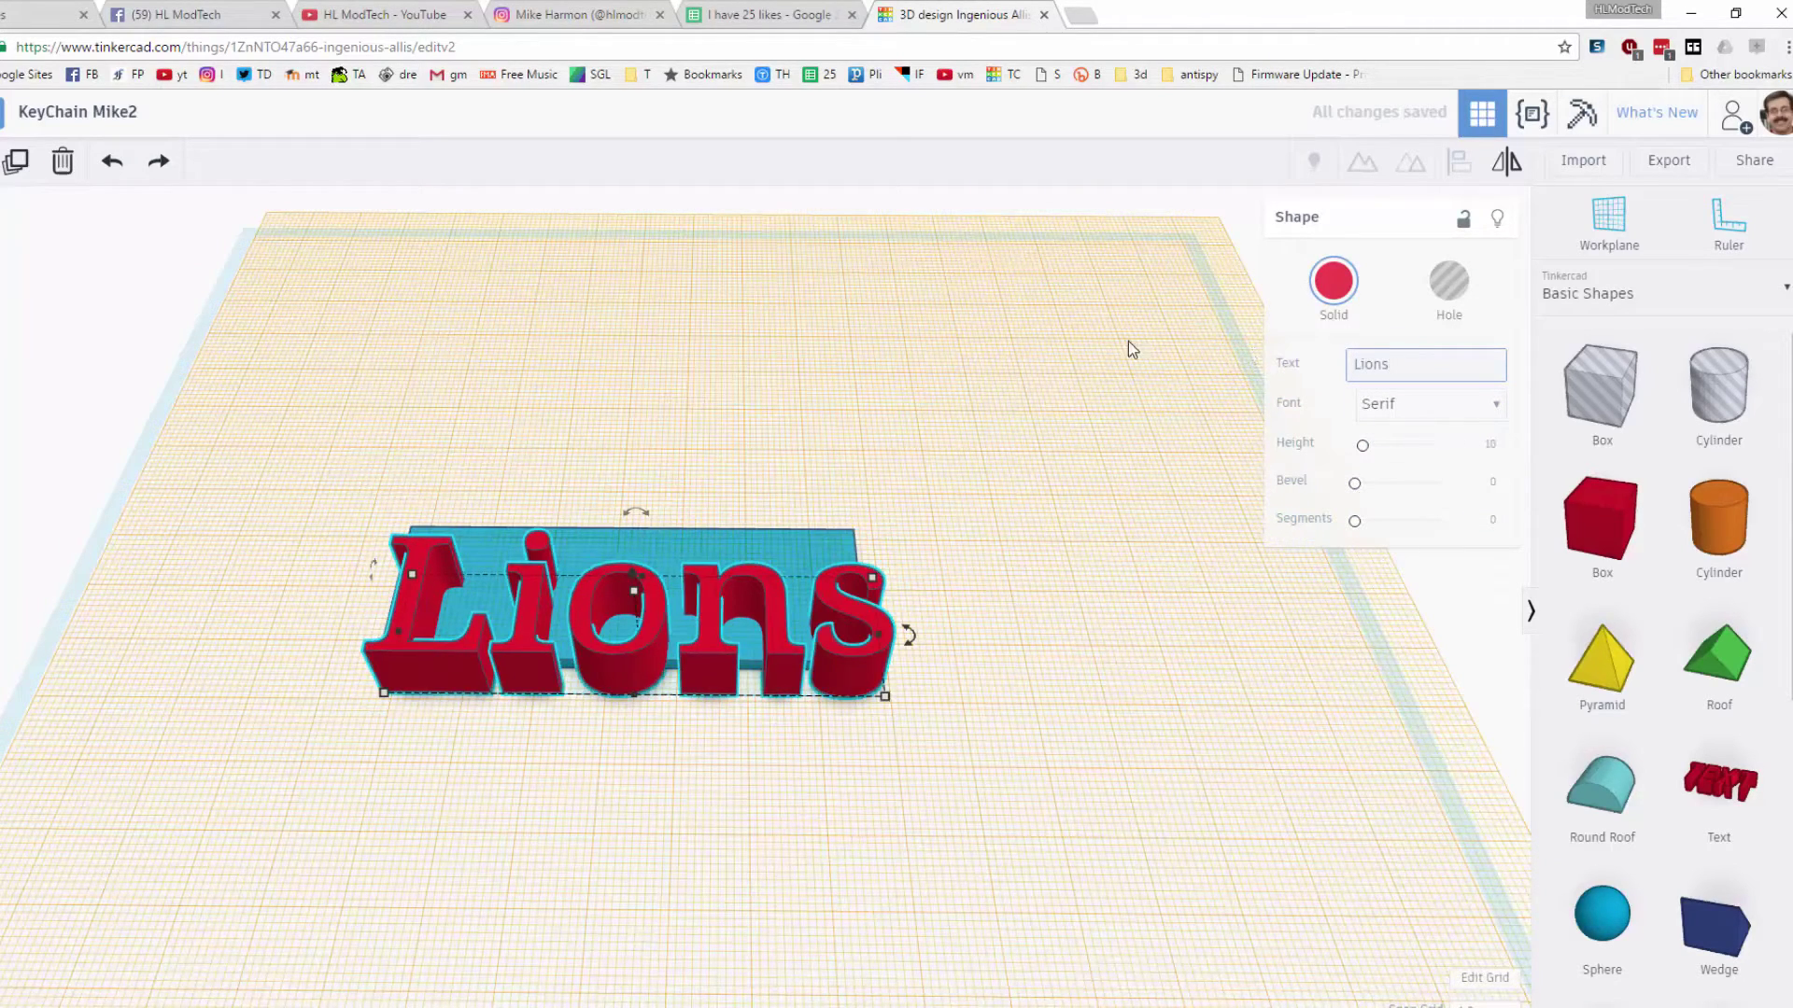
right_click_drag(808, 656, 613, 792)
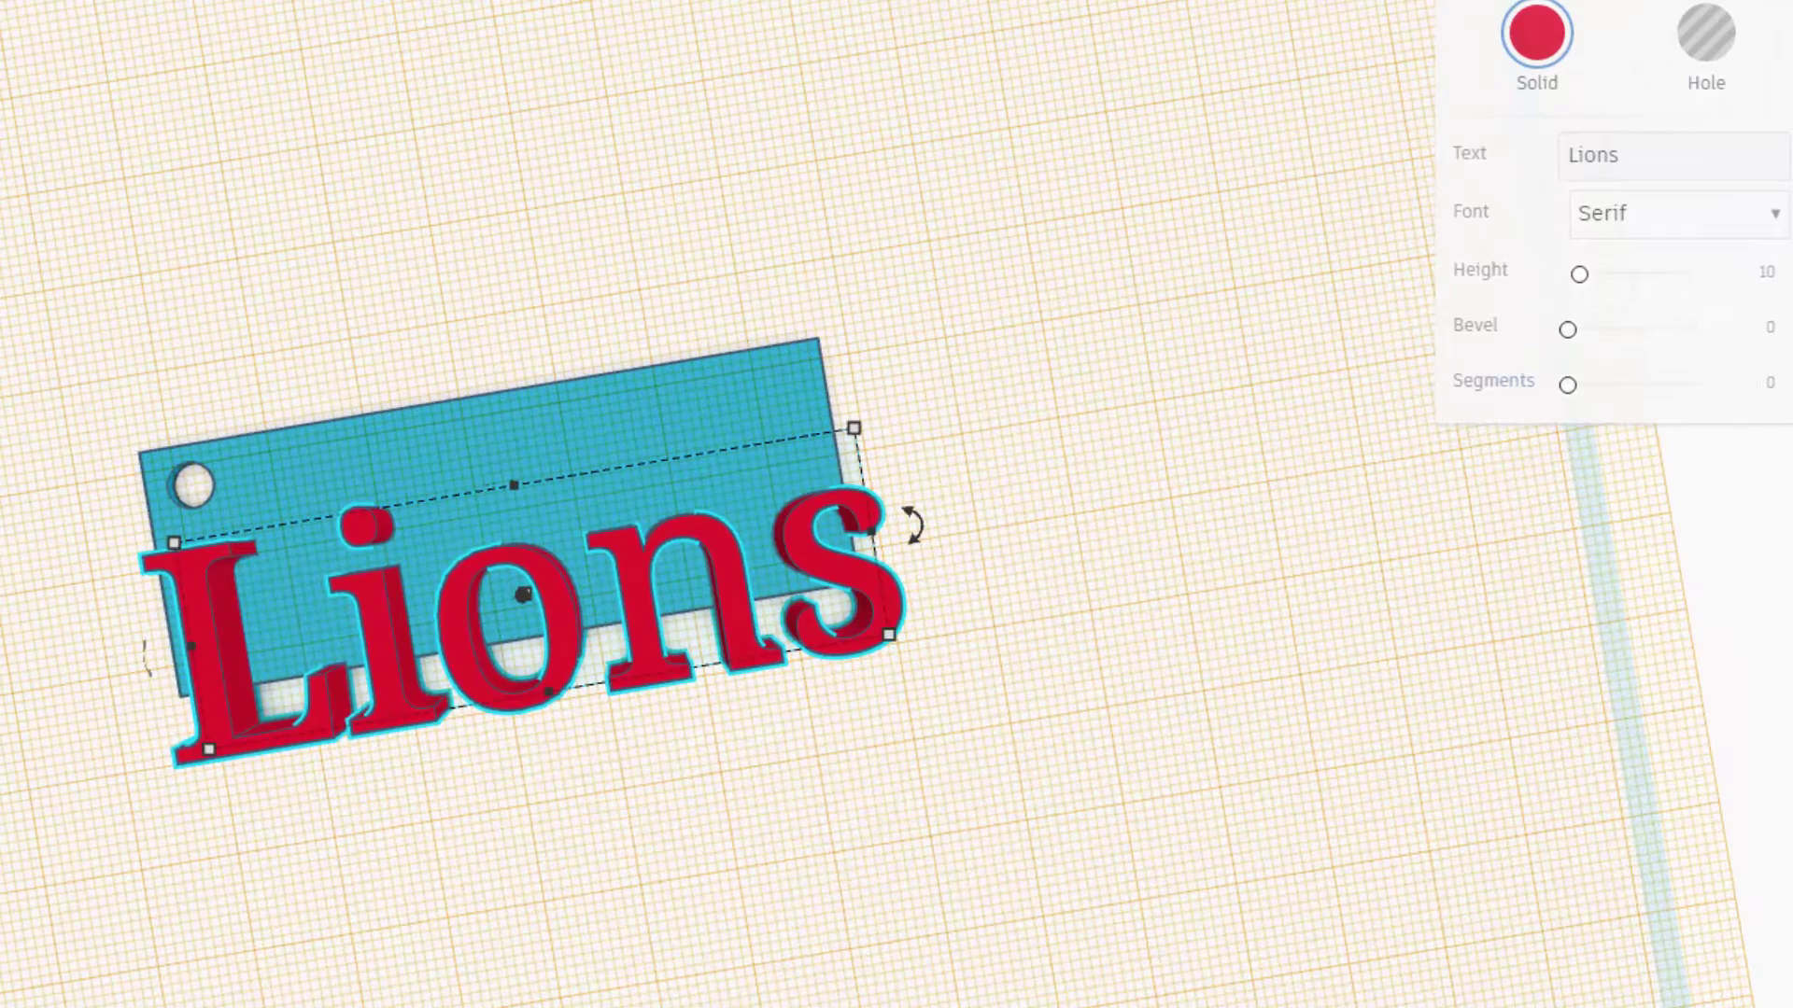
left_click(1769, 273)
Set the lettering height to 1 and turn it into a hole
type("1")
key("Return")
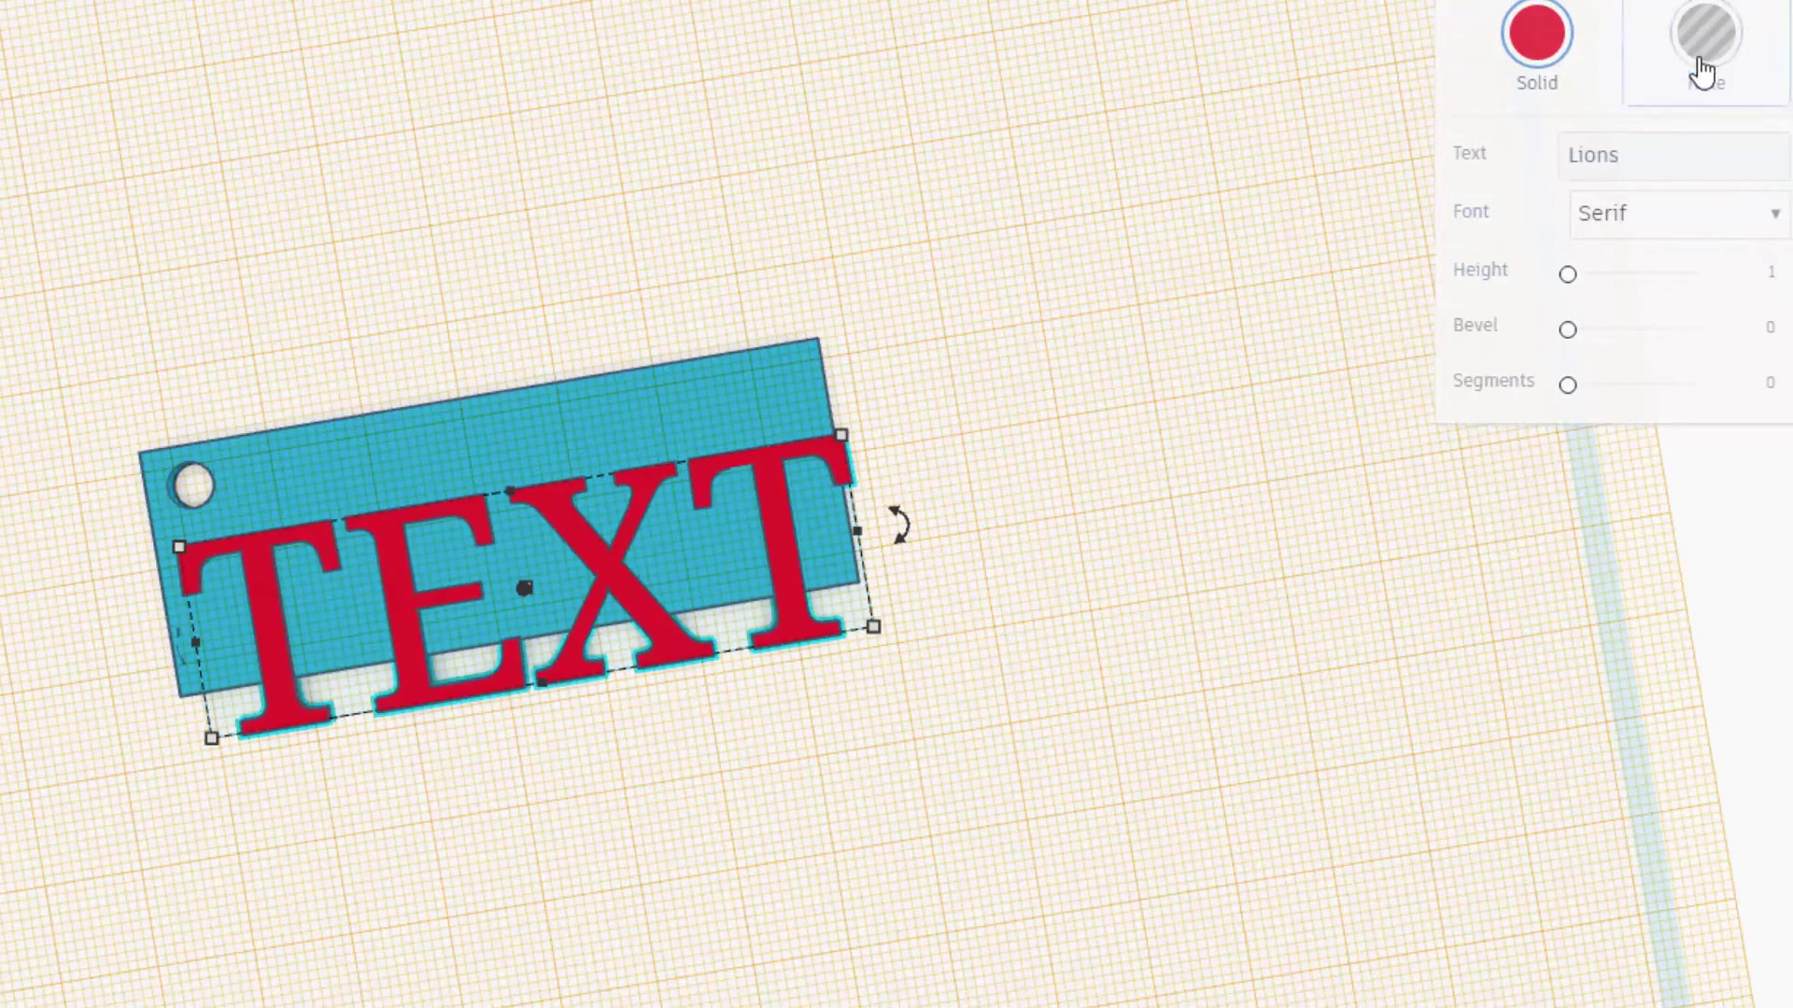
left_click(1705, 65)
right_click_drag(1449, 510, 1401, 306)
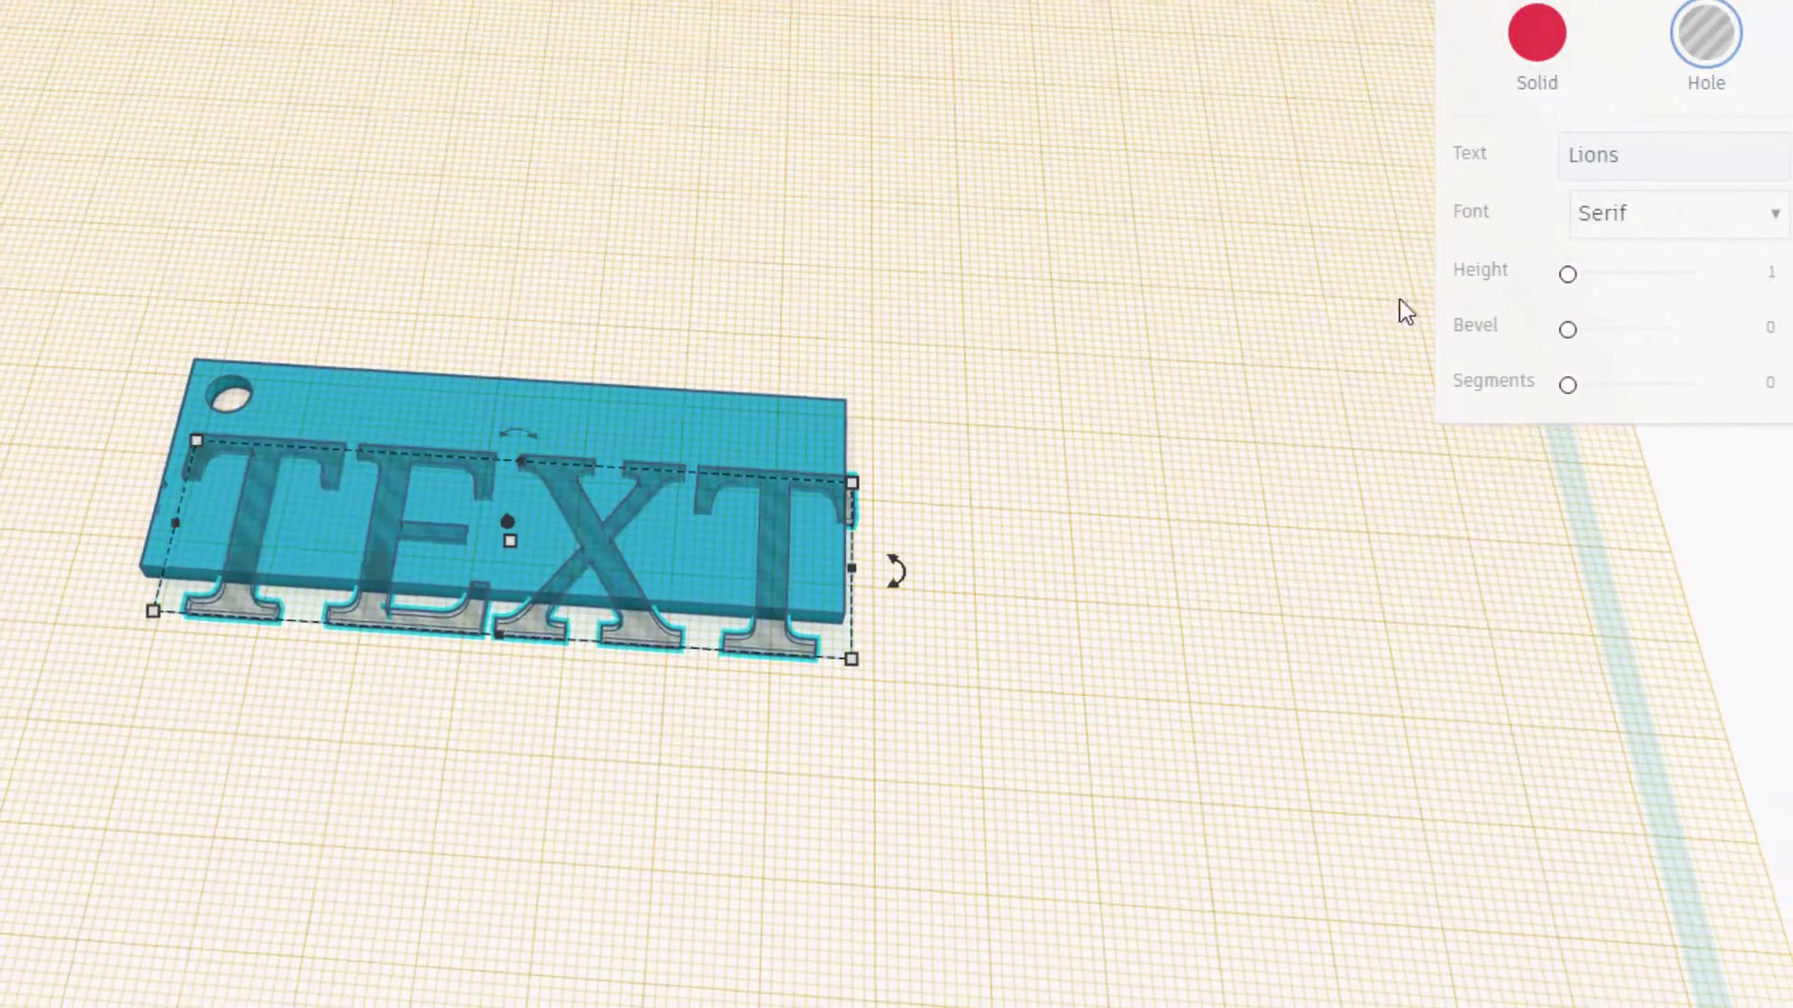
Retype 'Lions', narrow it to about 65 wide, and move it onto the plate
left_click(1622, 159)
key("ctrl+a")
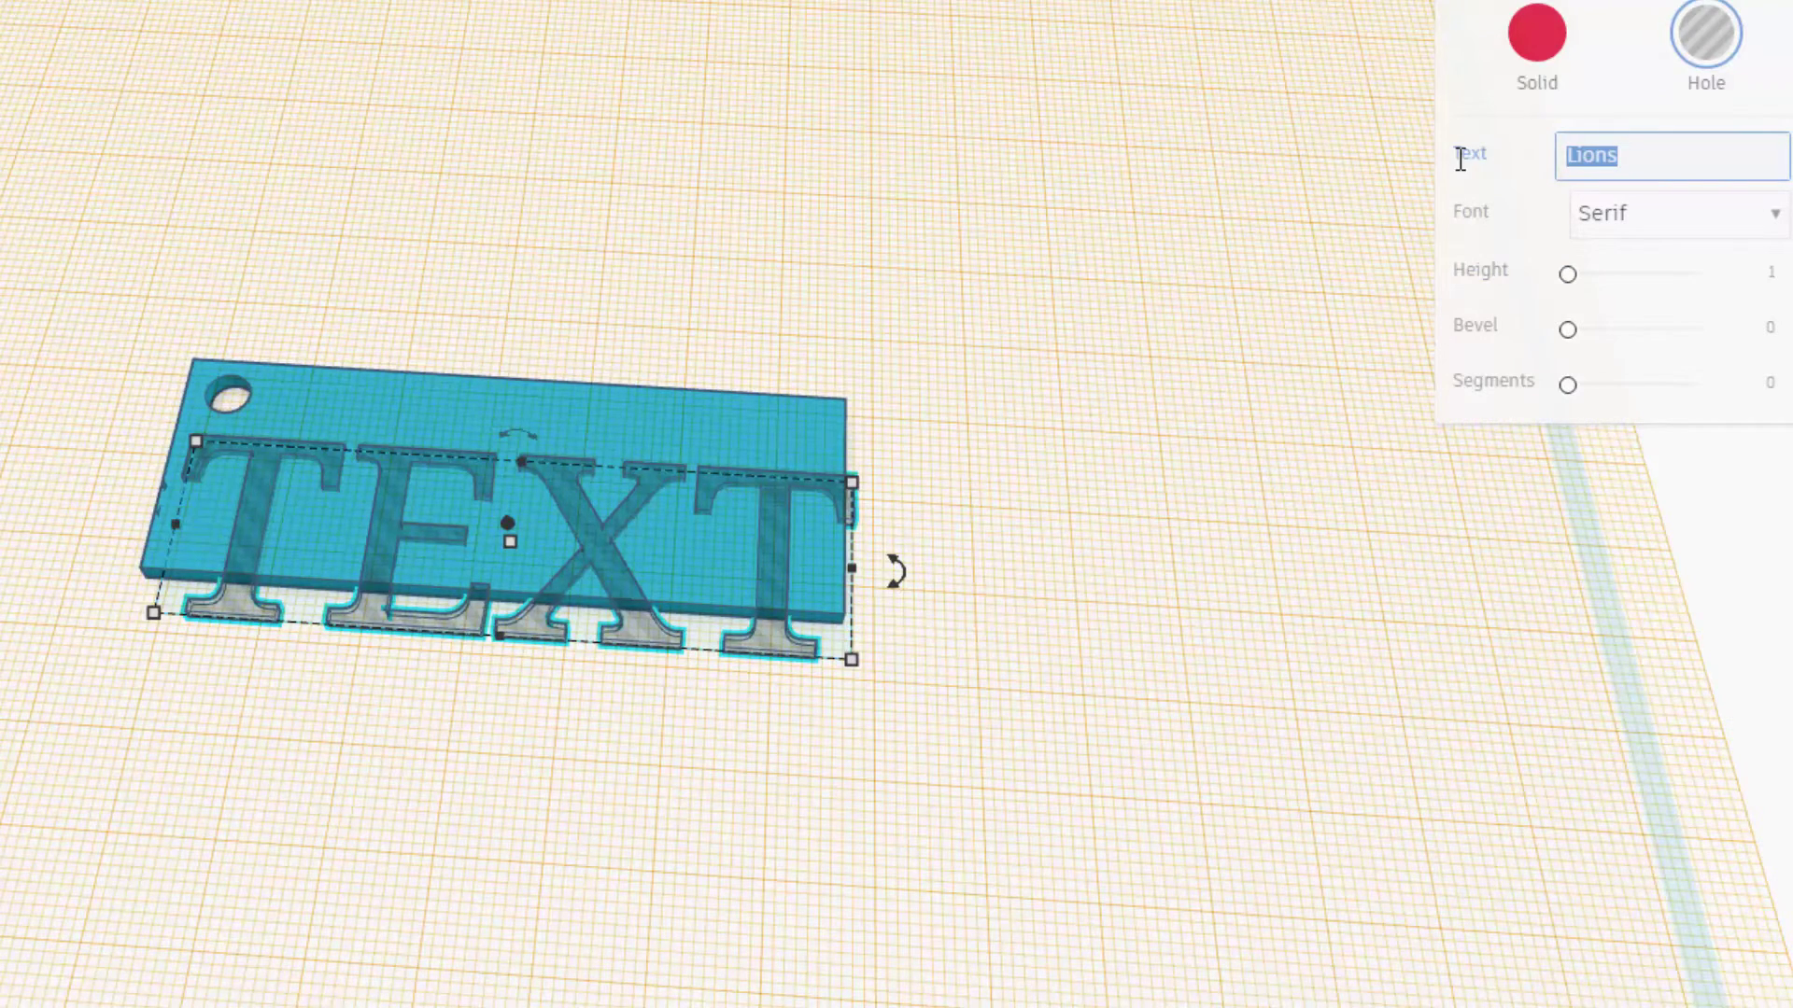
type("Lions")
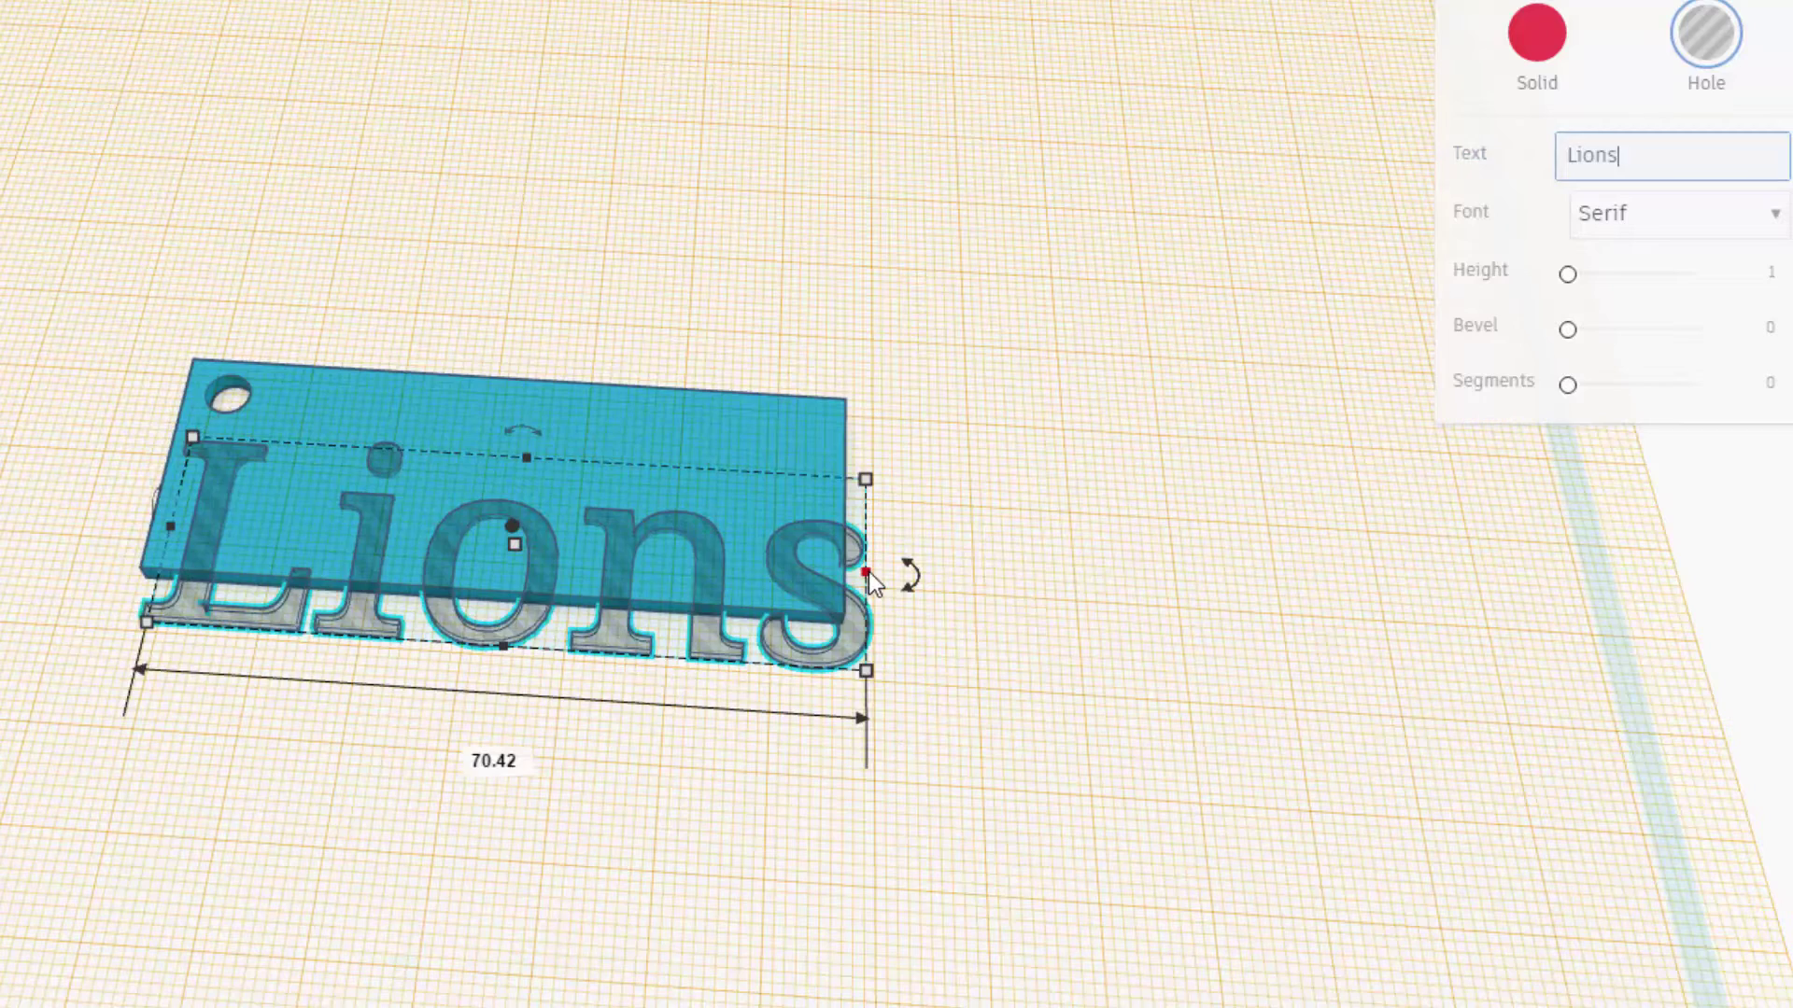
left_click_drag(866, 571, 812, 569)
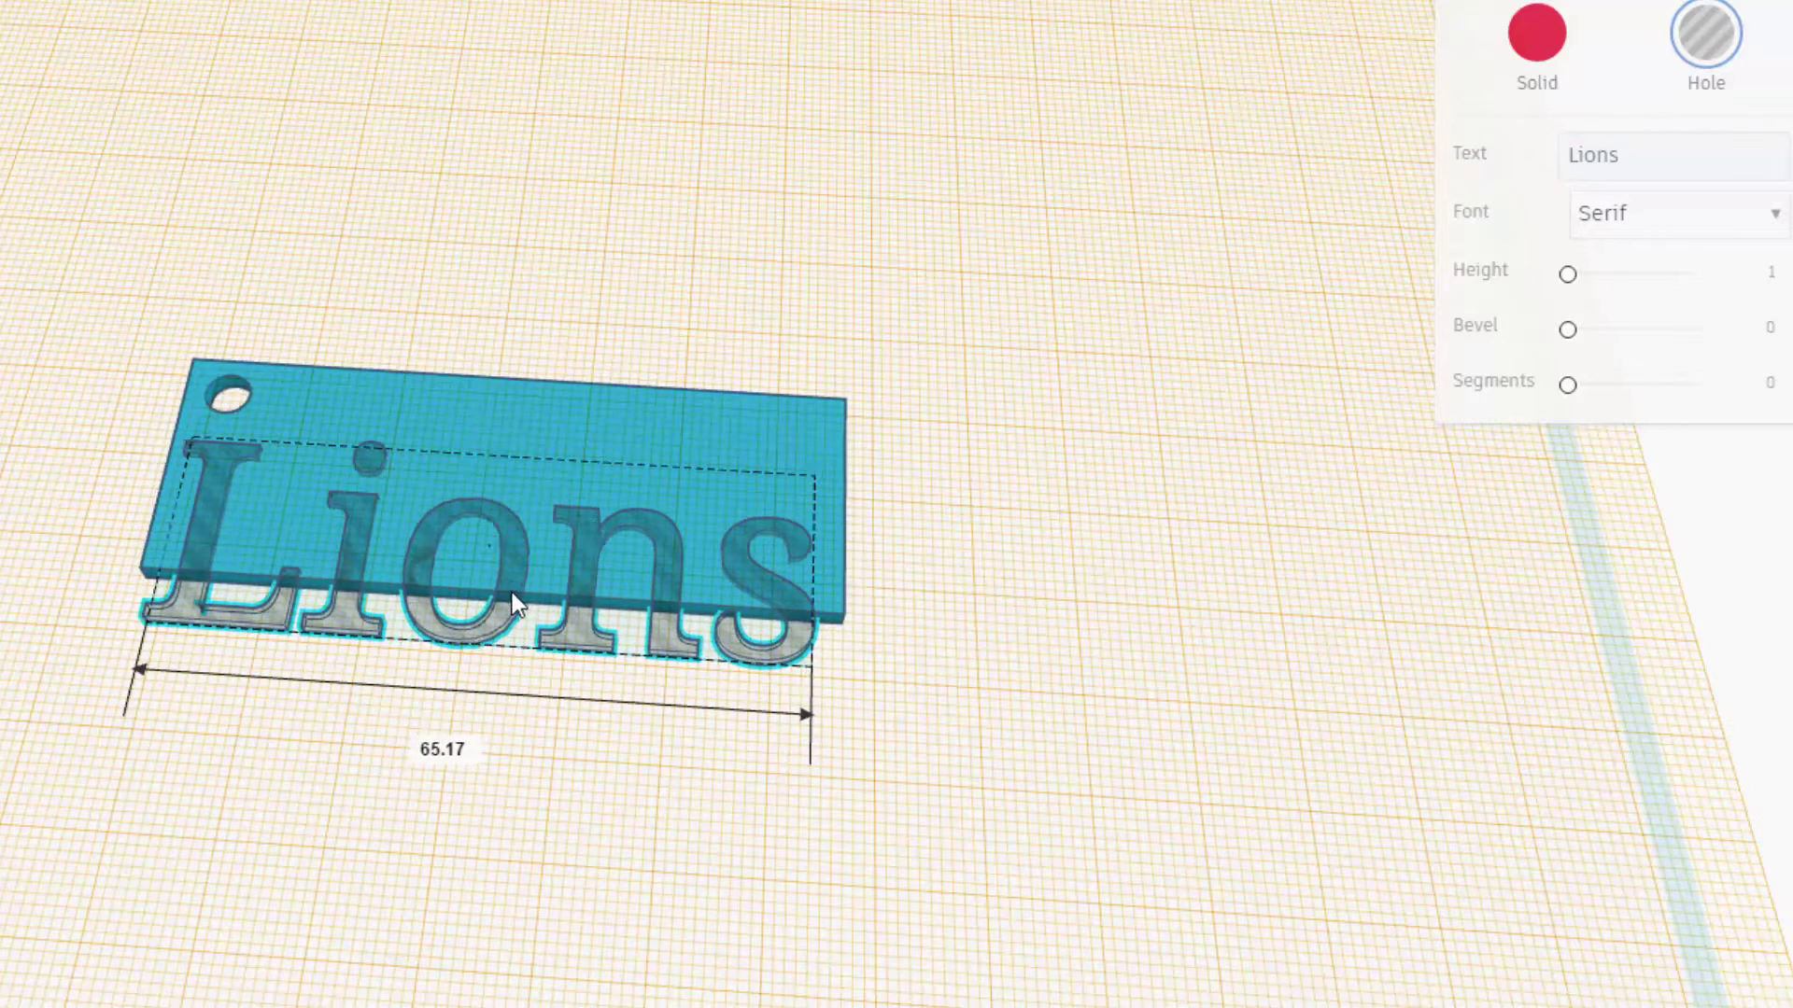
left_click_drag(512, 592, 538, 523)
Resize the lettering to depth 16 and shorten its length from 61 to 57
right_click_drag(322, 526, 345, 671)
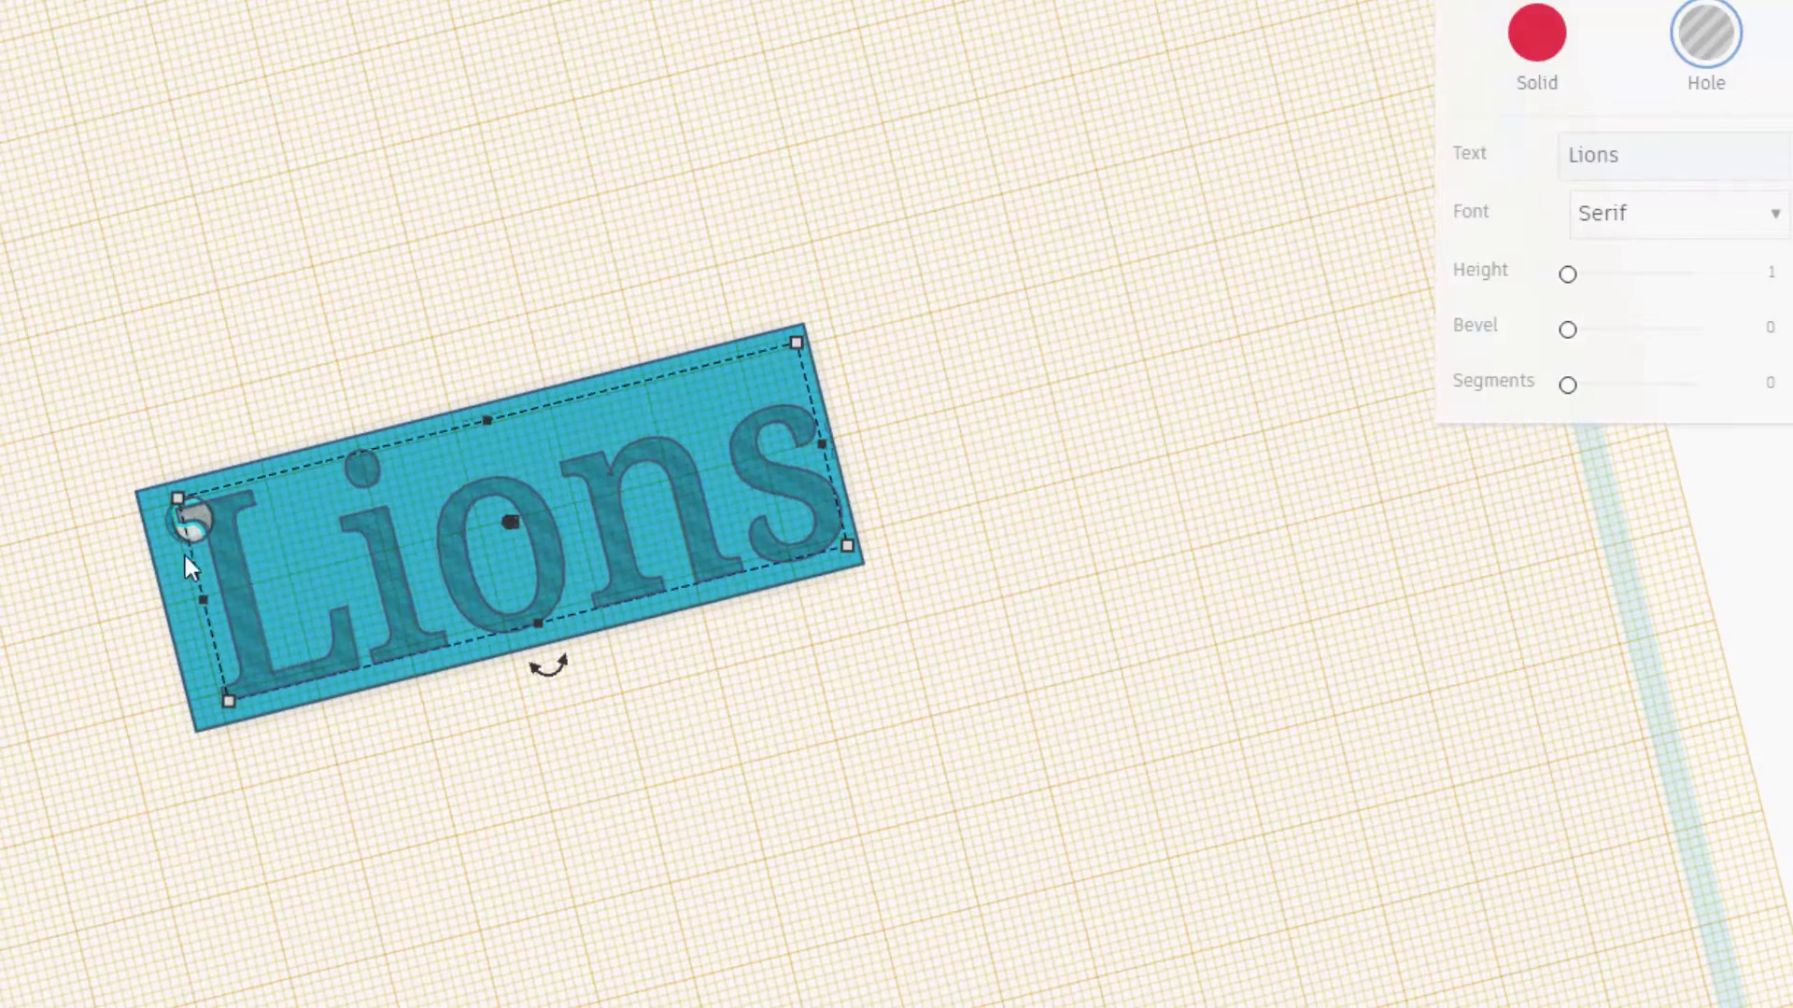
mouse_move(497, 417)
left_mouse_down()
mouse_move(480, 452)
mouse_move(483, 419)
left_mouse_up()
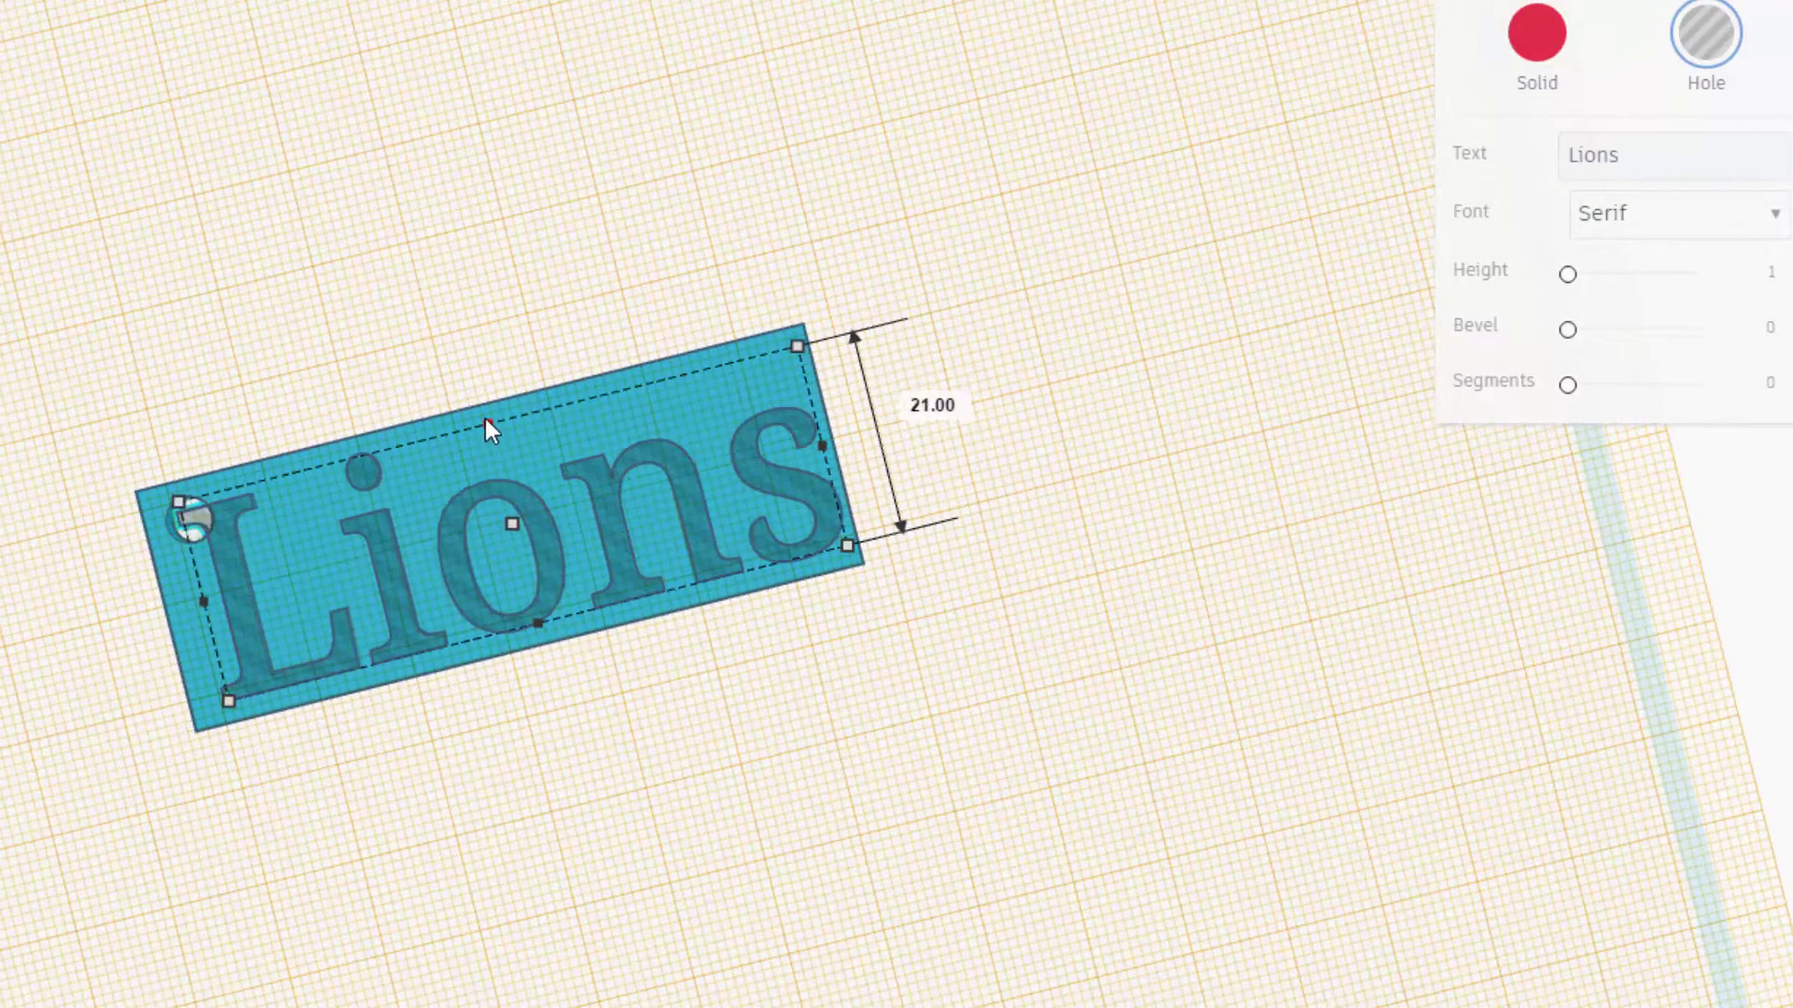
left_click_drag(203, 600, 249, 587)
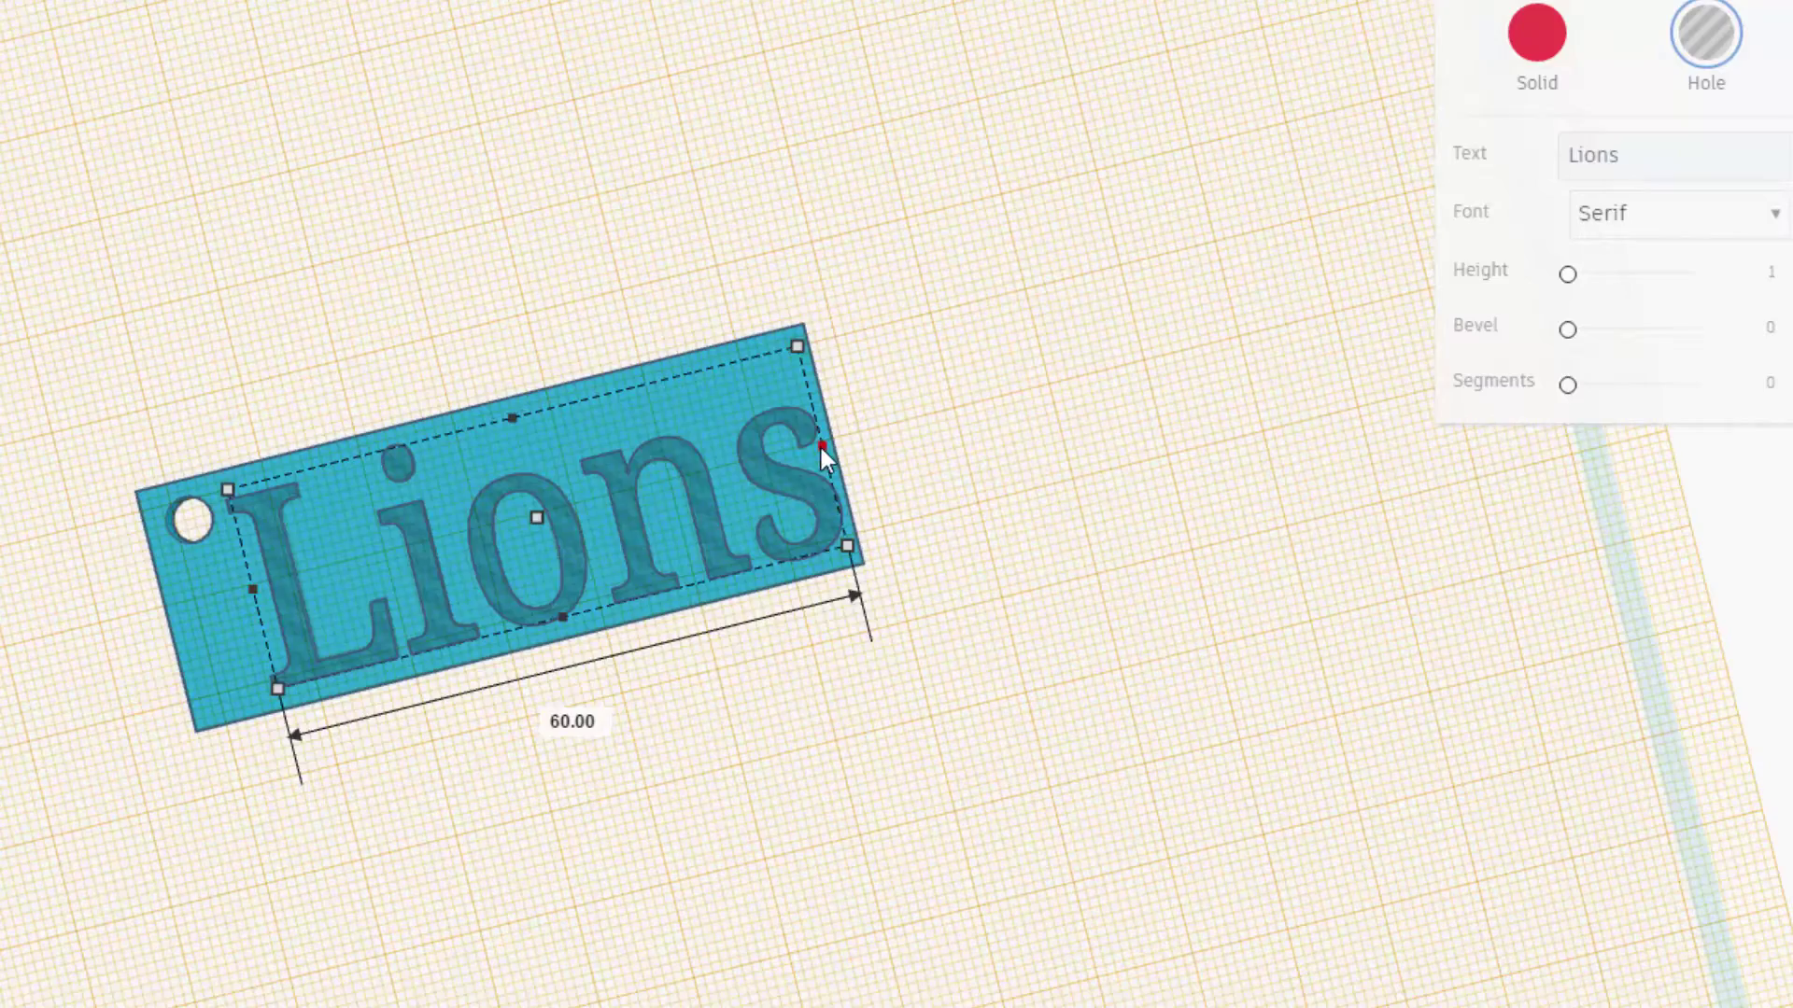
left_click_drag(820, 445, 787, 462)
Drop the lettering to elevation 0 and select both the plate and the lettering
right_click_drag(629, 755, 428, 759)
right_click_drag(452, 641, 504, 492)
left_click(505, 492)
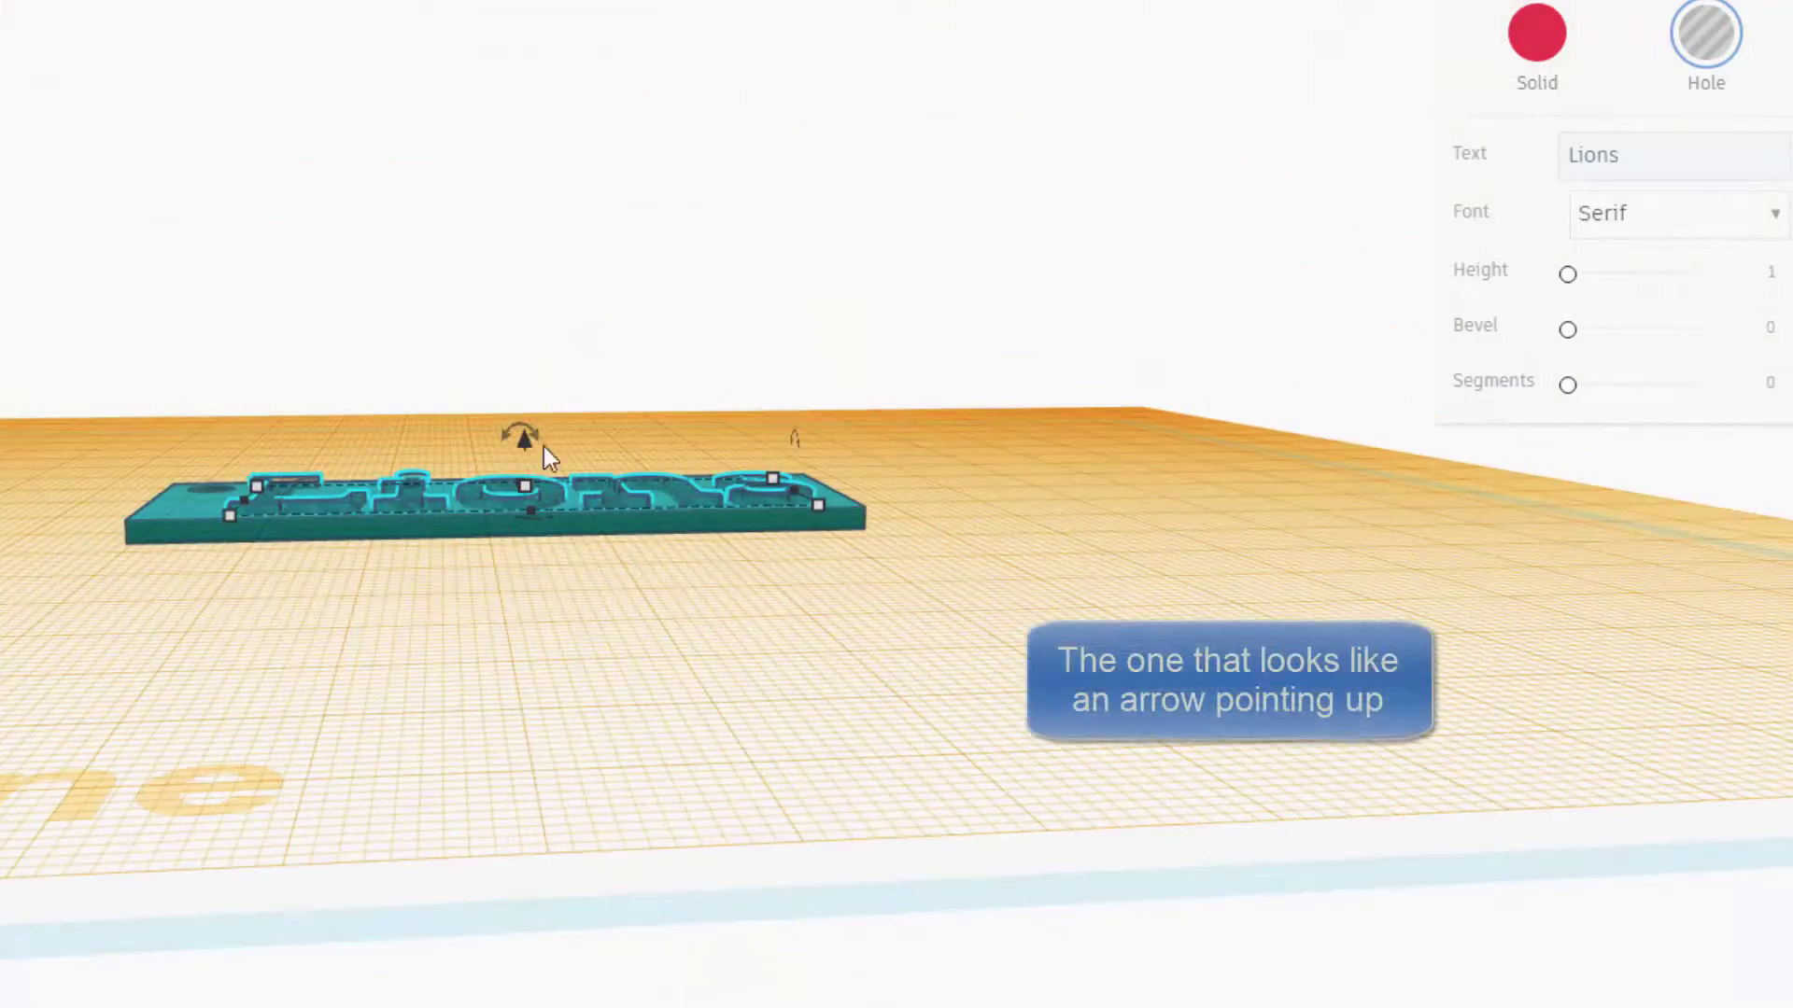
left_click_drag(523, 444, 518, 430)
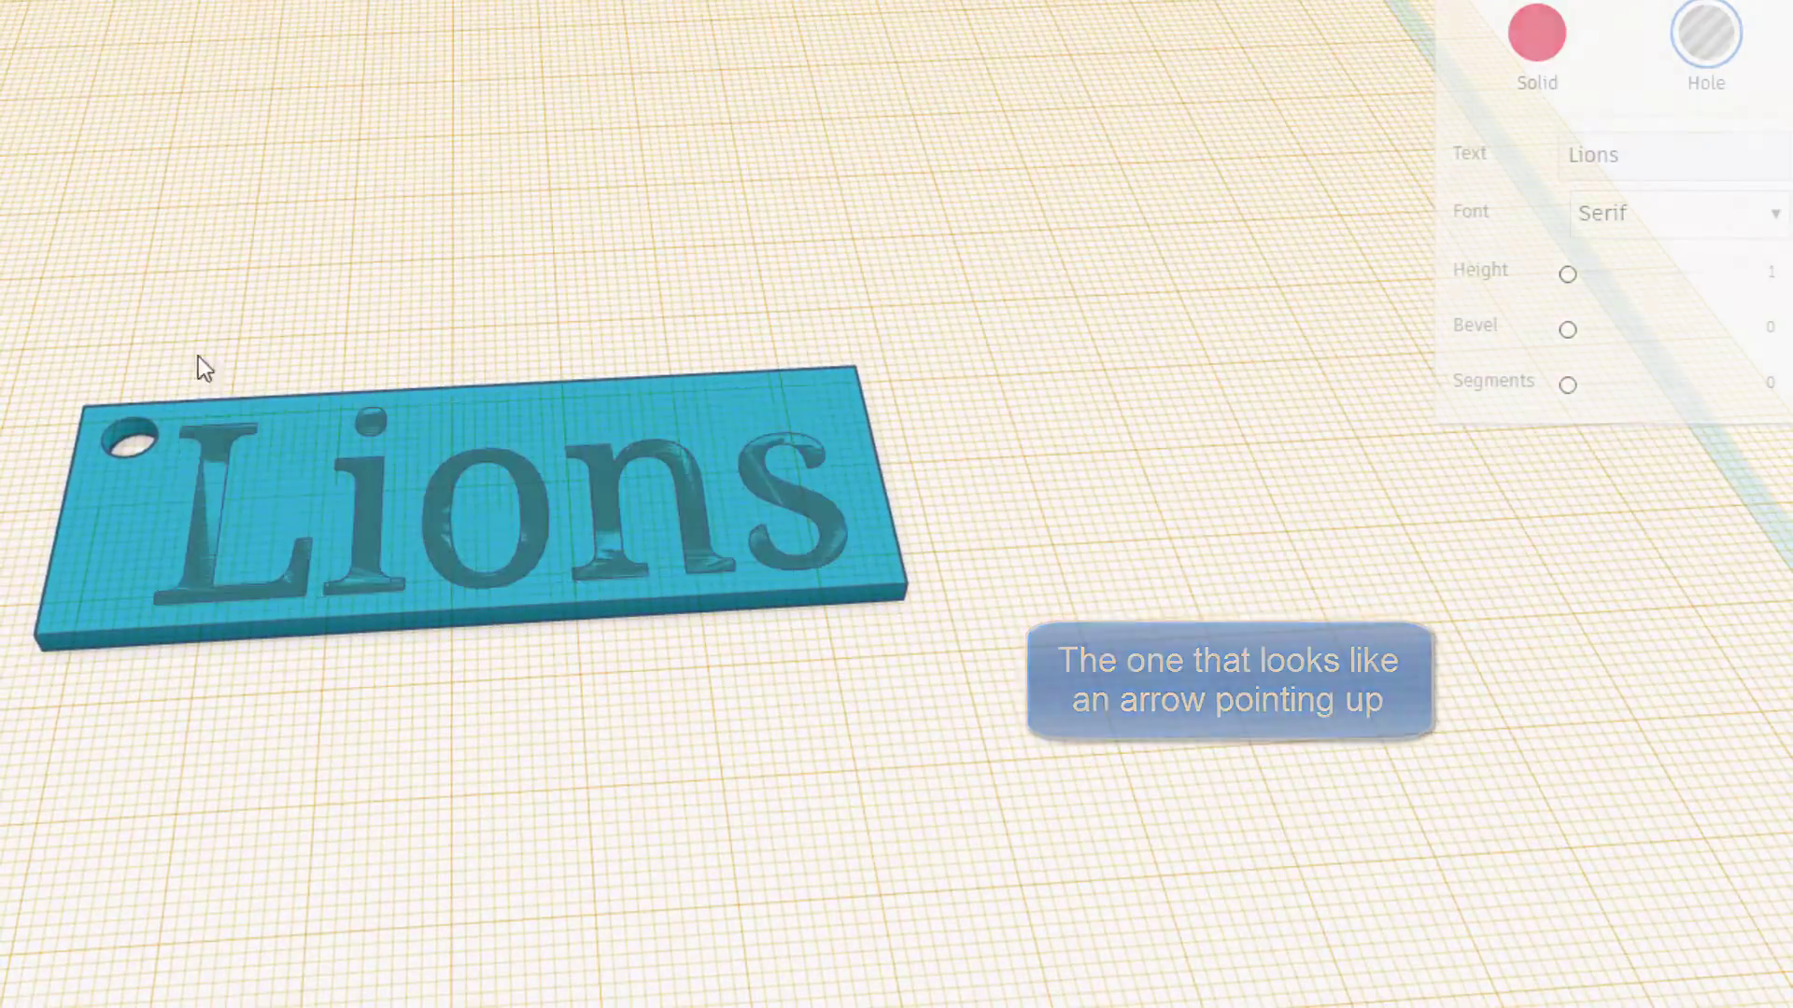
left_click_drag(198, 360, 490, 676)
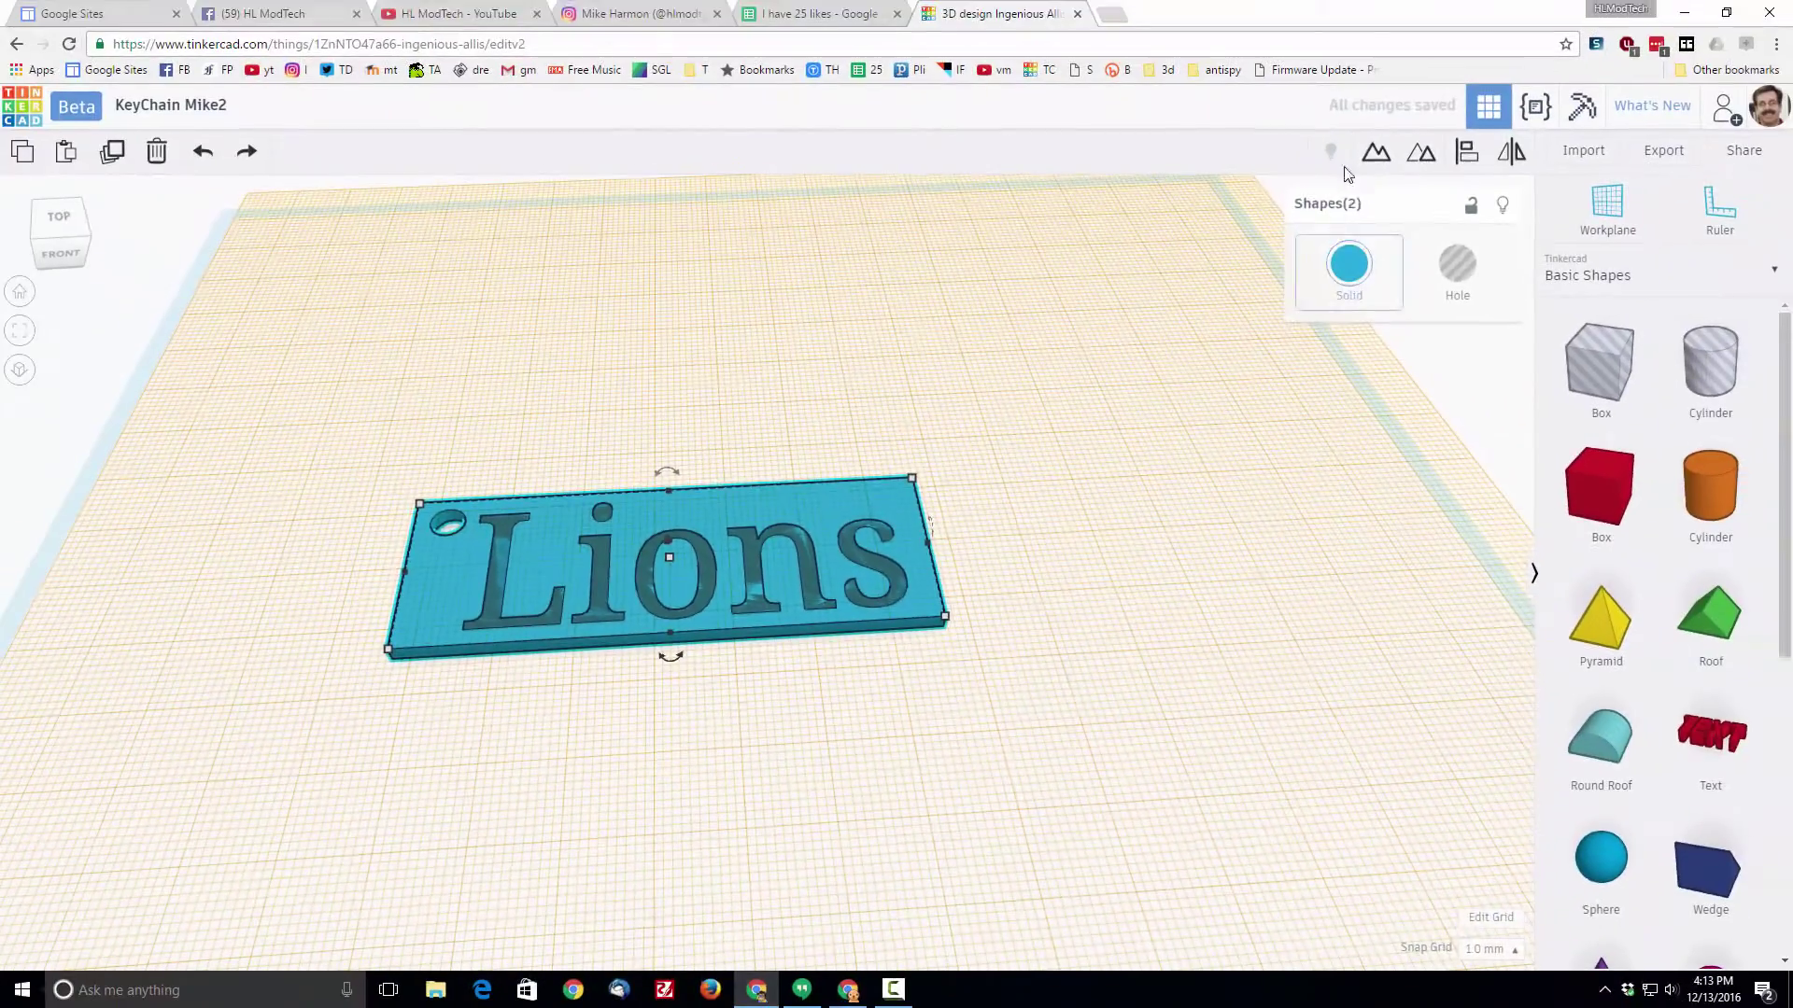
Group the plate with the Lions hole and orbit around to inspect the engraved word
left_click(1375, 153)
right_click_drag(809, 518, 758, 517)
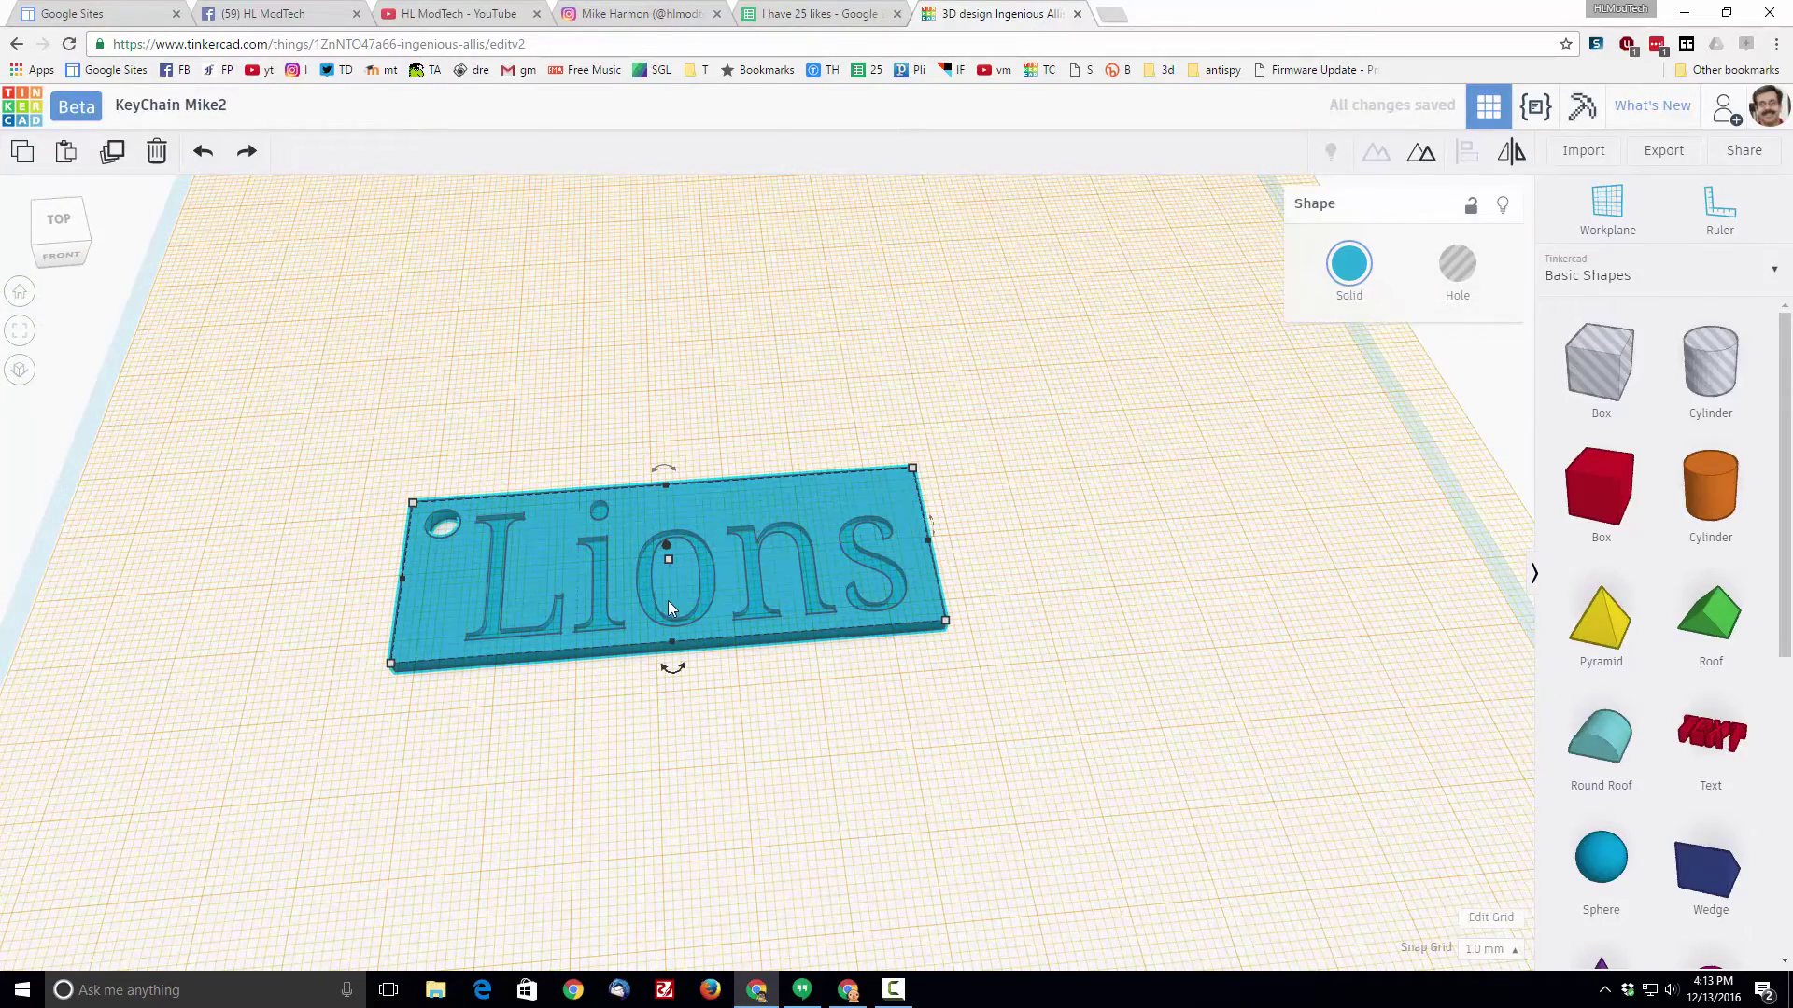
right_click_drag(678, 700, 538, 583)
left_click(644, 632)
scroll(538, 584, "up", 5)
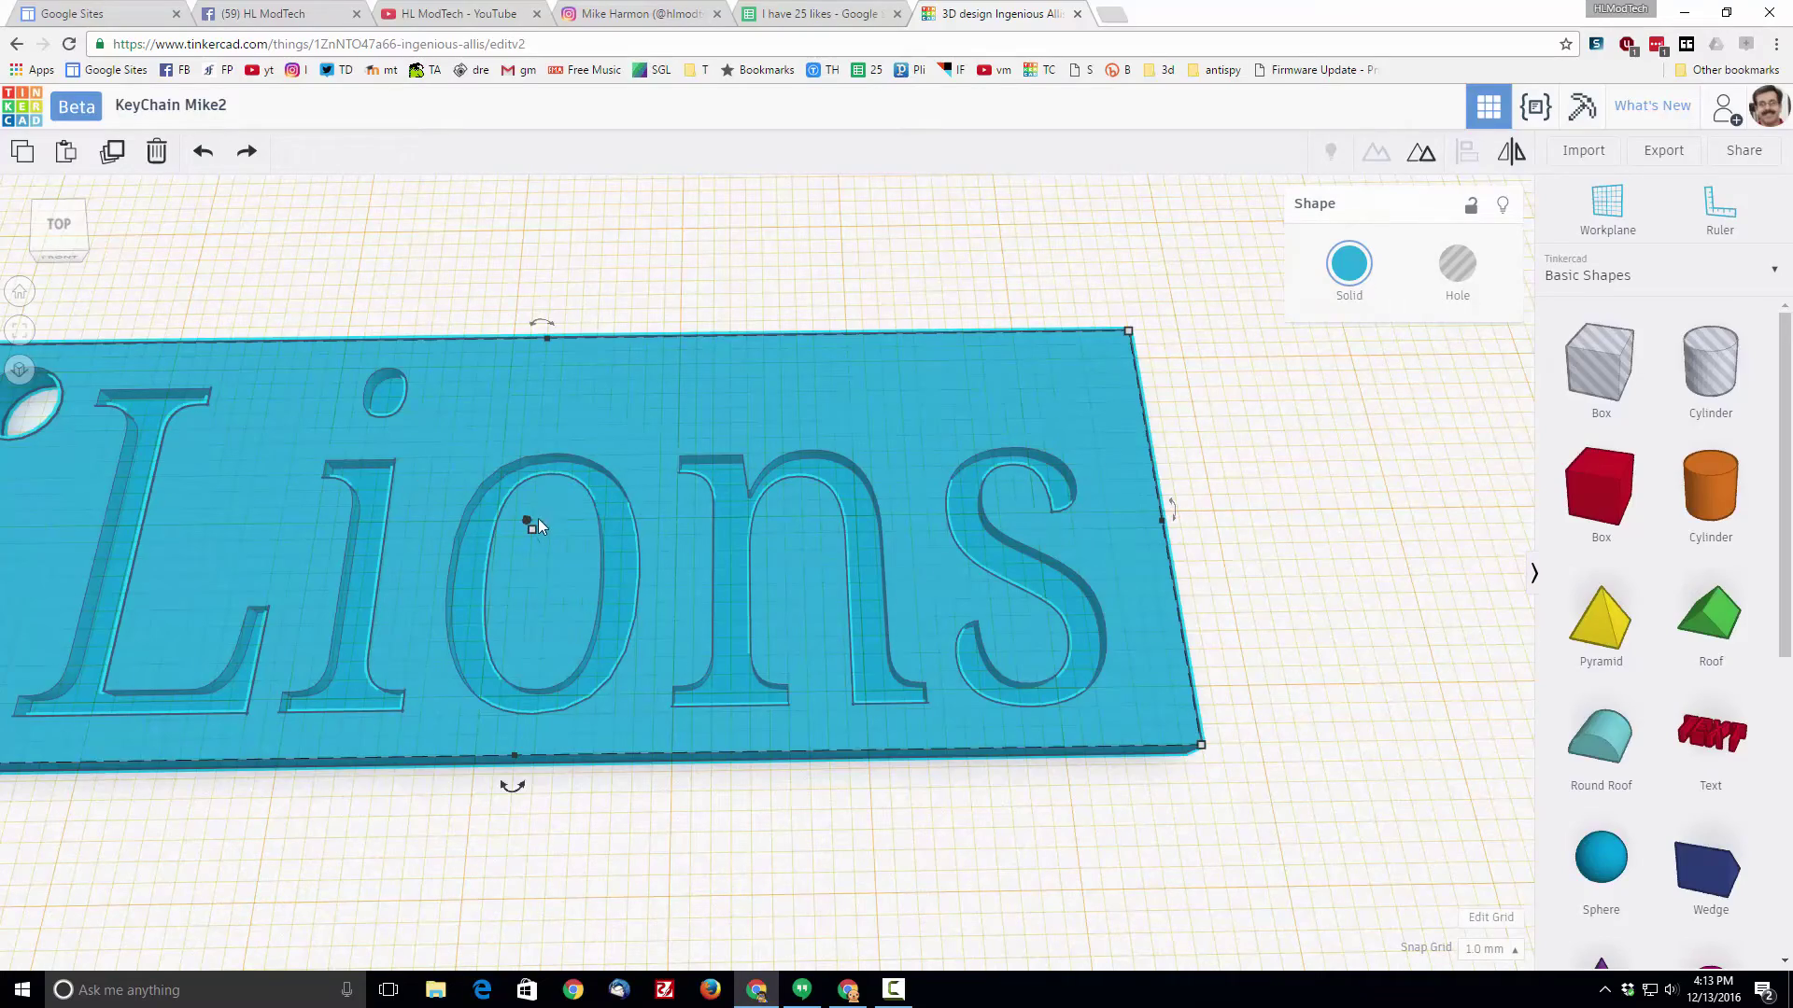
right_click_drag(568, 616, 566, 474)
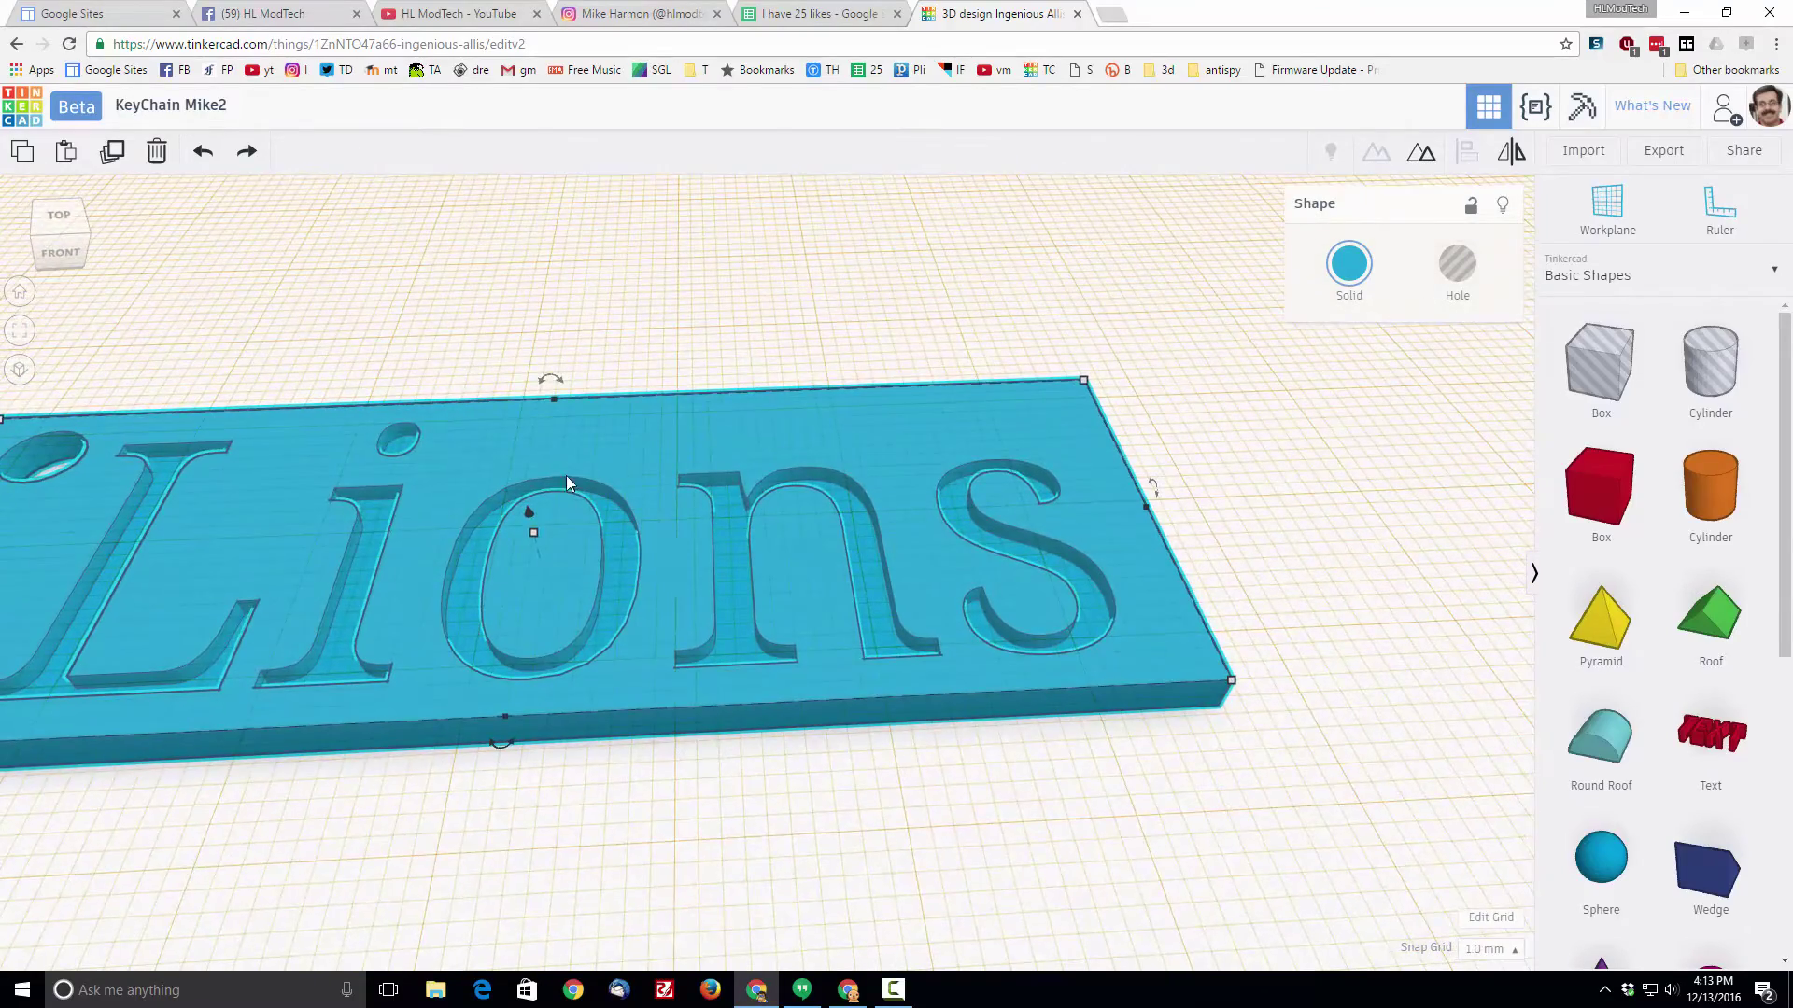
right_click_drag(527, 642, 622, 710)
scroll(575, 630, "down", 5)
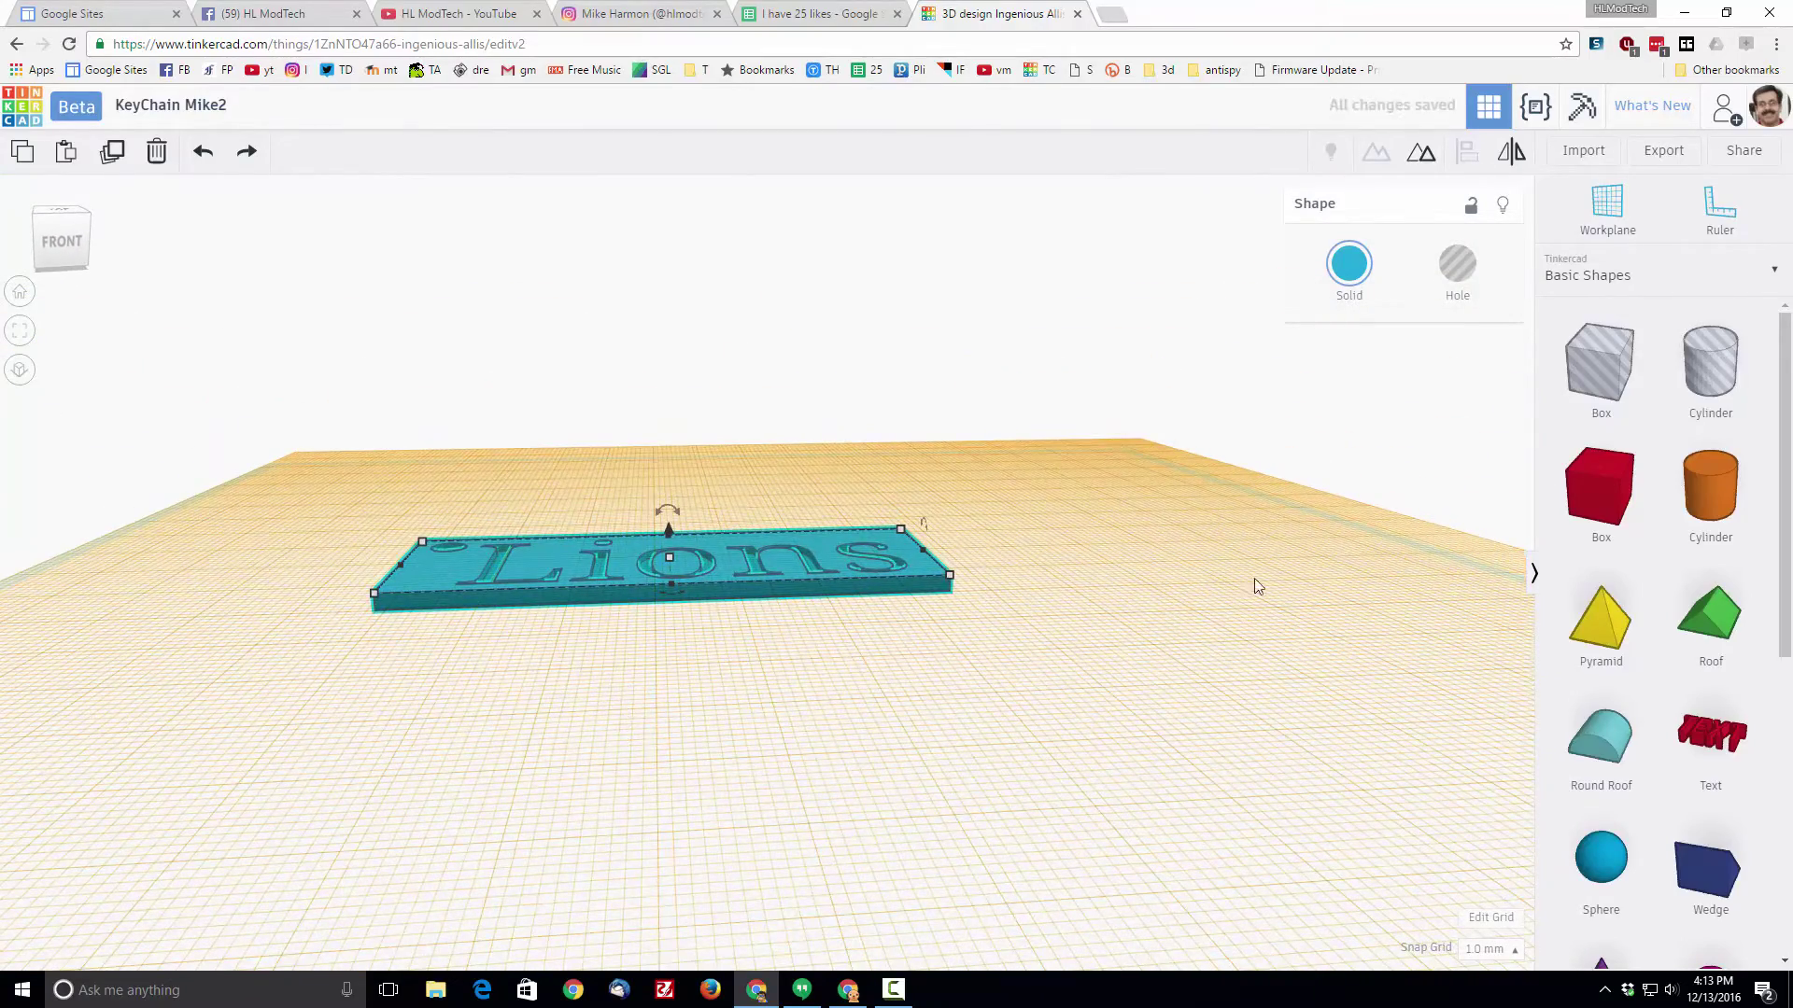
right_click_drag(1414, 575, 1111, 700)
scroll(1106, 653, "down", 3)
scroll(1090, 639, "up", 3)
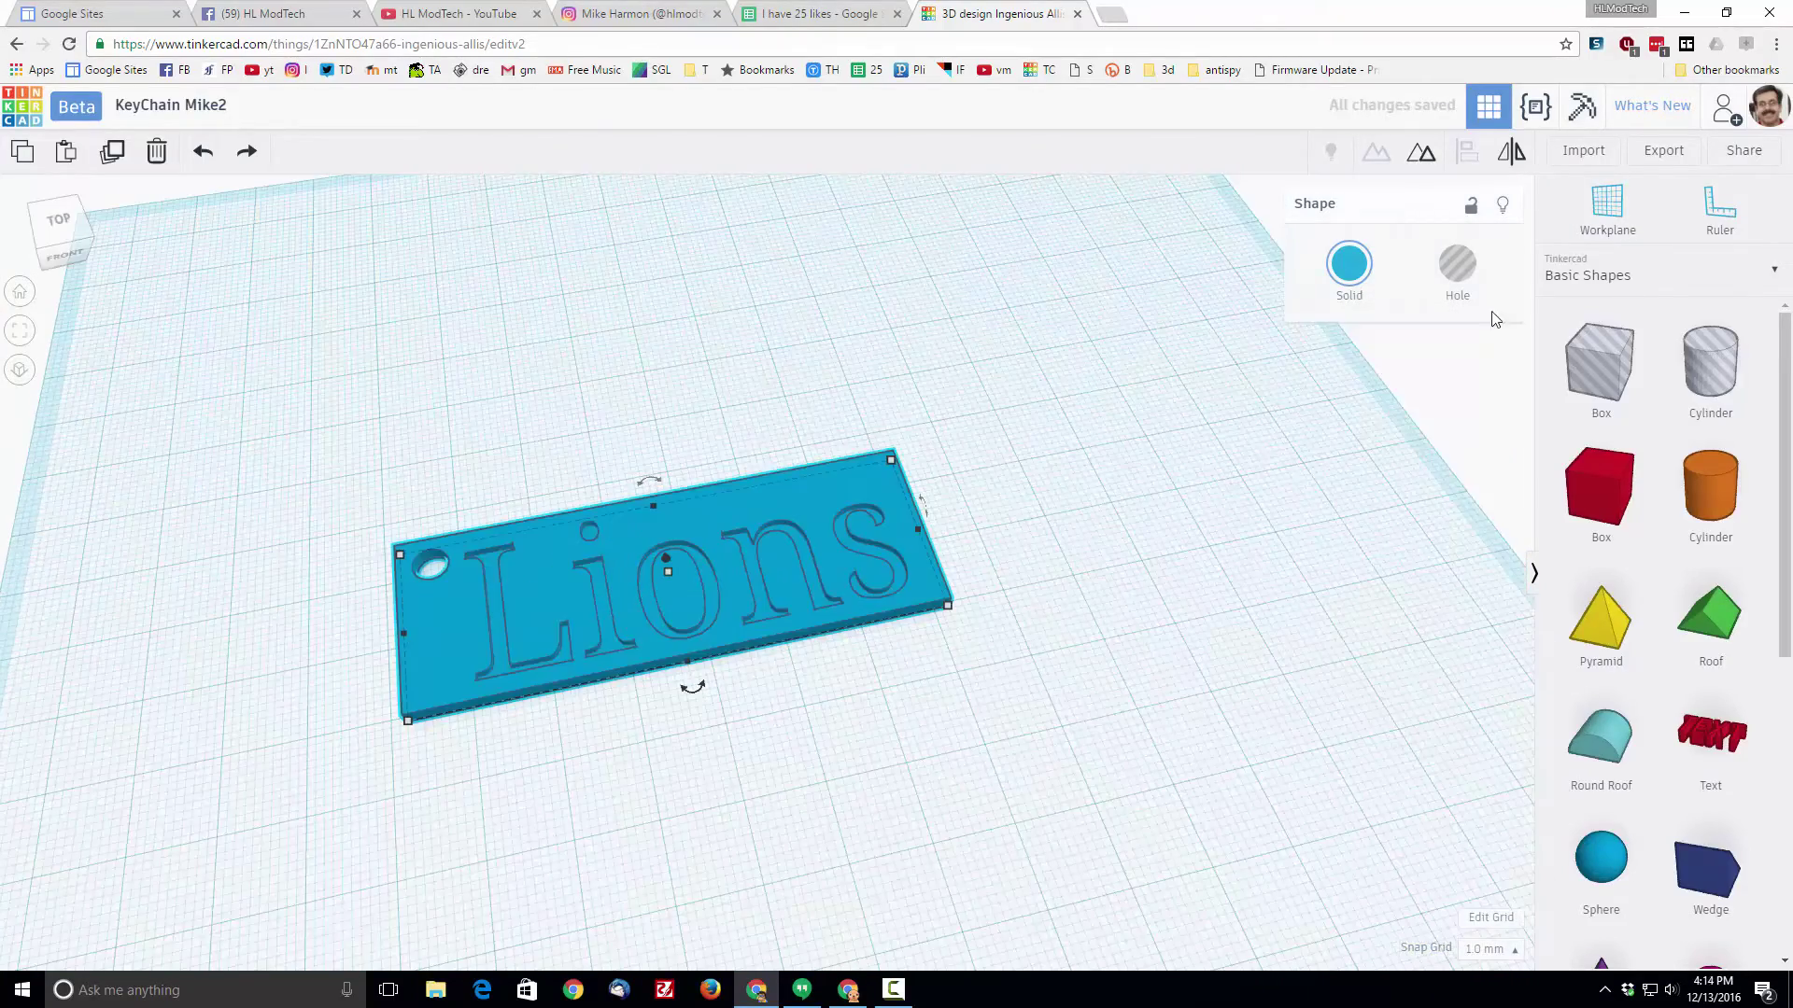
Export the keychain as a .STL file saved in the Downloads folder
left_click(1664, 150)
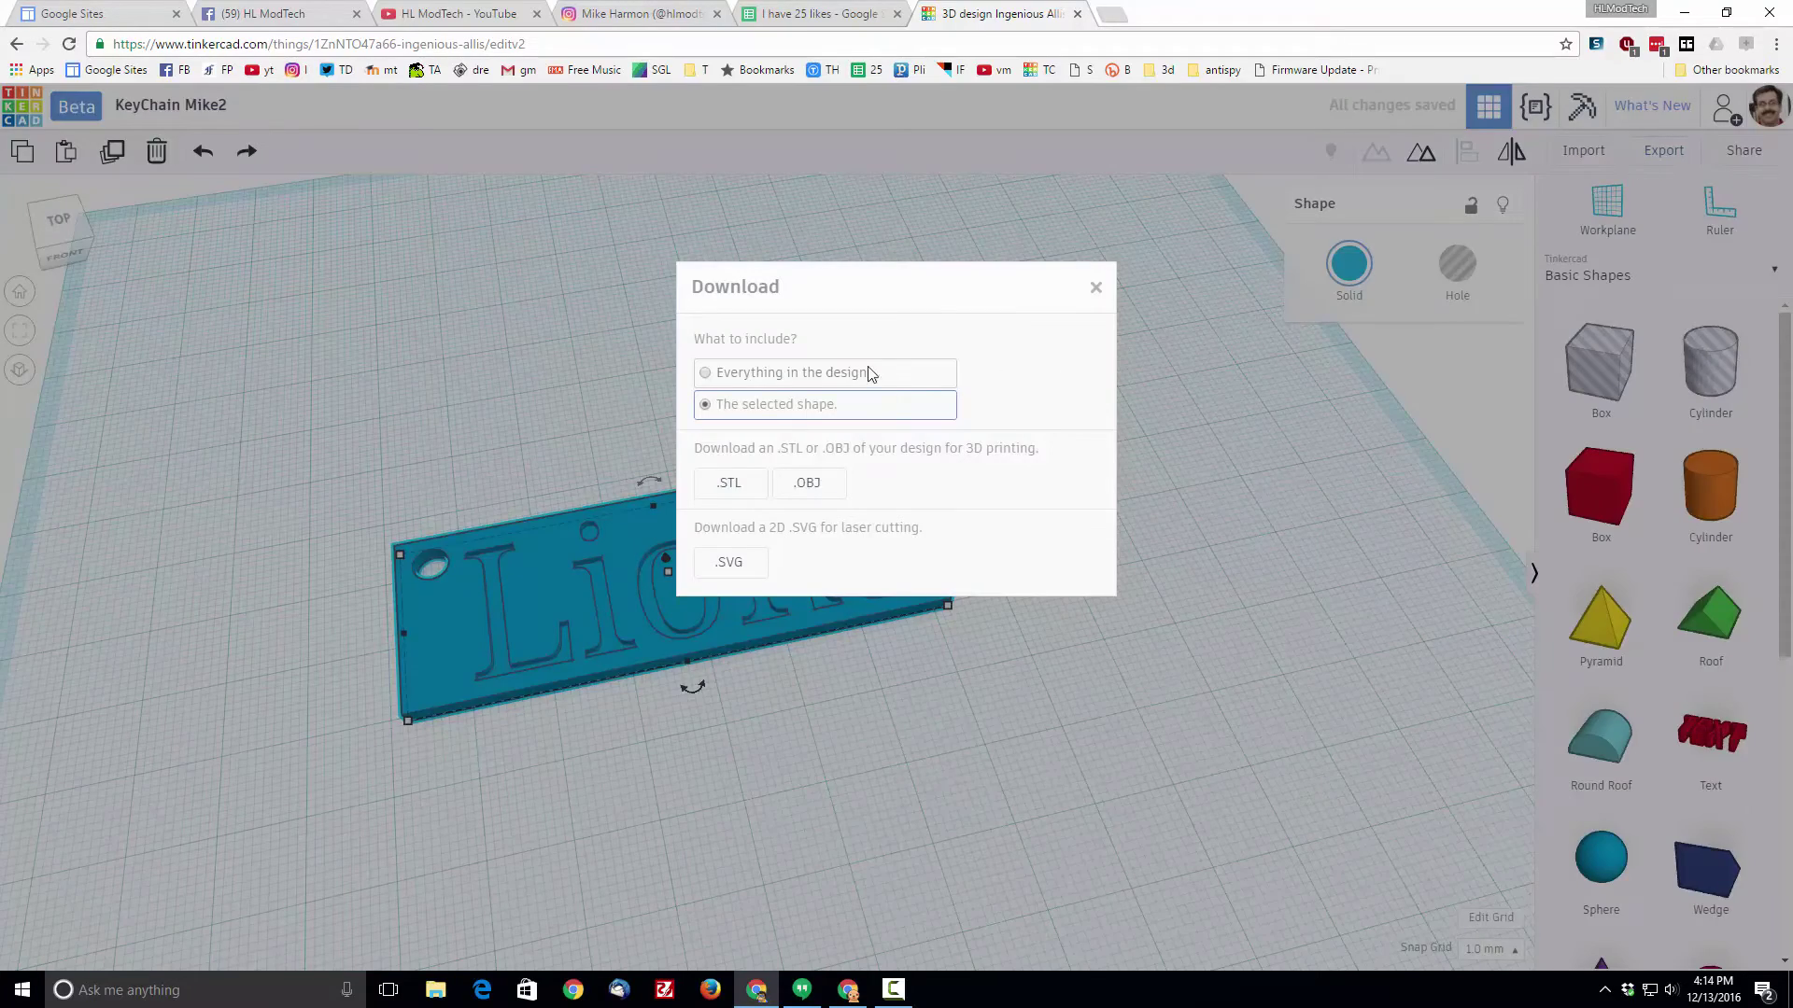
left_click(744, 484)
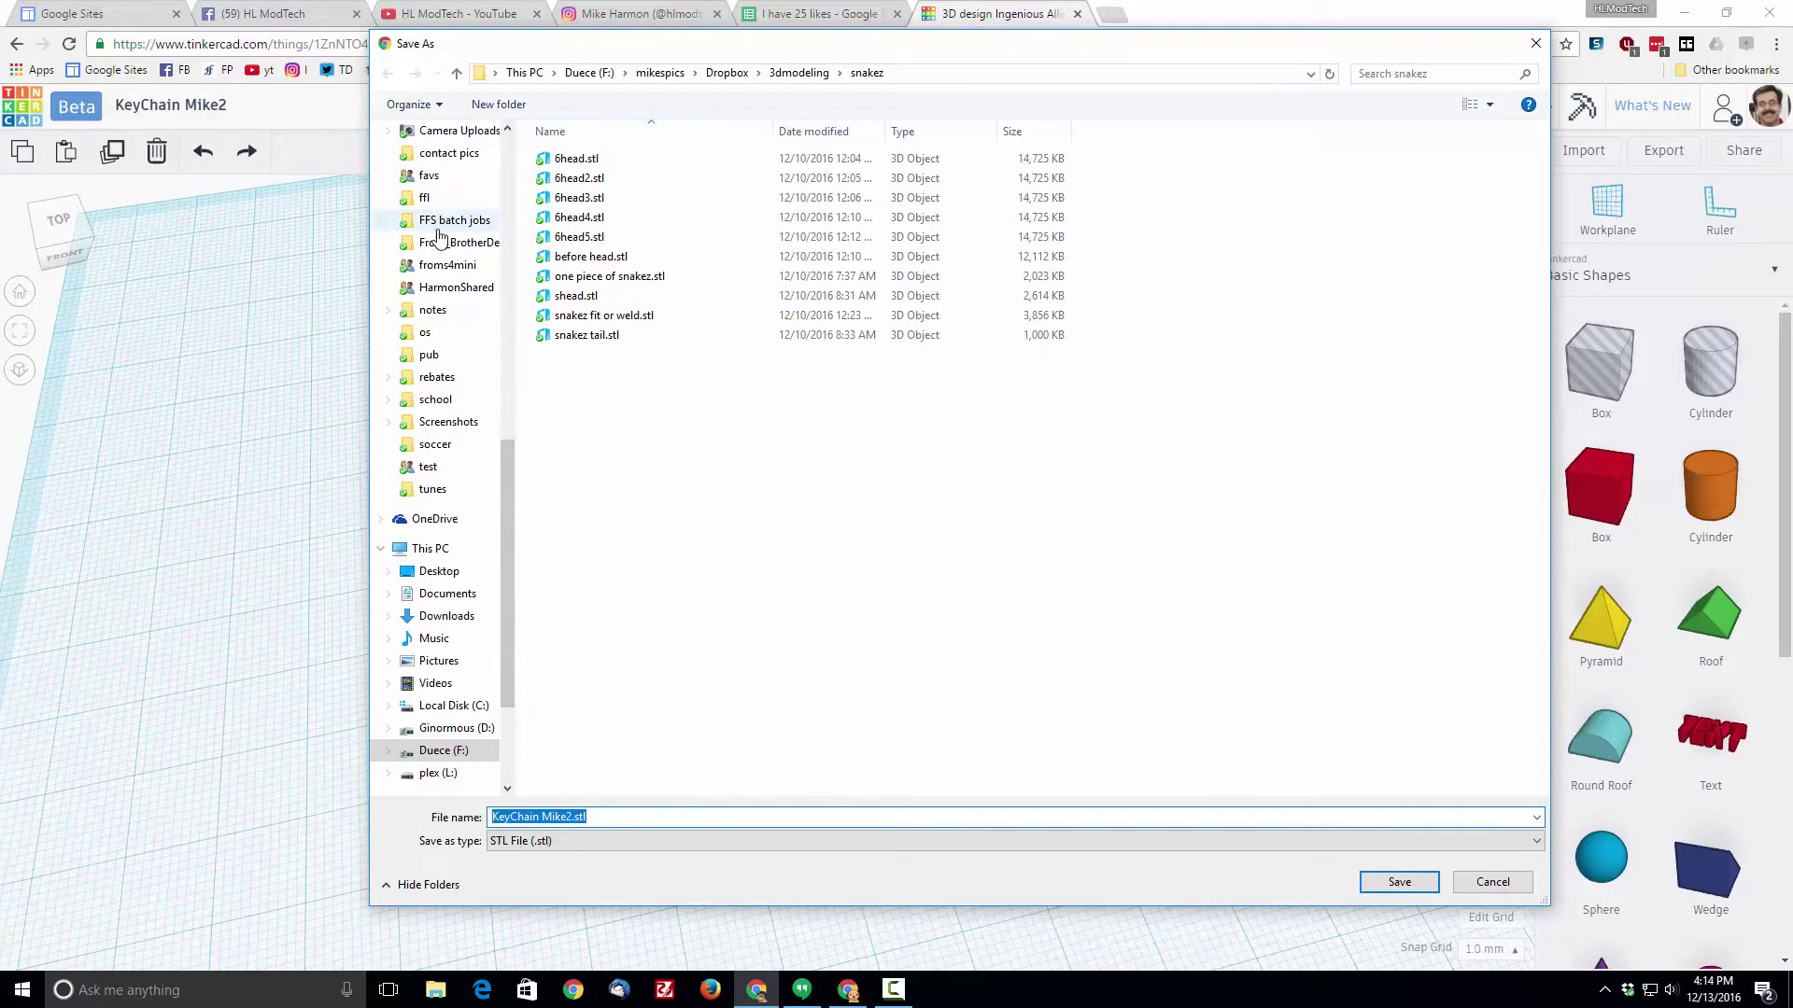
scroll(507, 195, "up", 10)
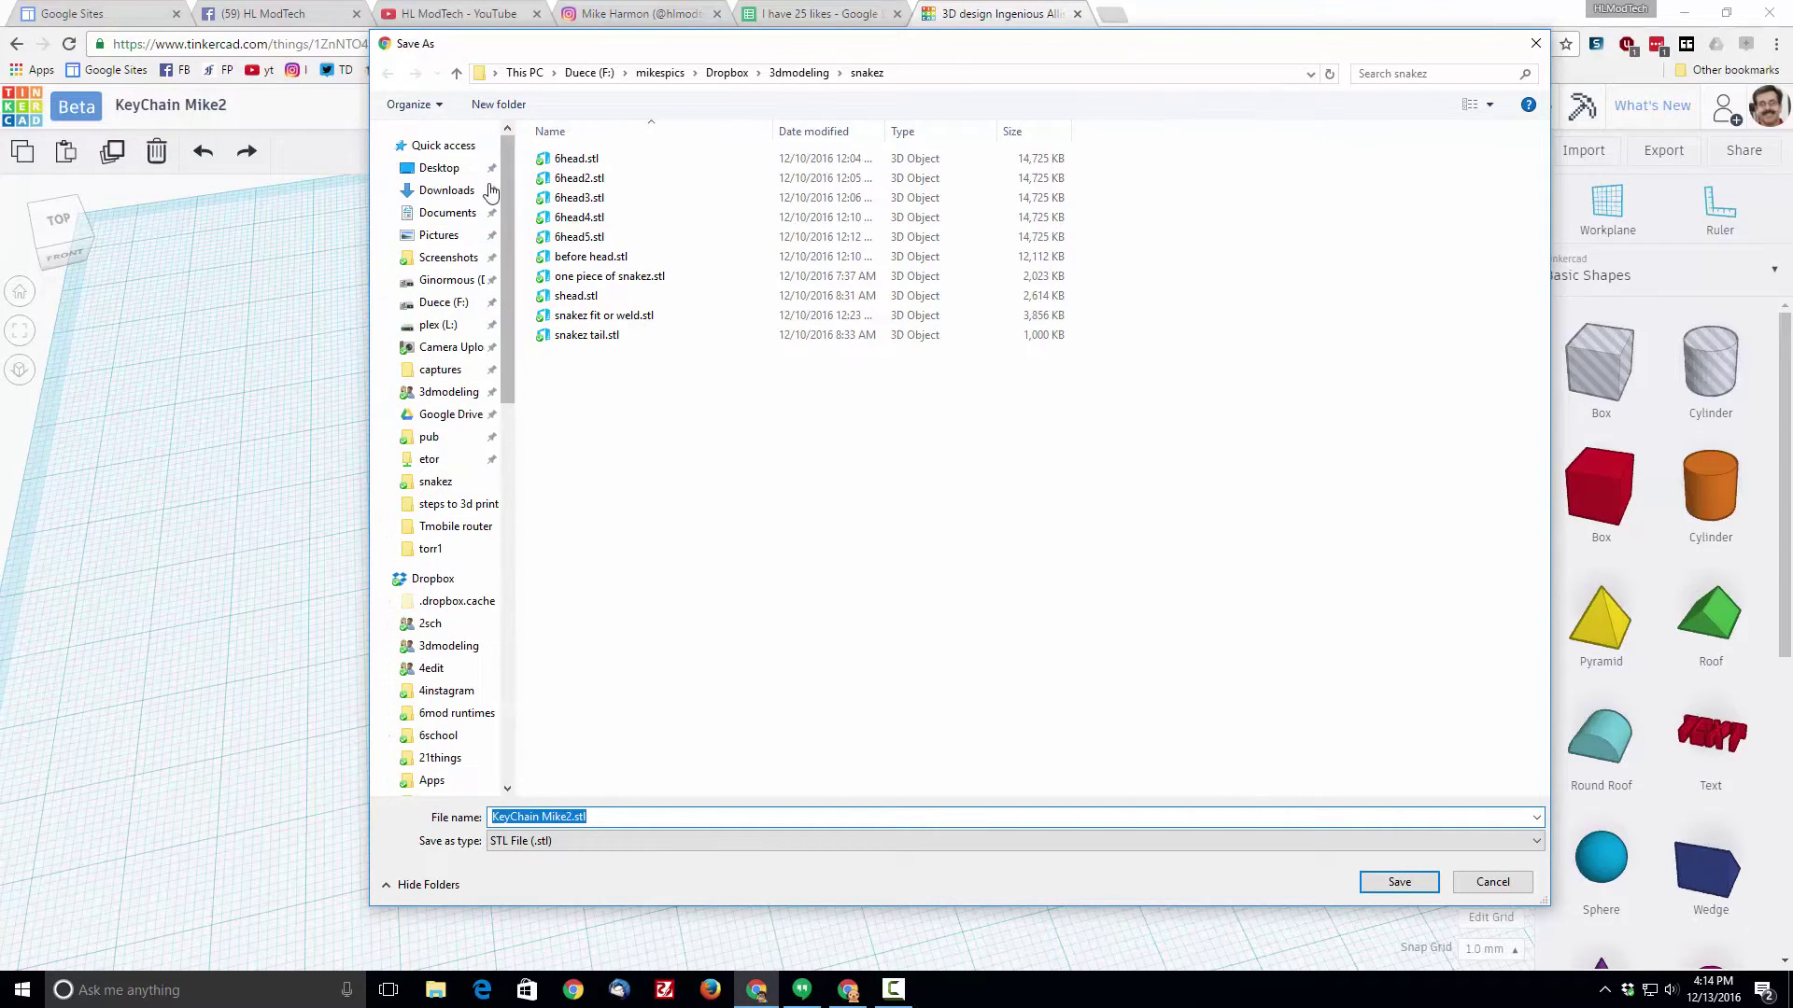
left_click(446, 190)
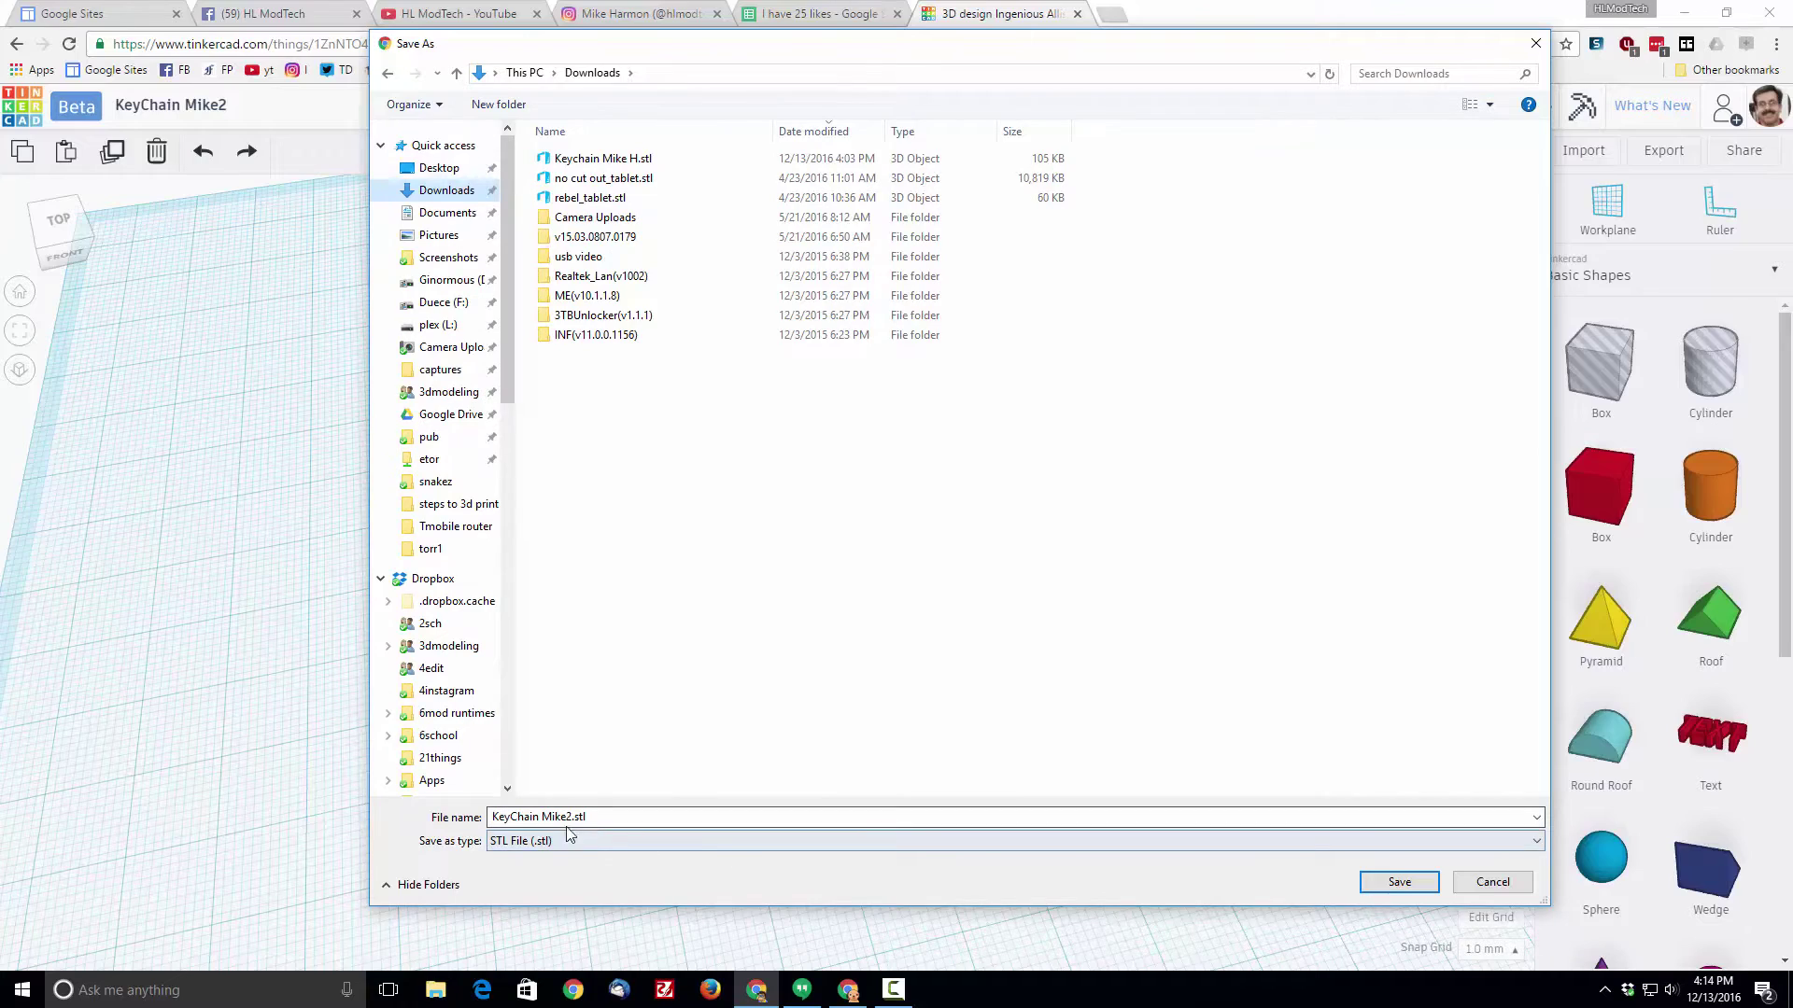
left_click(1398, 882)
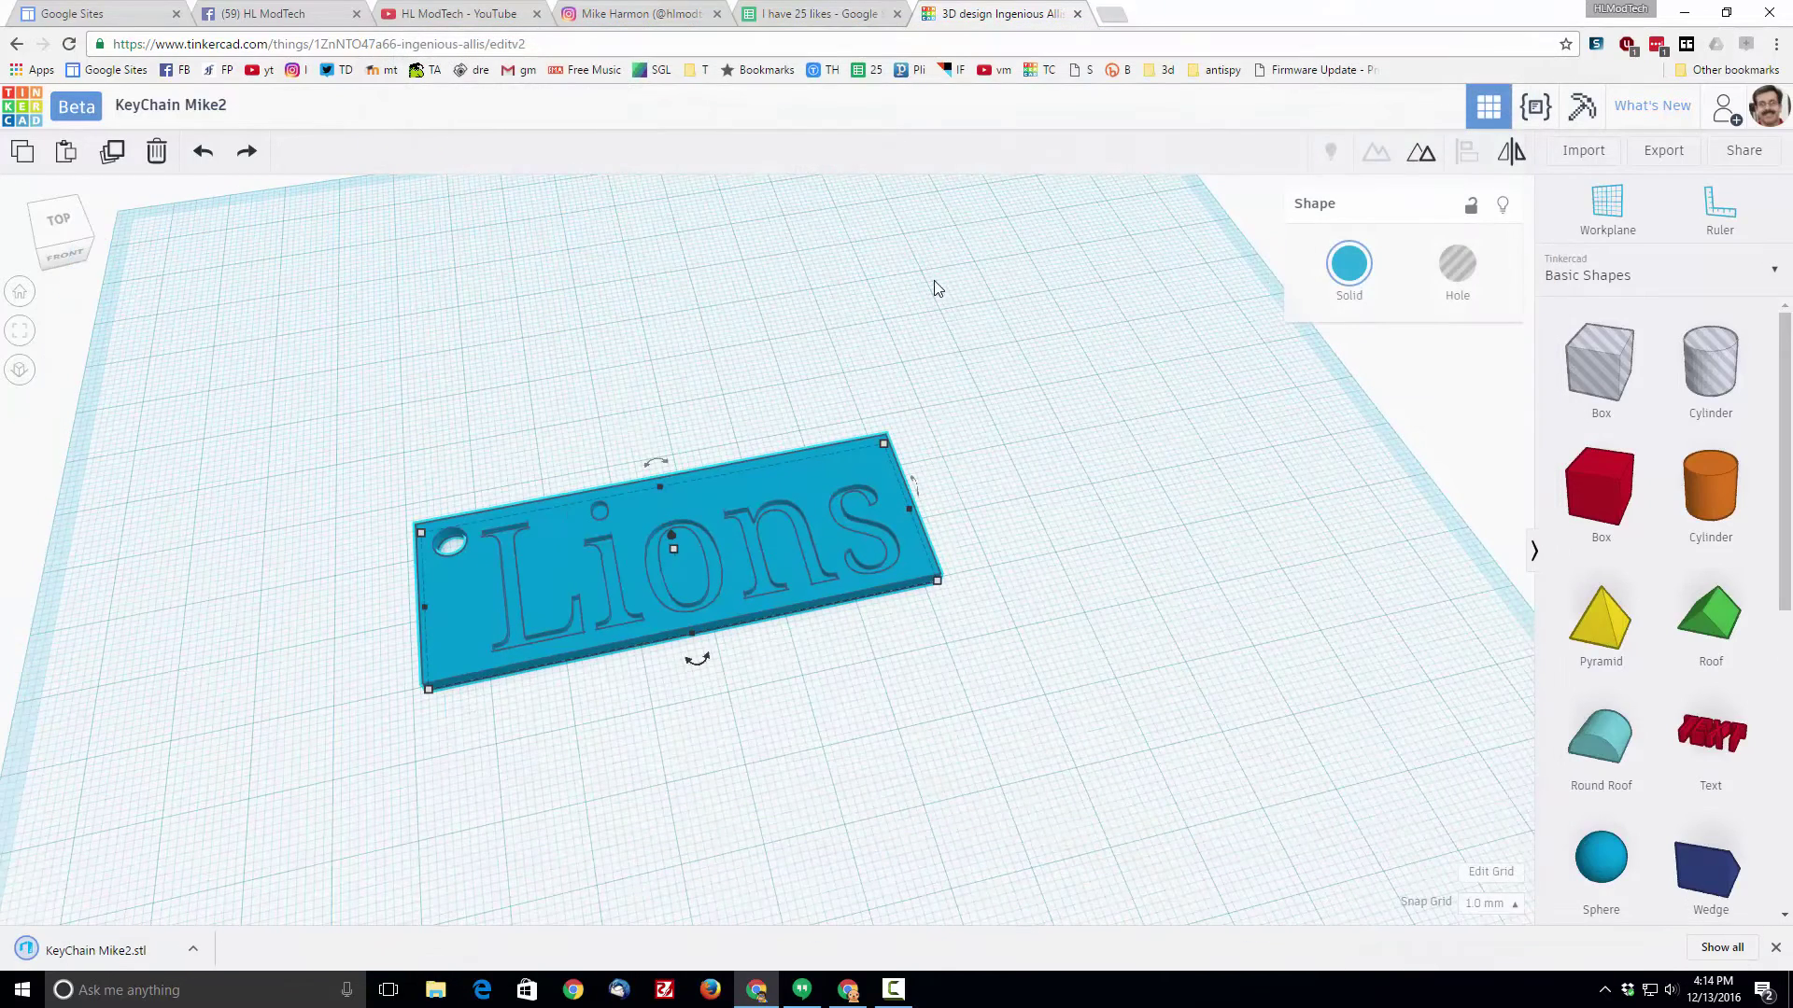
Upload the exported KeyChain .stl file from Downloads into My Drive
left_click(1110, 16)
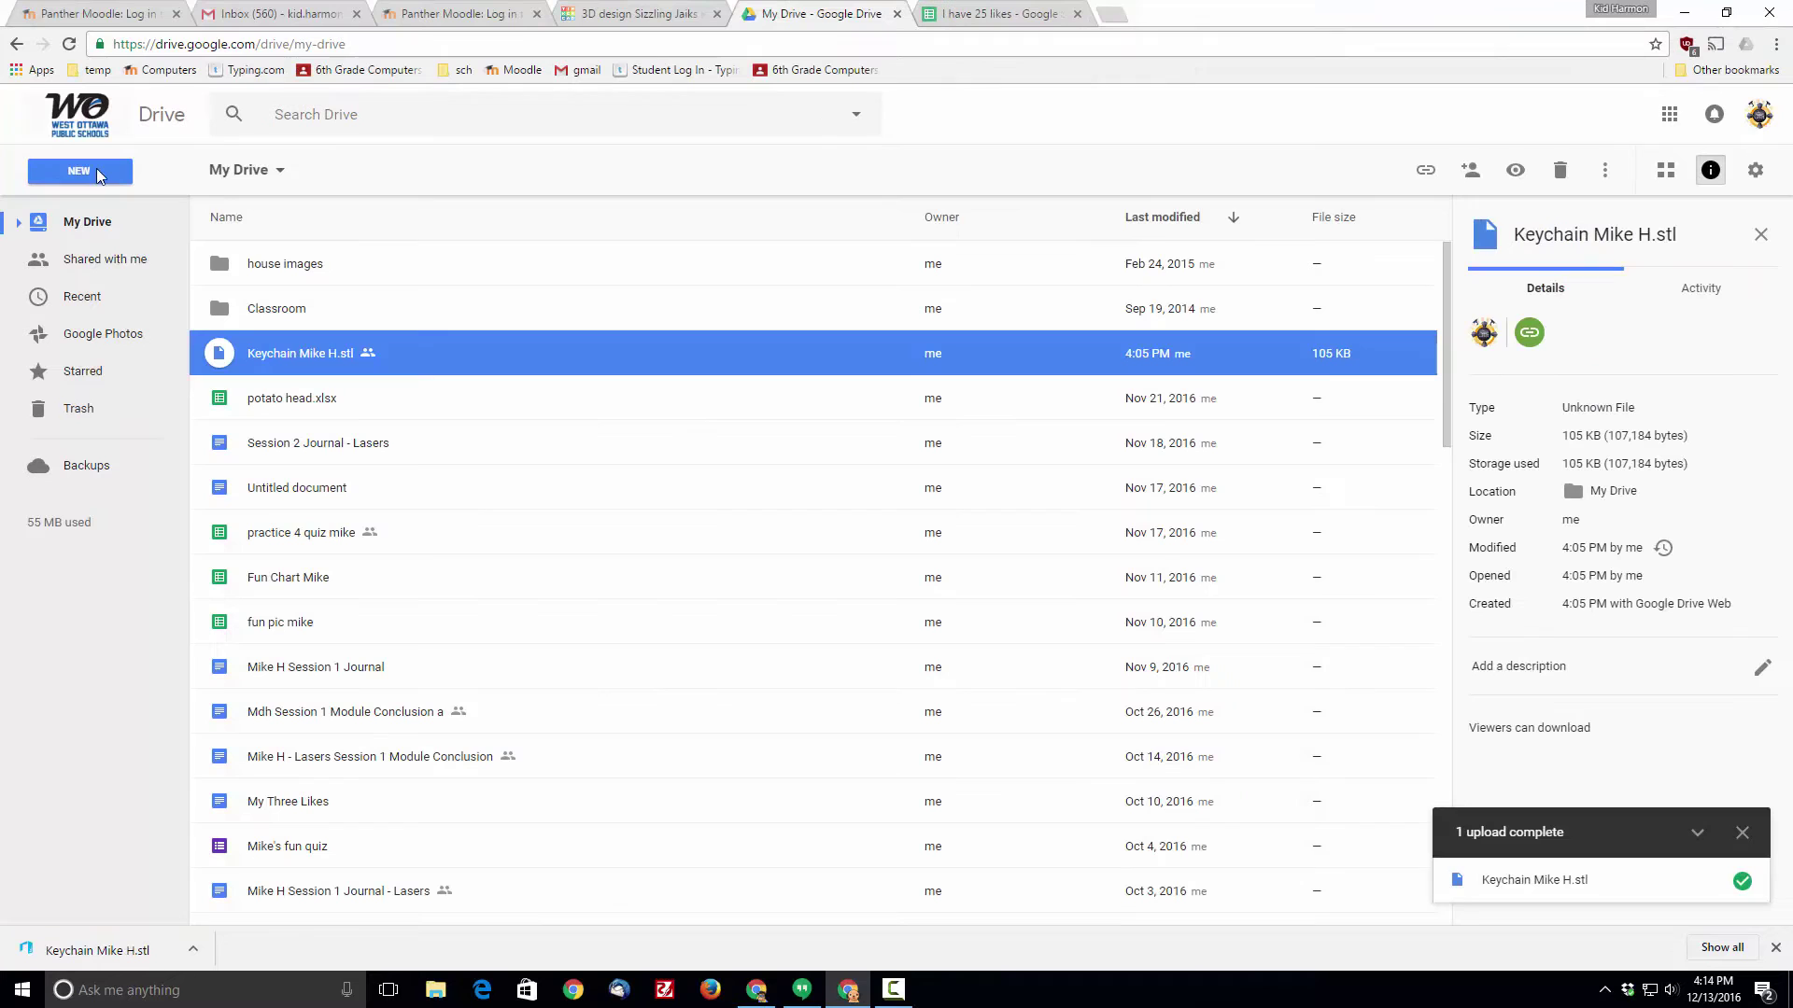
left_click(81, 174)
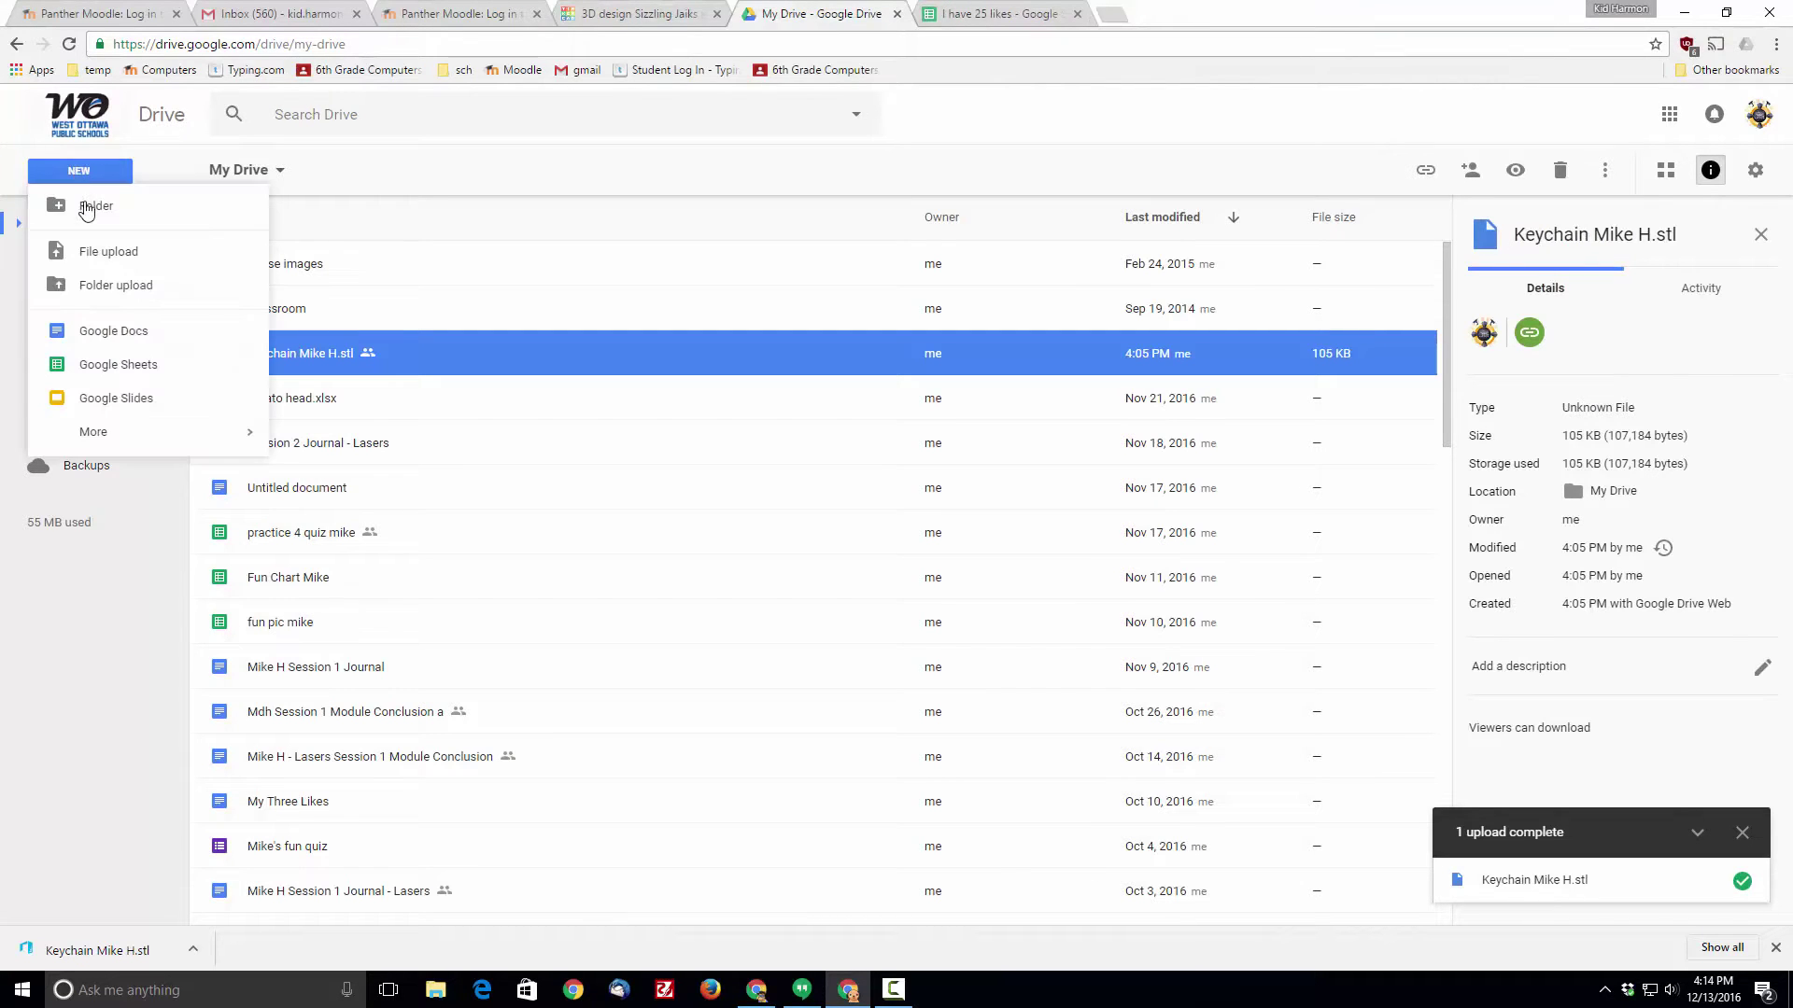
left_click(104, 254)
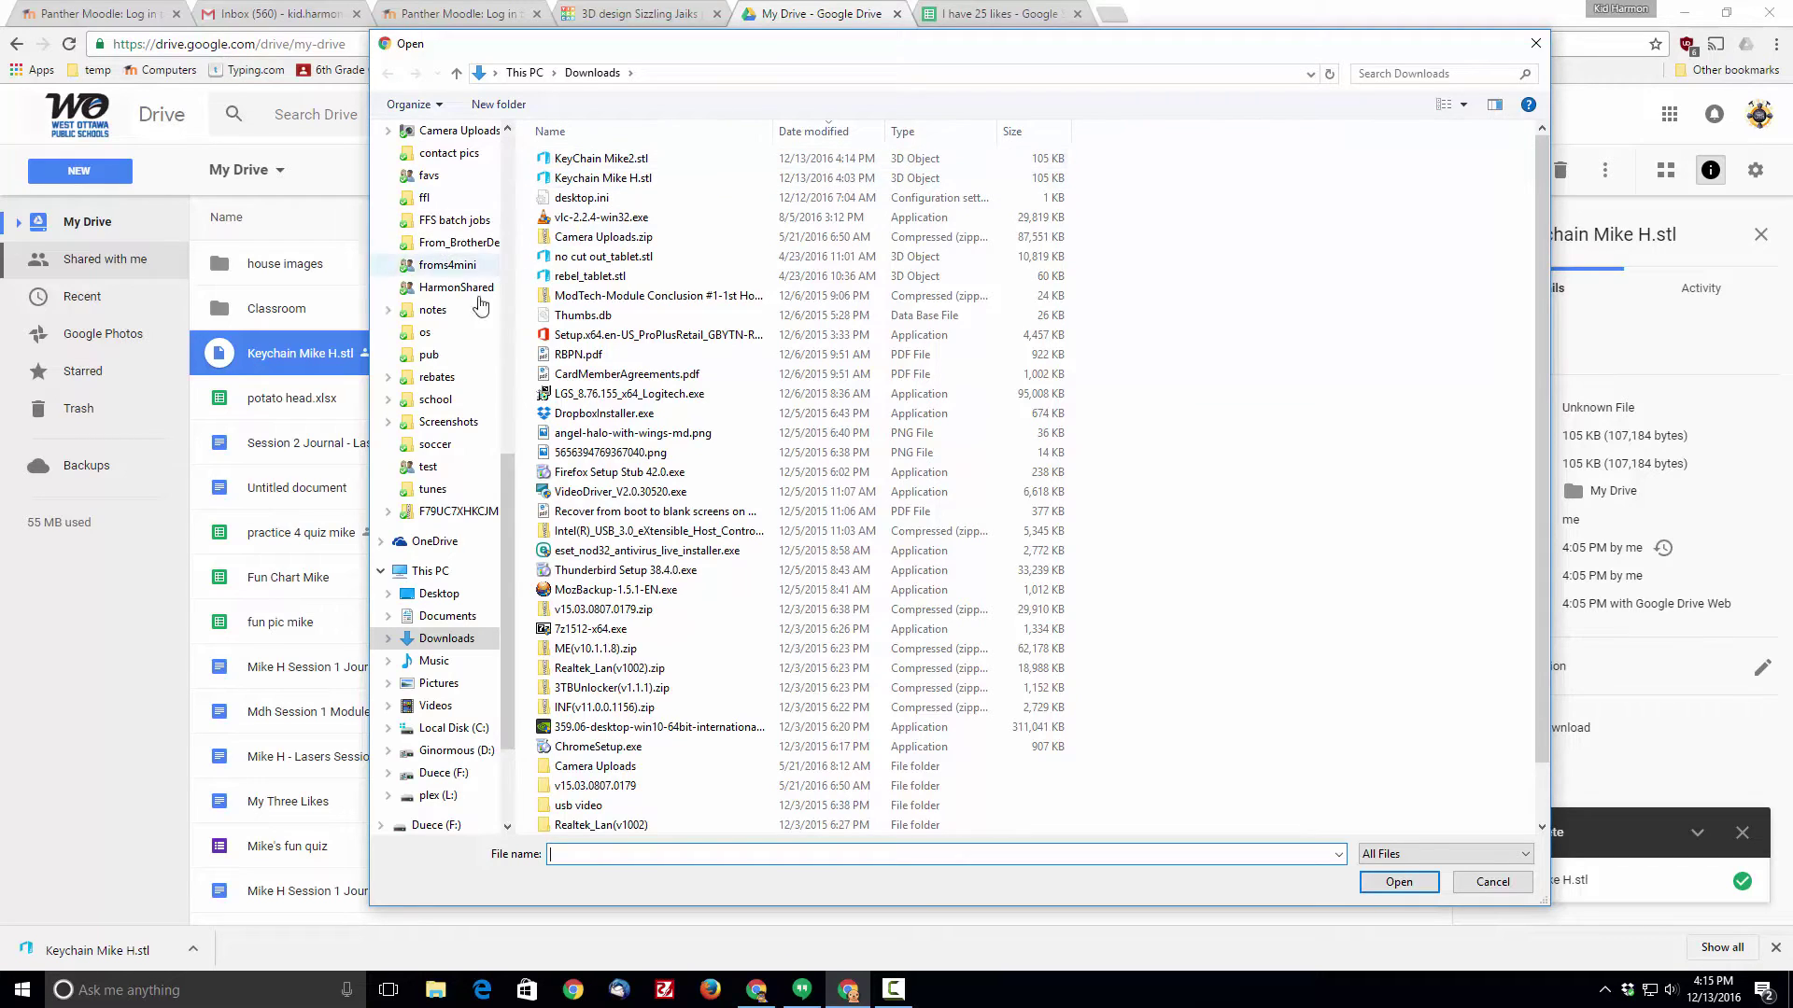
left_click_drag(507, 467, 500, 151)
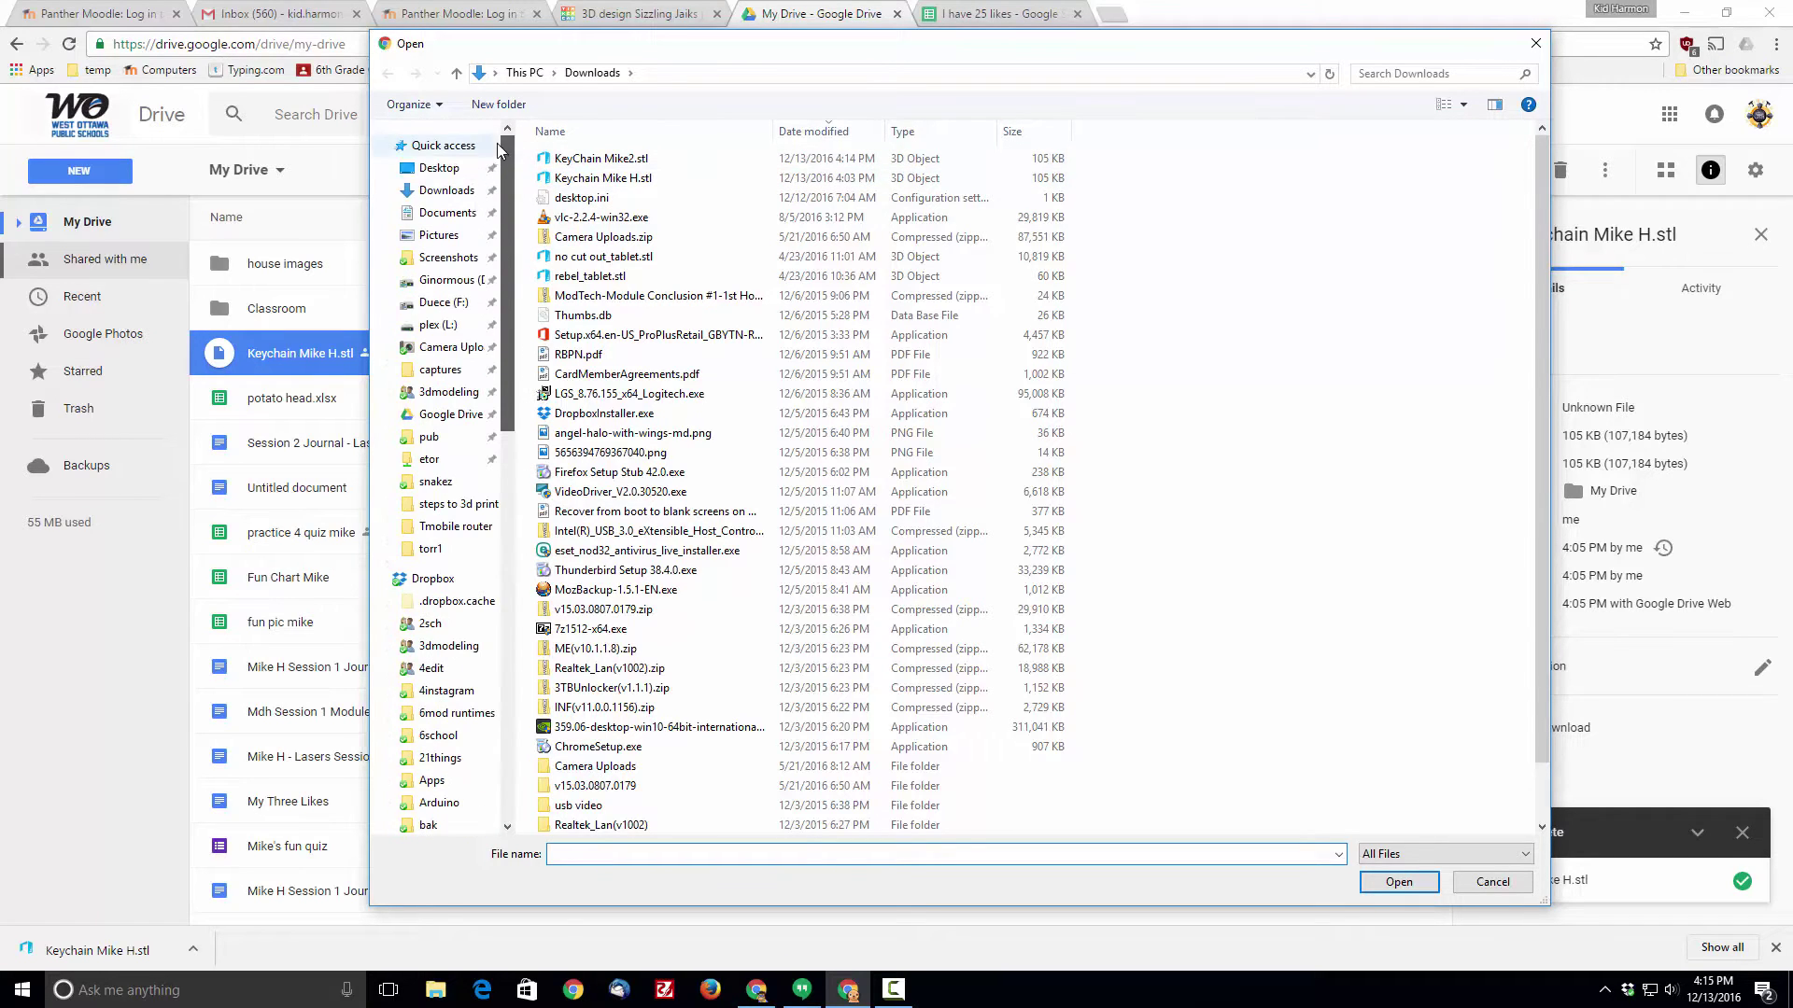
left_click(610, 161)
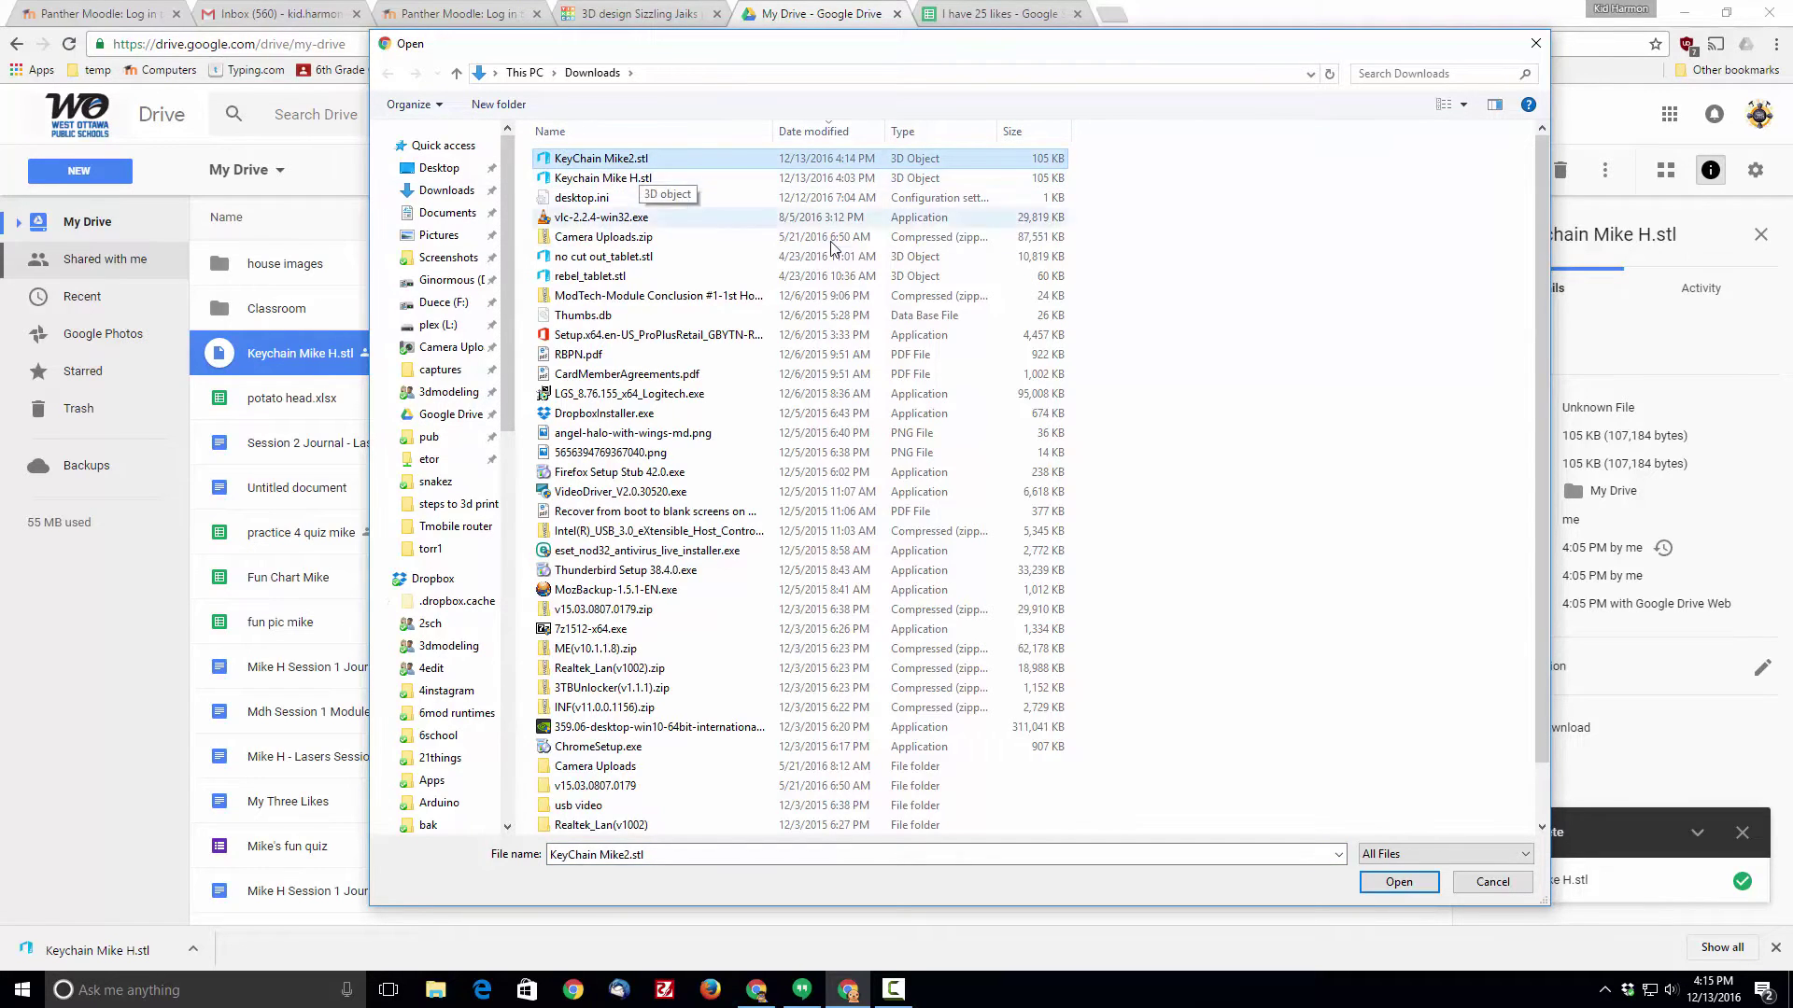
left_click(1401, 883)
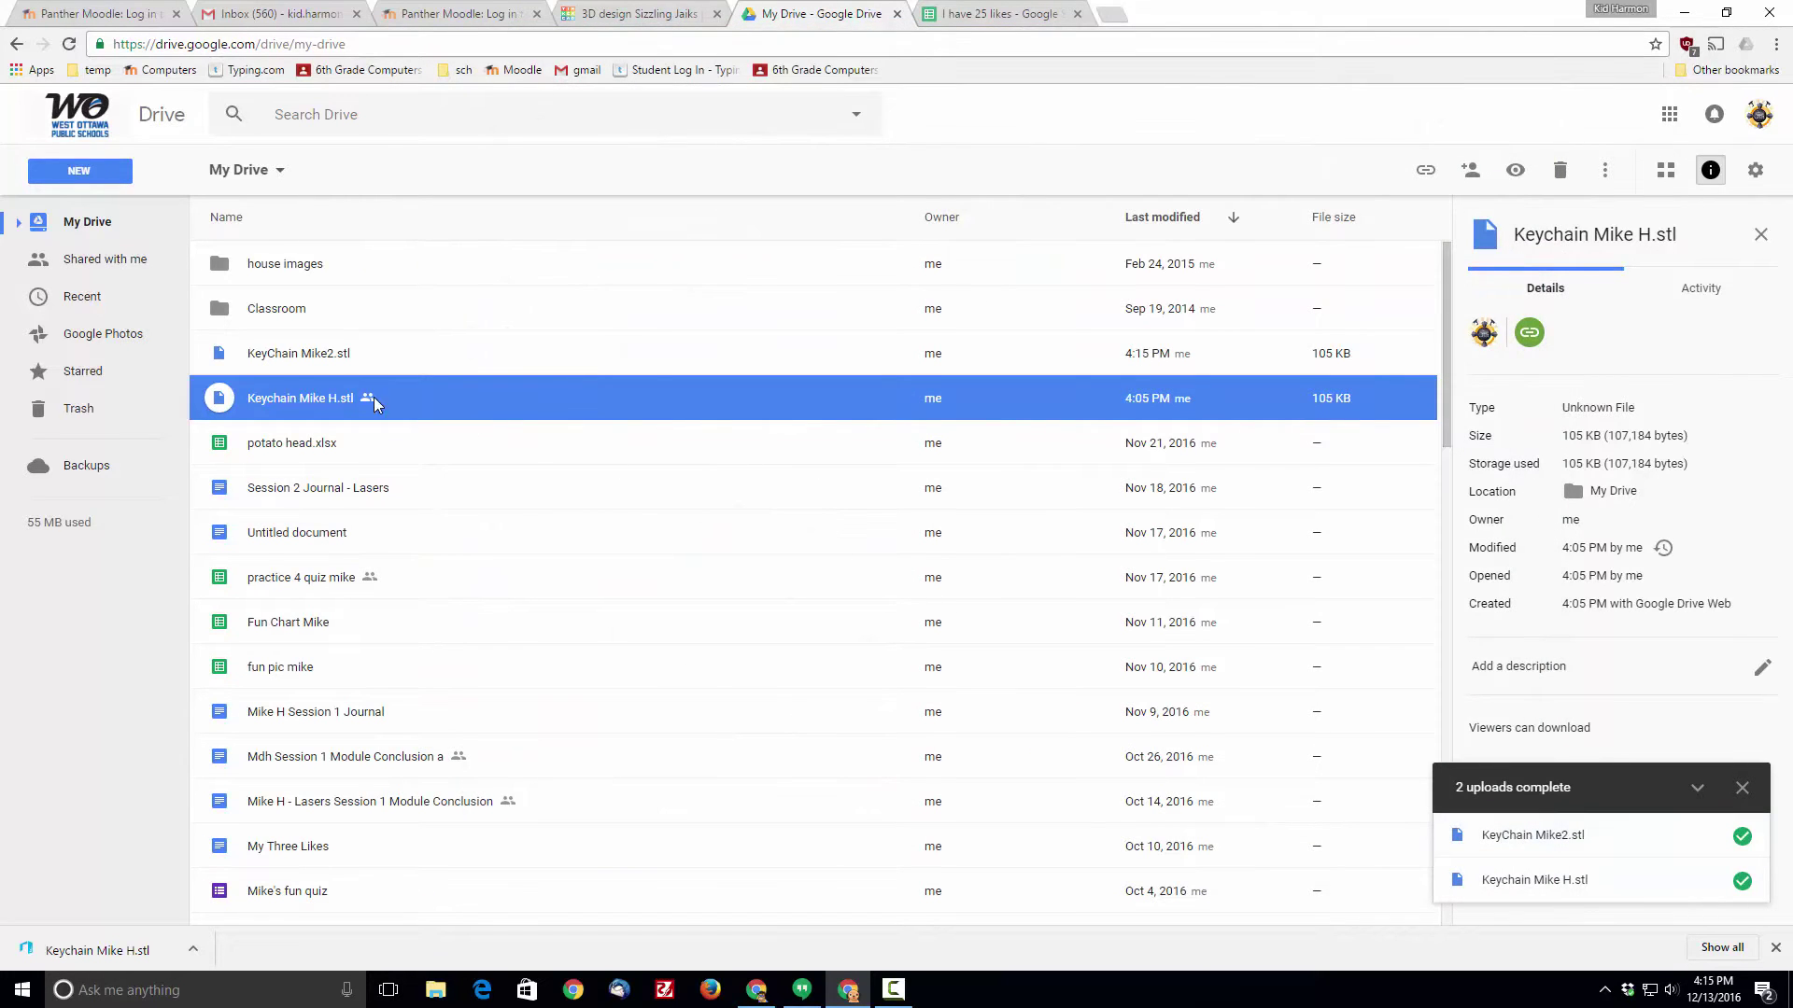
Open the sharing settings for the KeyChain .stl file and turn on link sharing
left_click(448, 350)
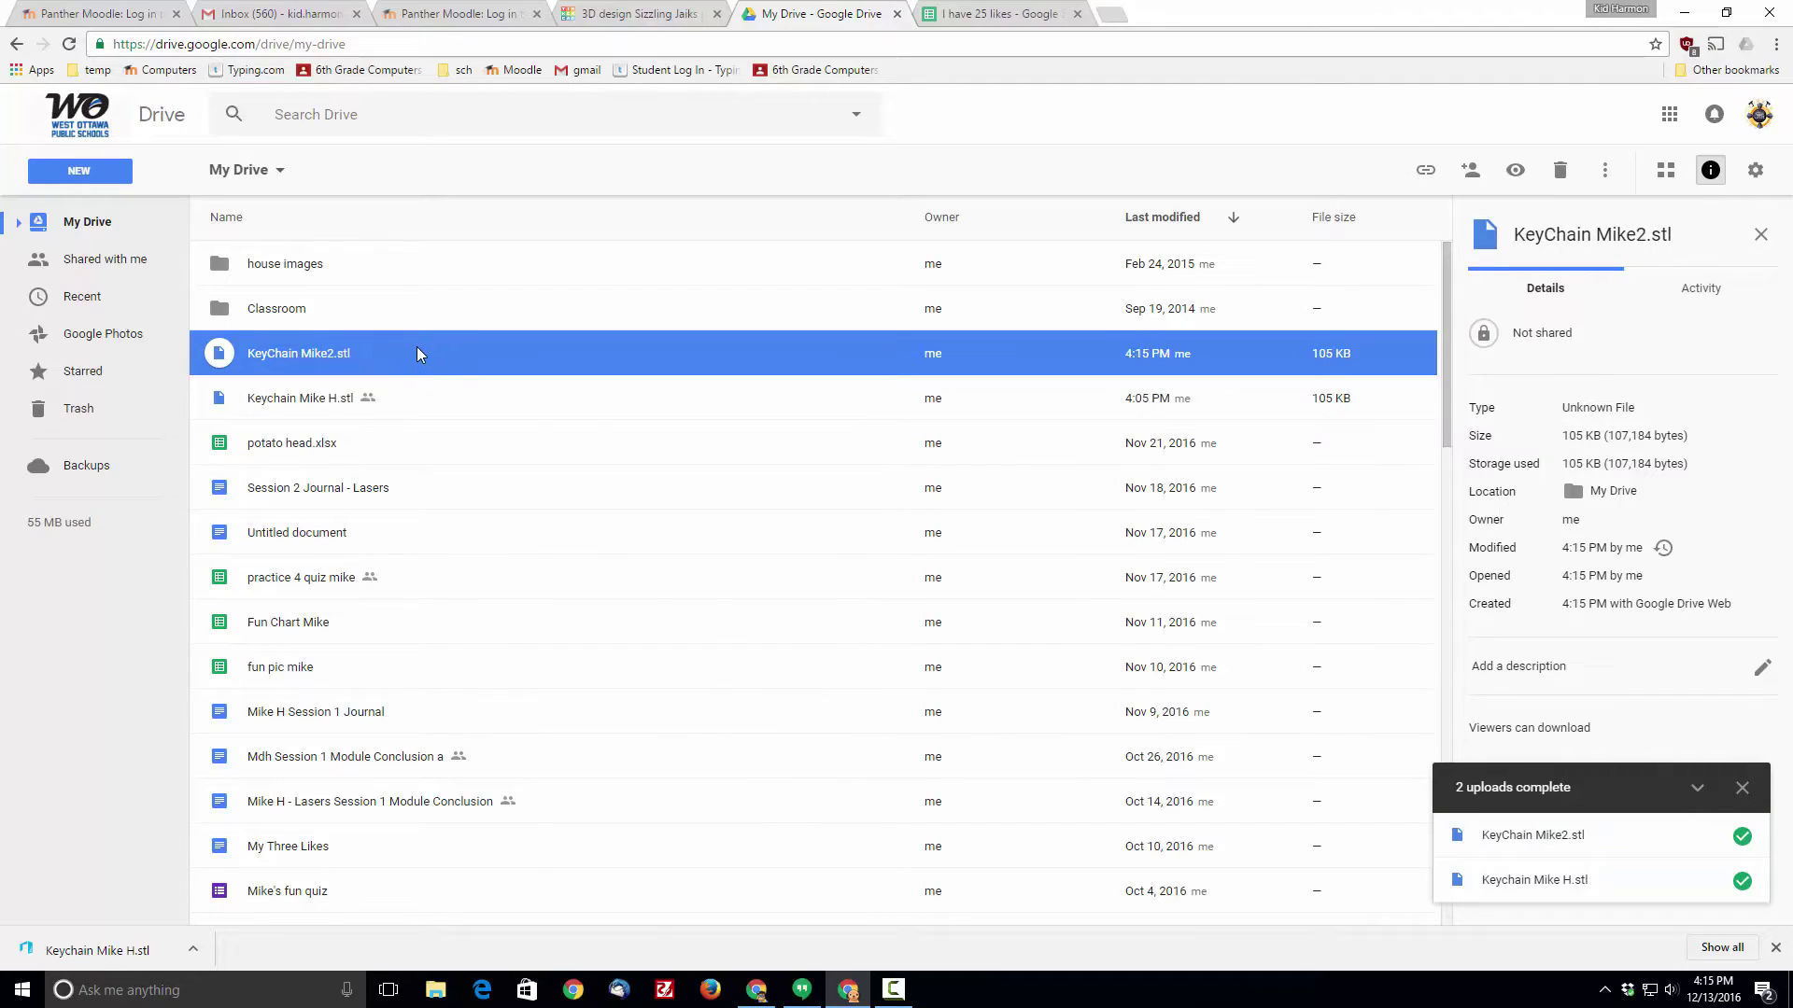
right_click(419, 353)
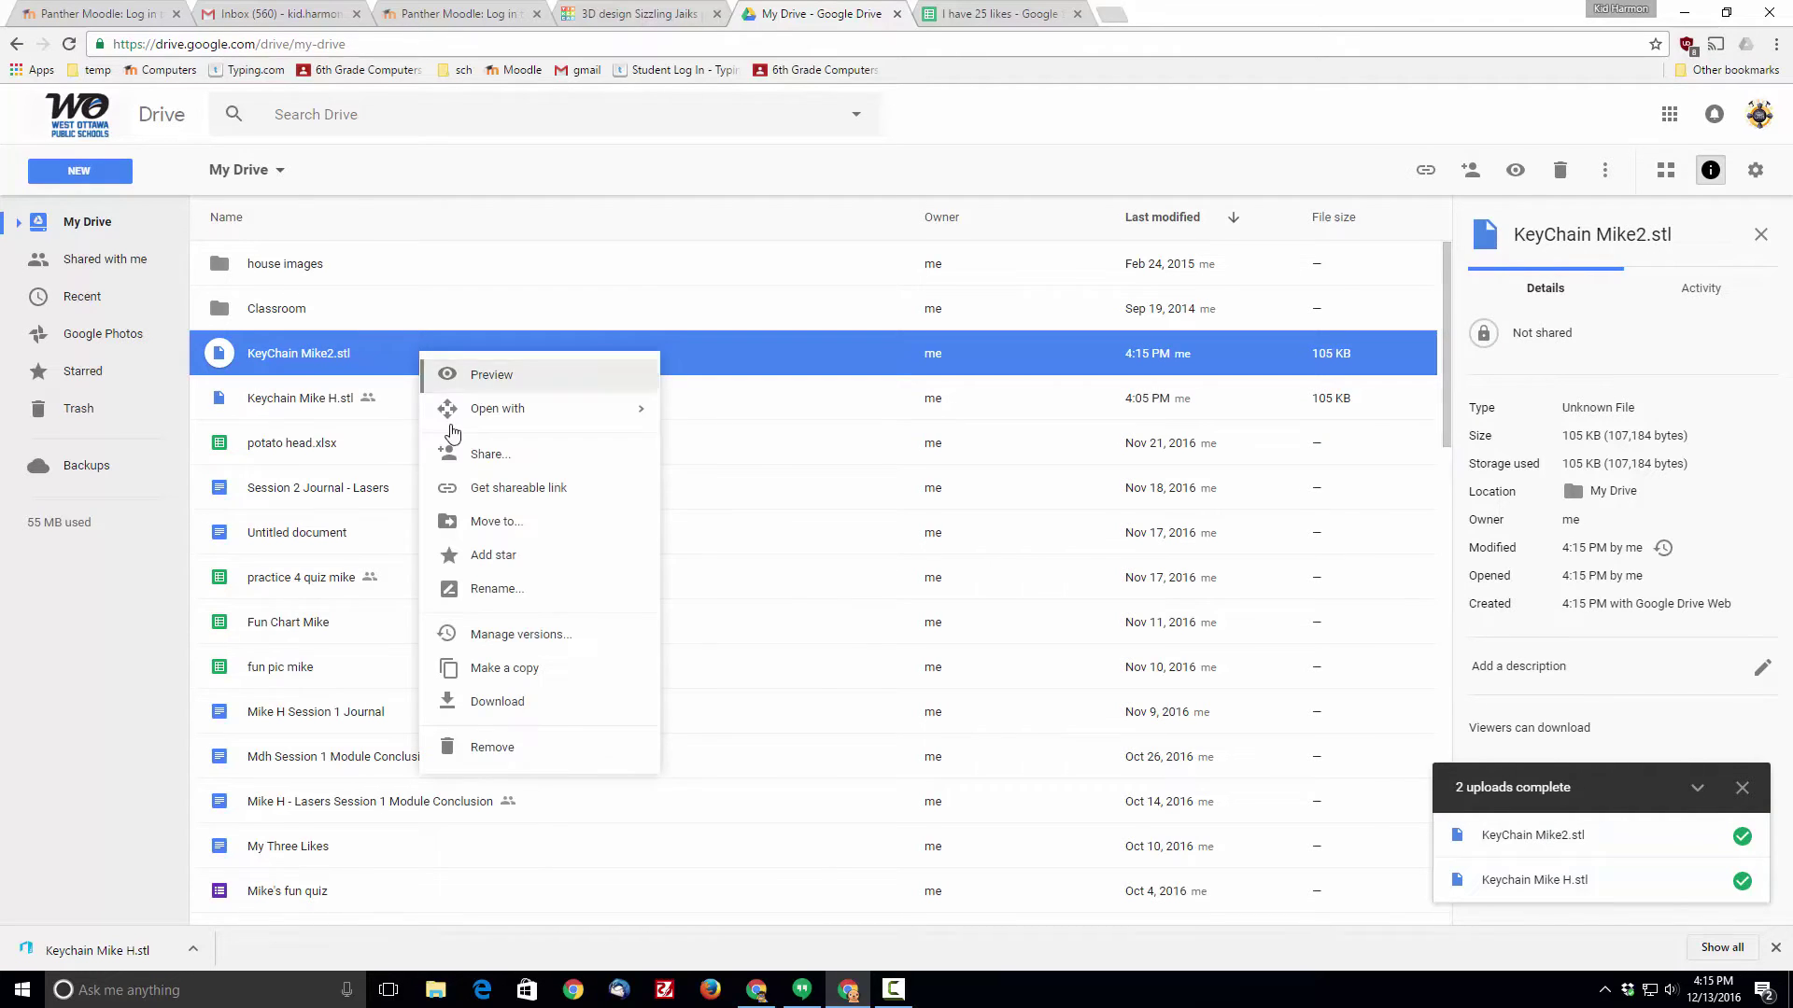
left_click(478, 455)
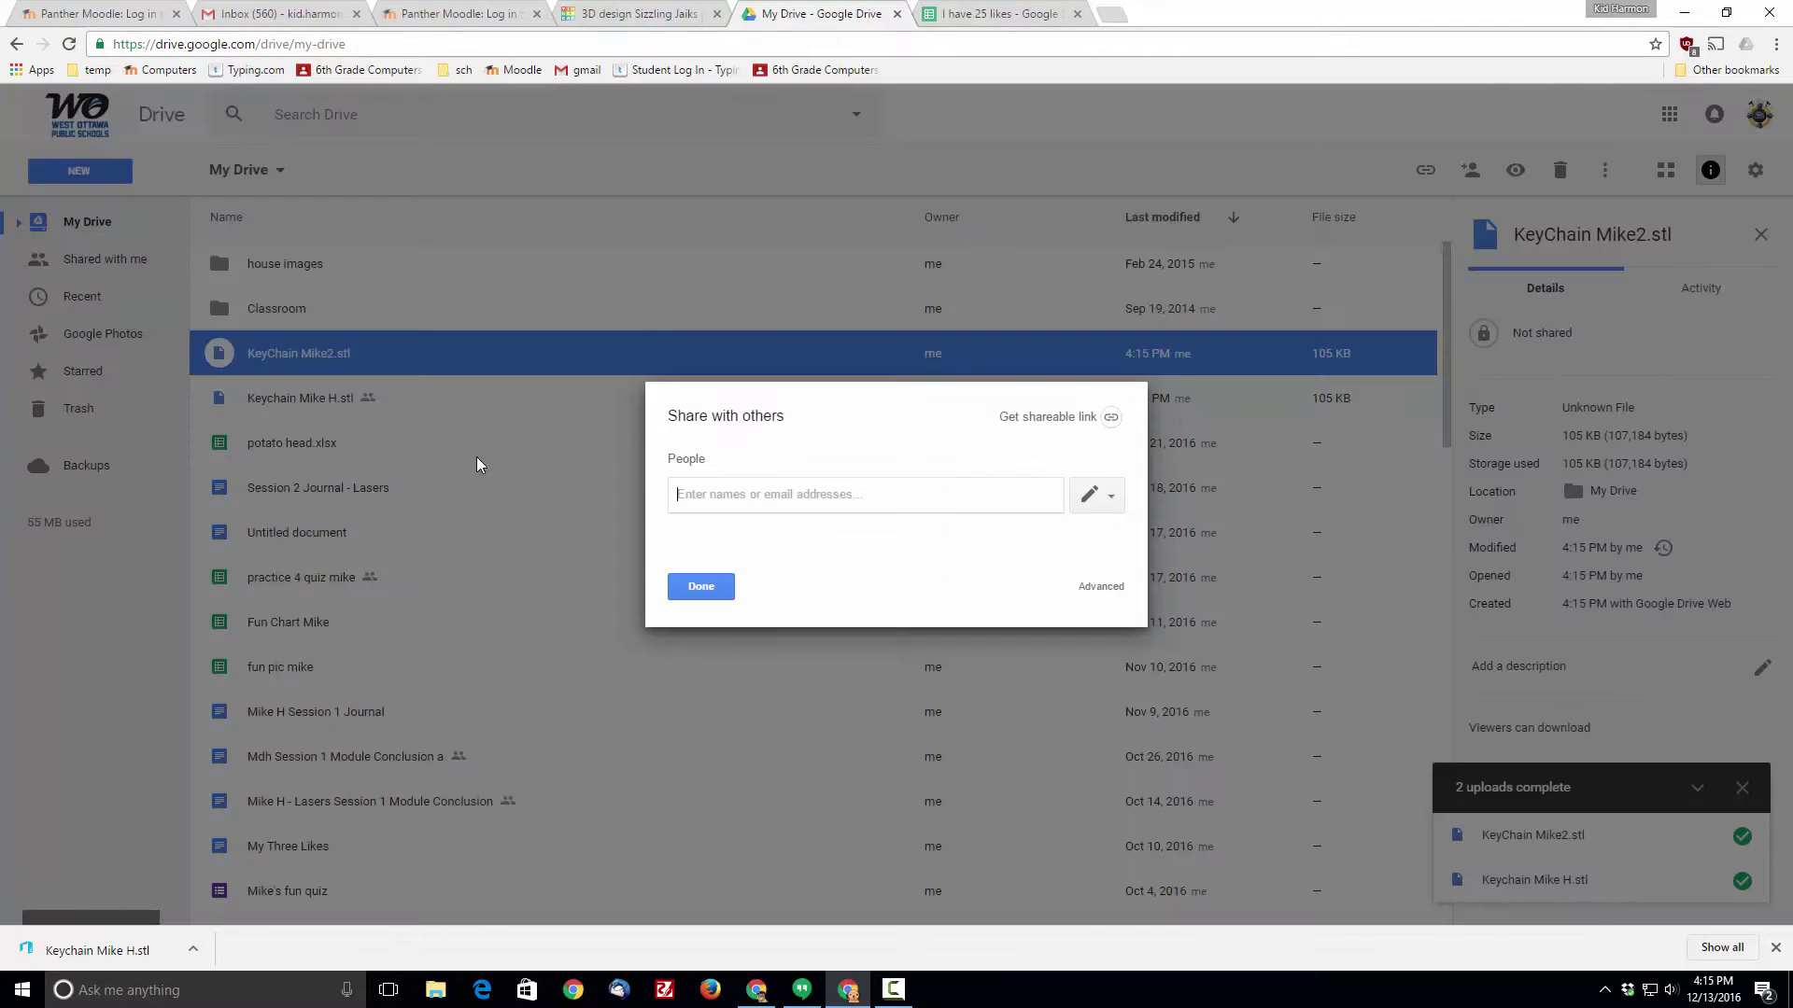
left_click(1110, 418)
left_click(967, 502)
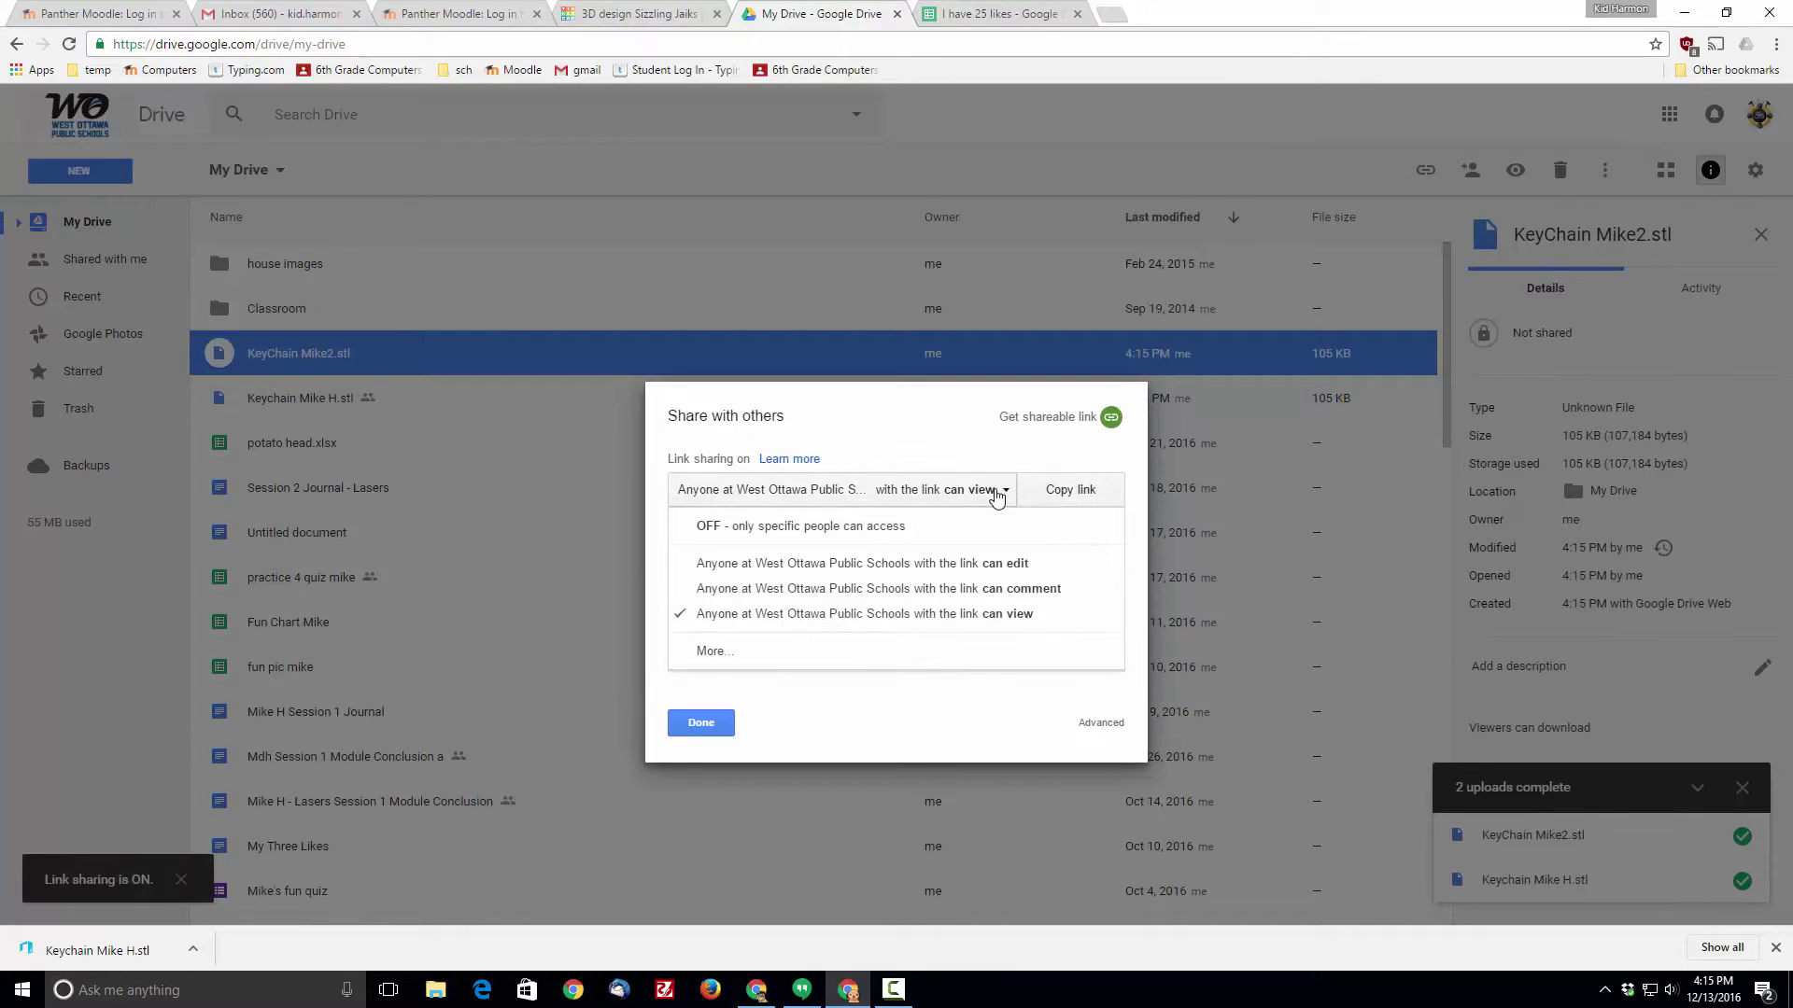
left_click(721, 655)
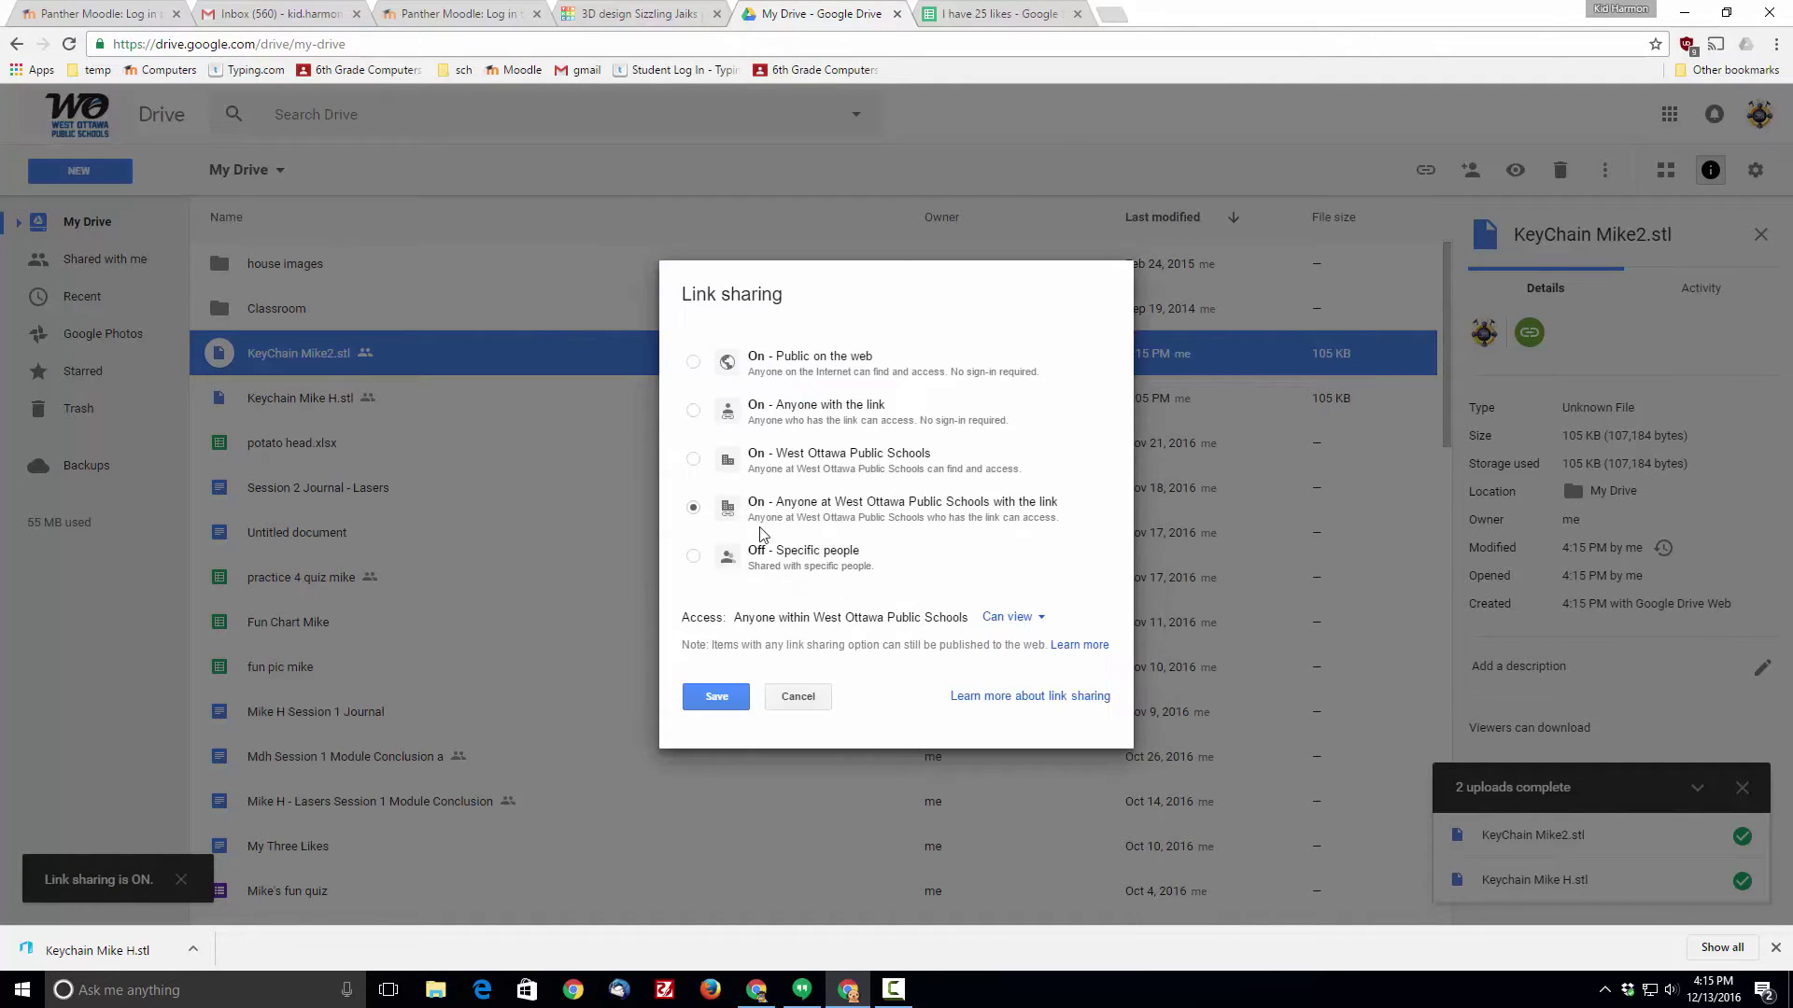
Set access to 'Anyone with the link' can view, save, and copy the link
left_click(694, 362)
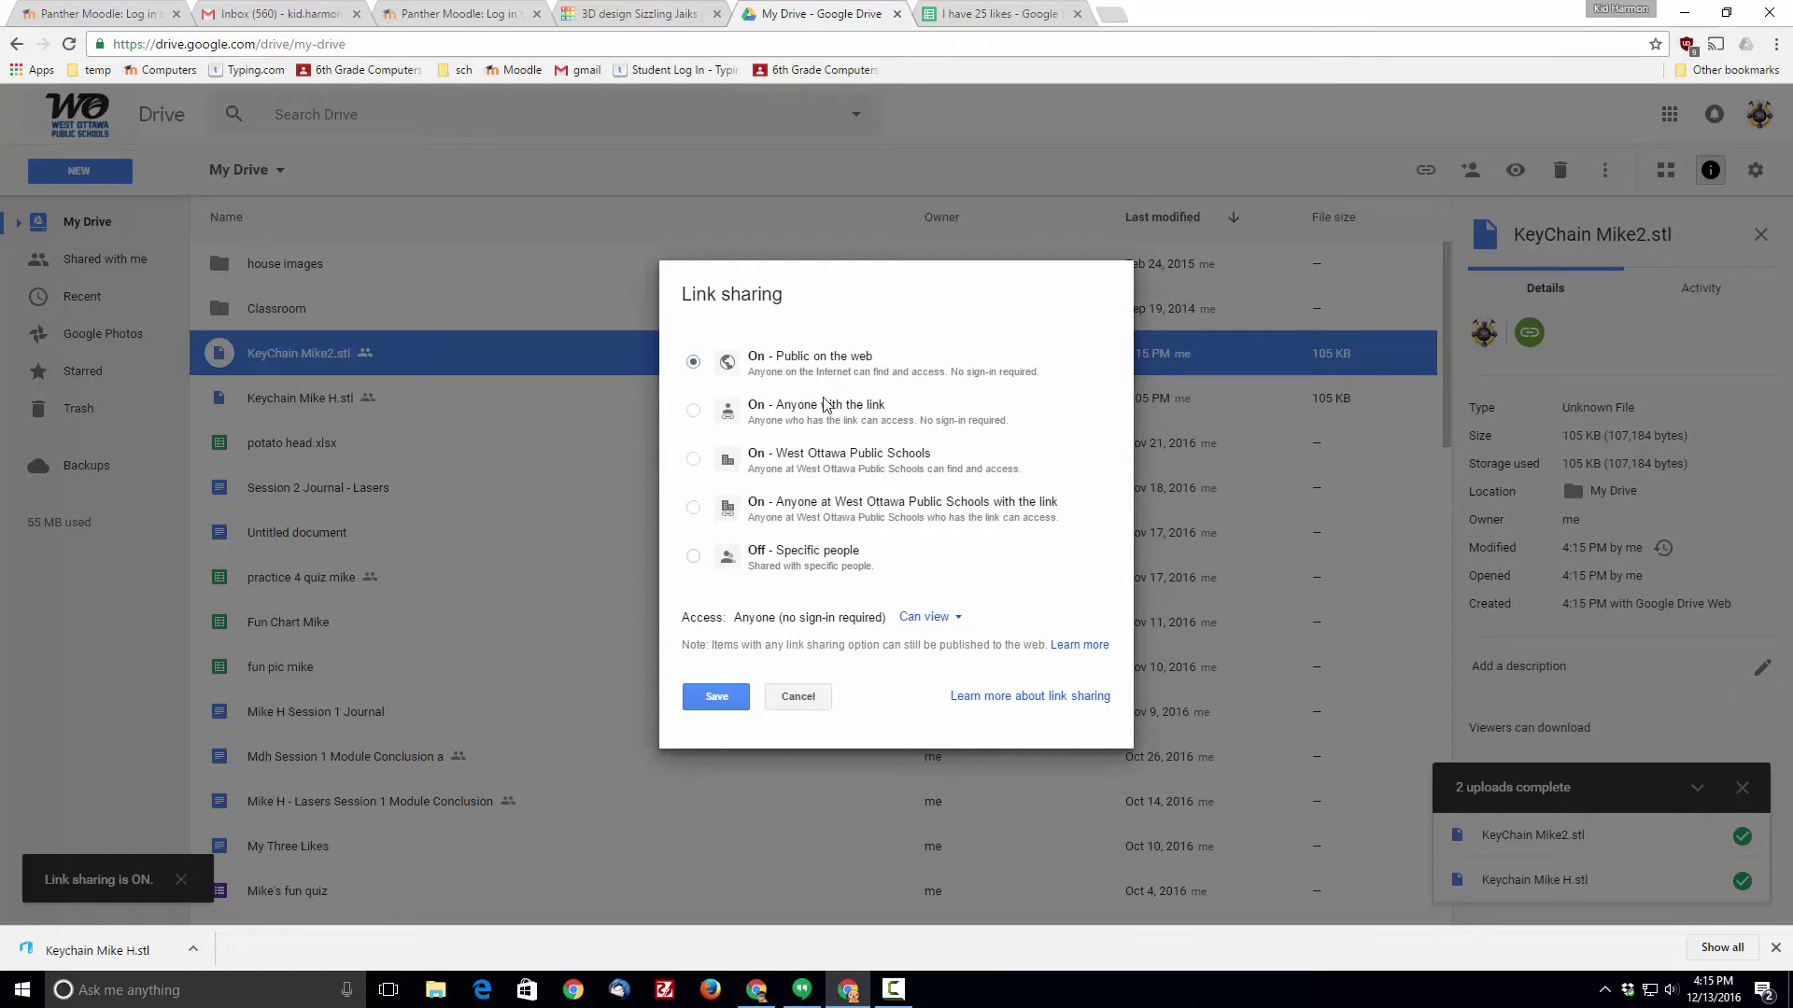
left_click(694, 410)
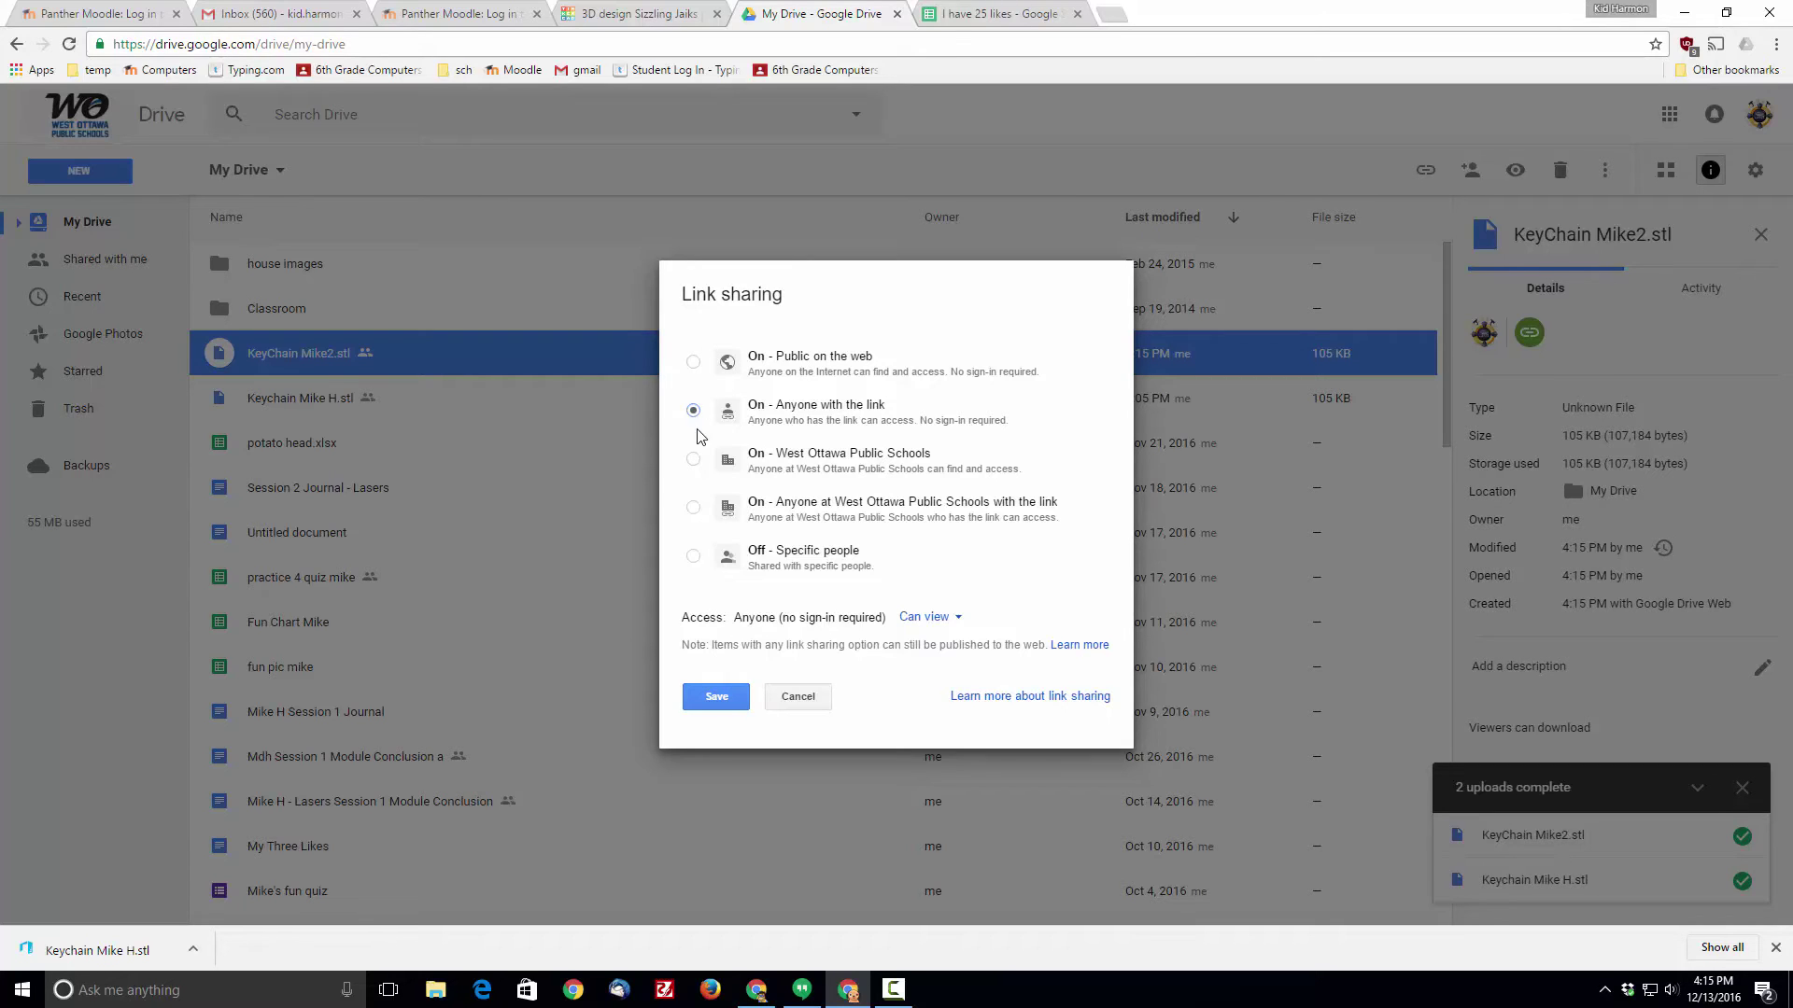
left_click(707, 698)
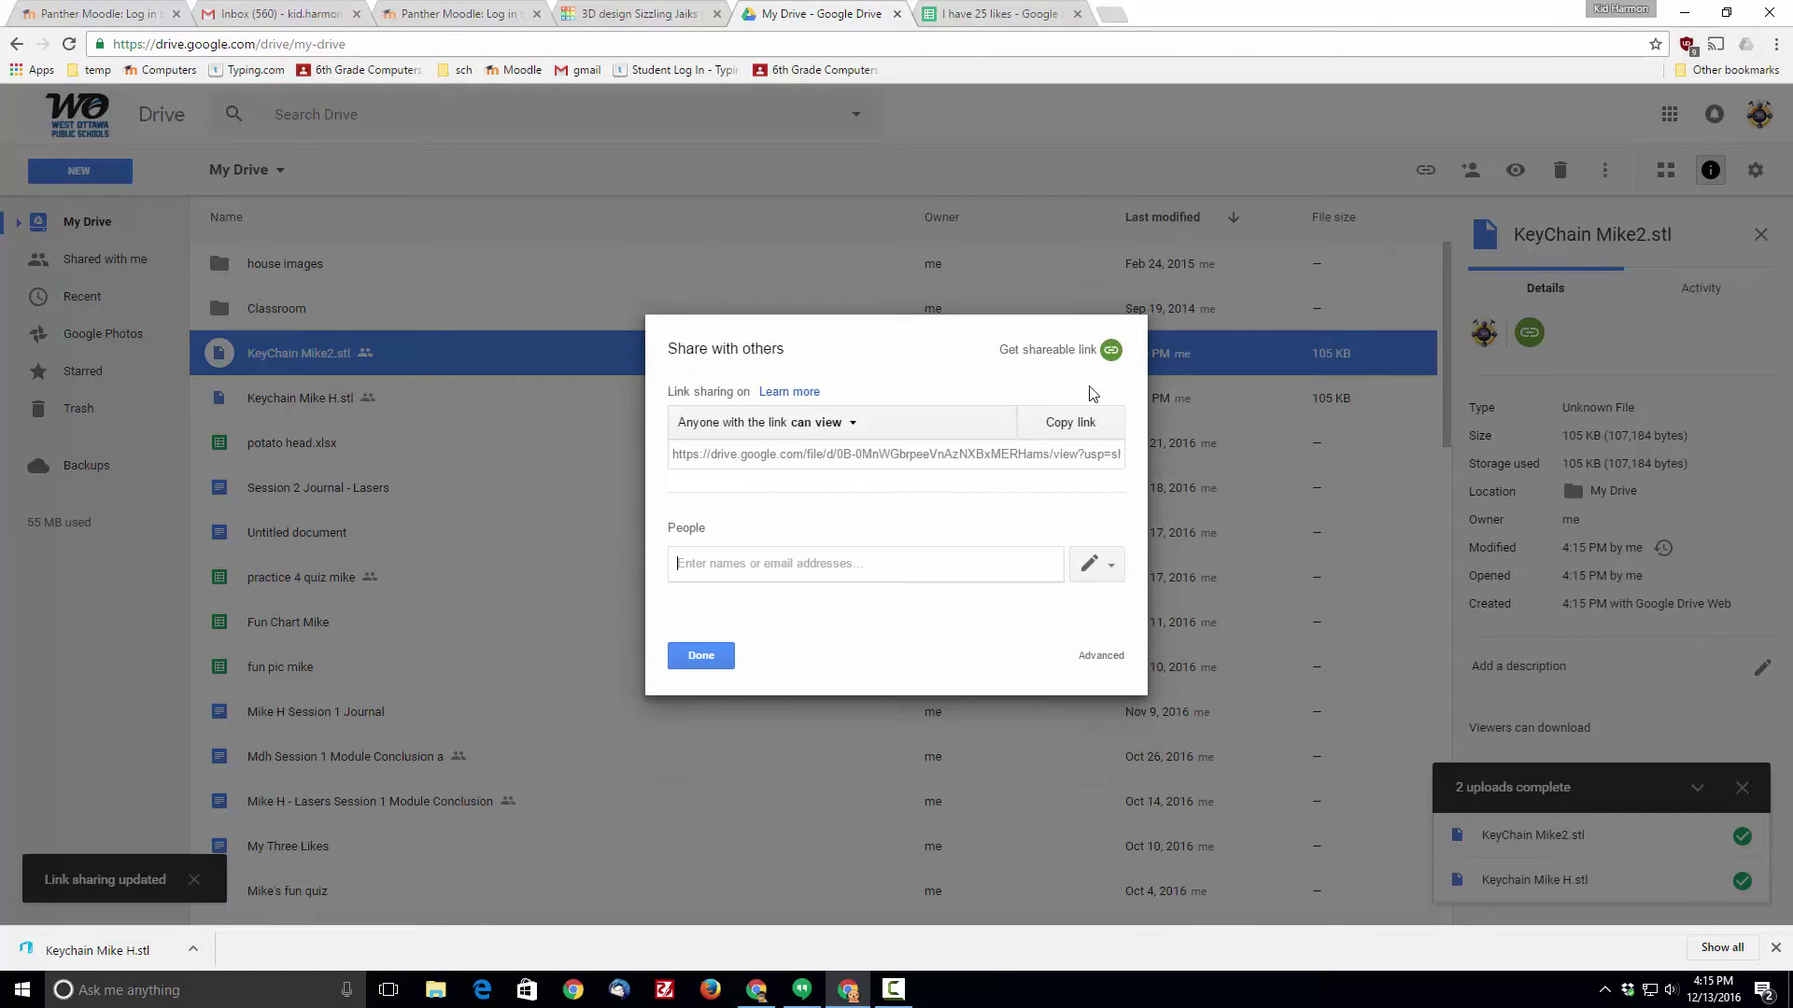
left_click(1074, 425)
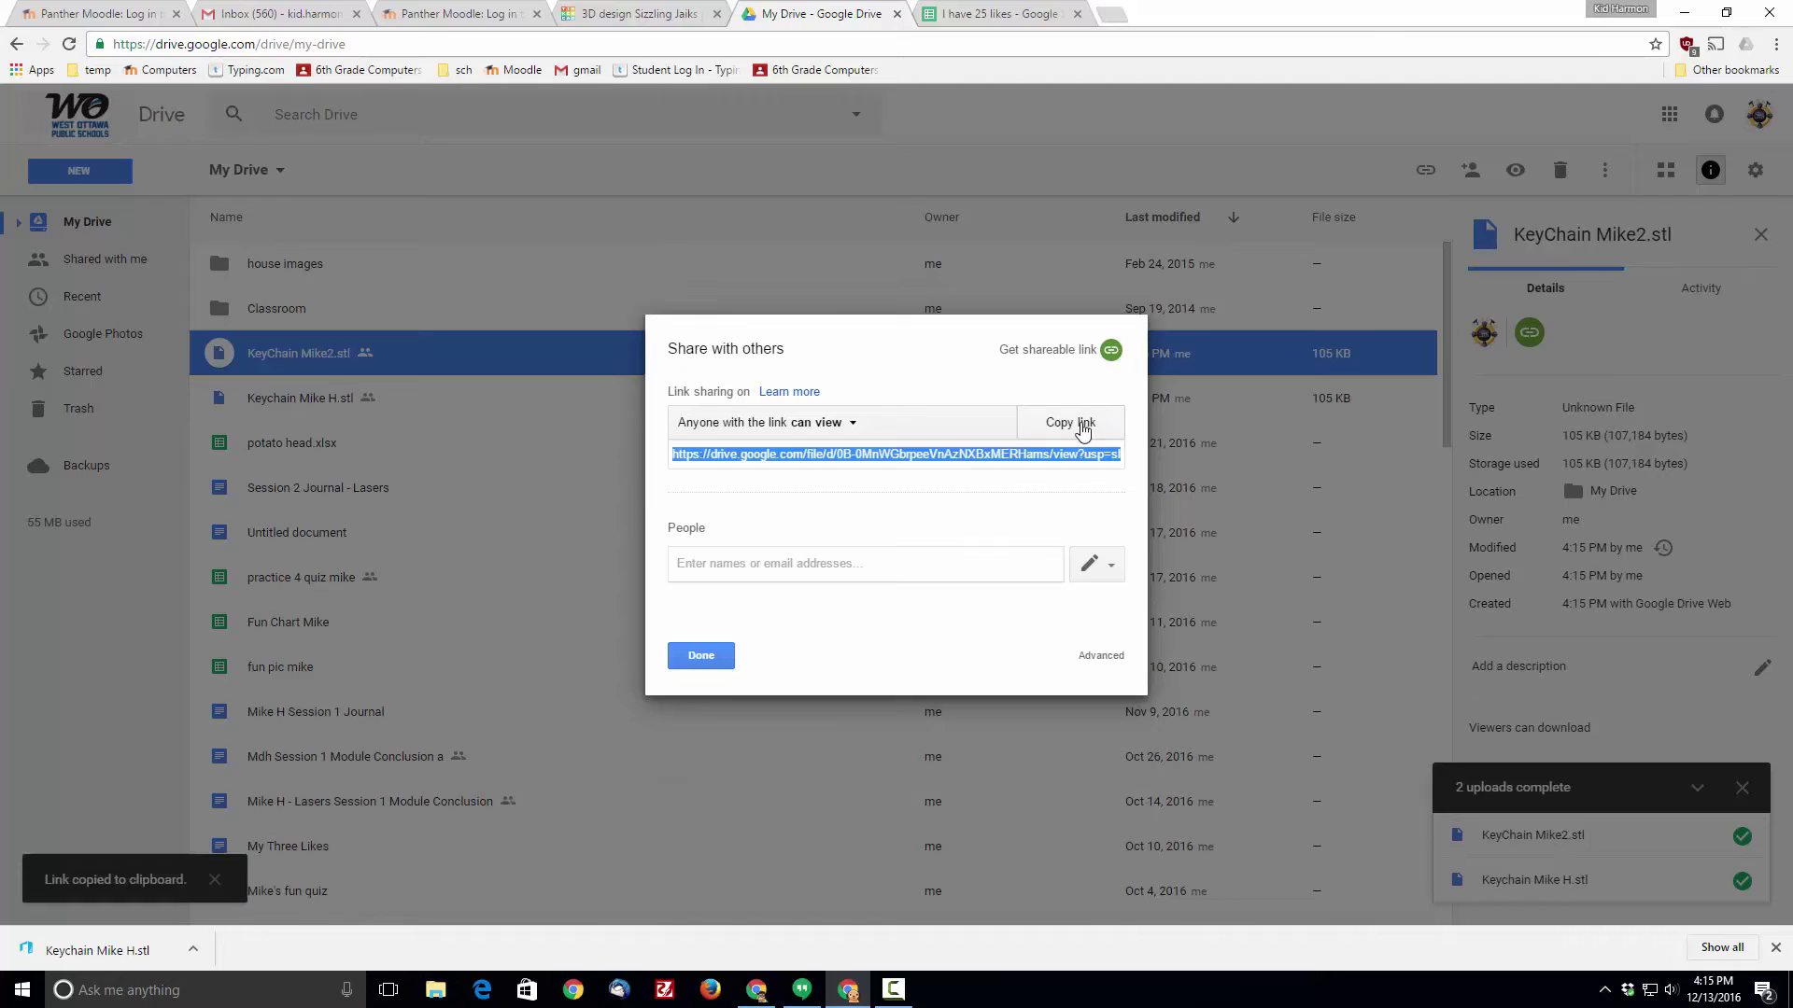
left_click(701, 655)
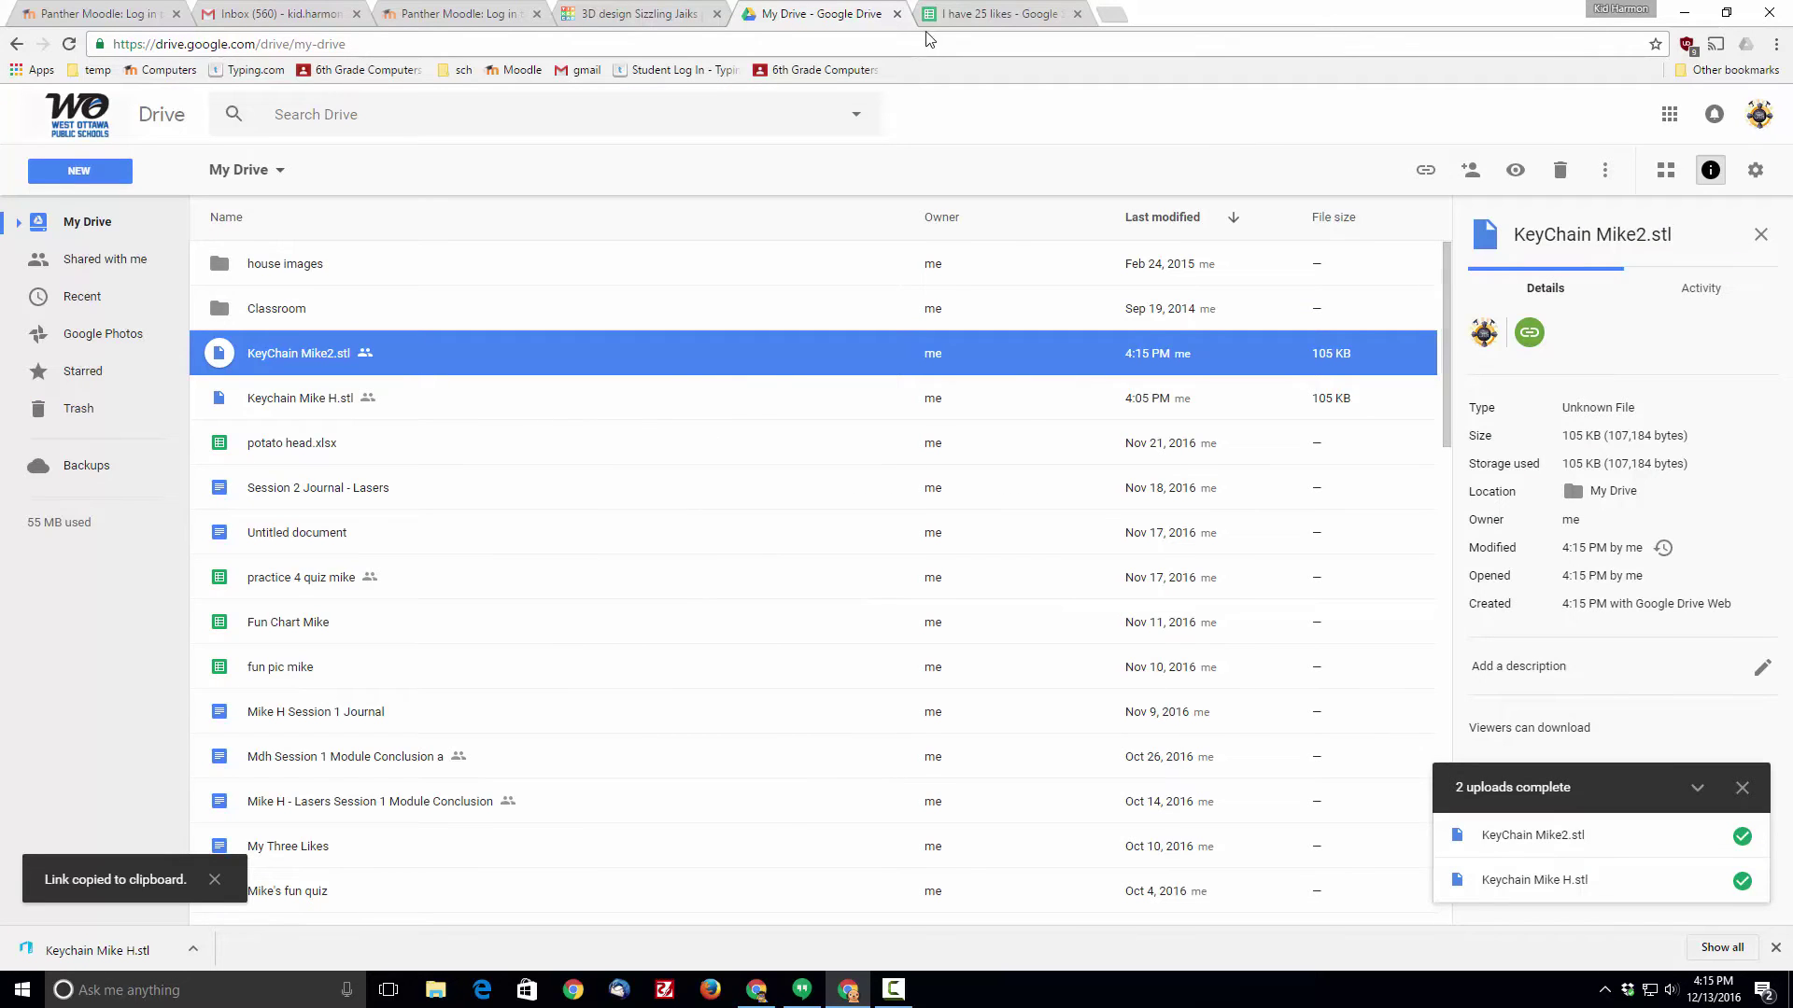
middle_click(954, 18)
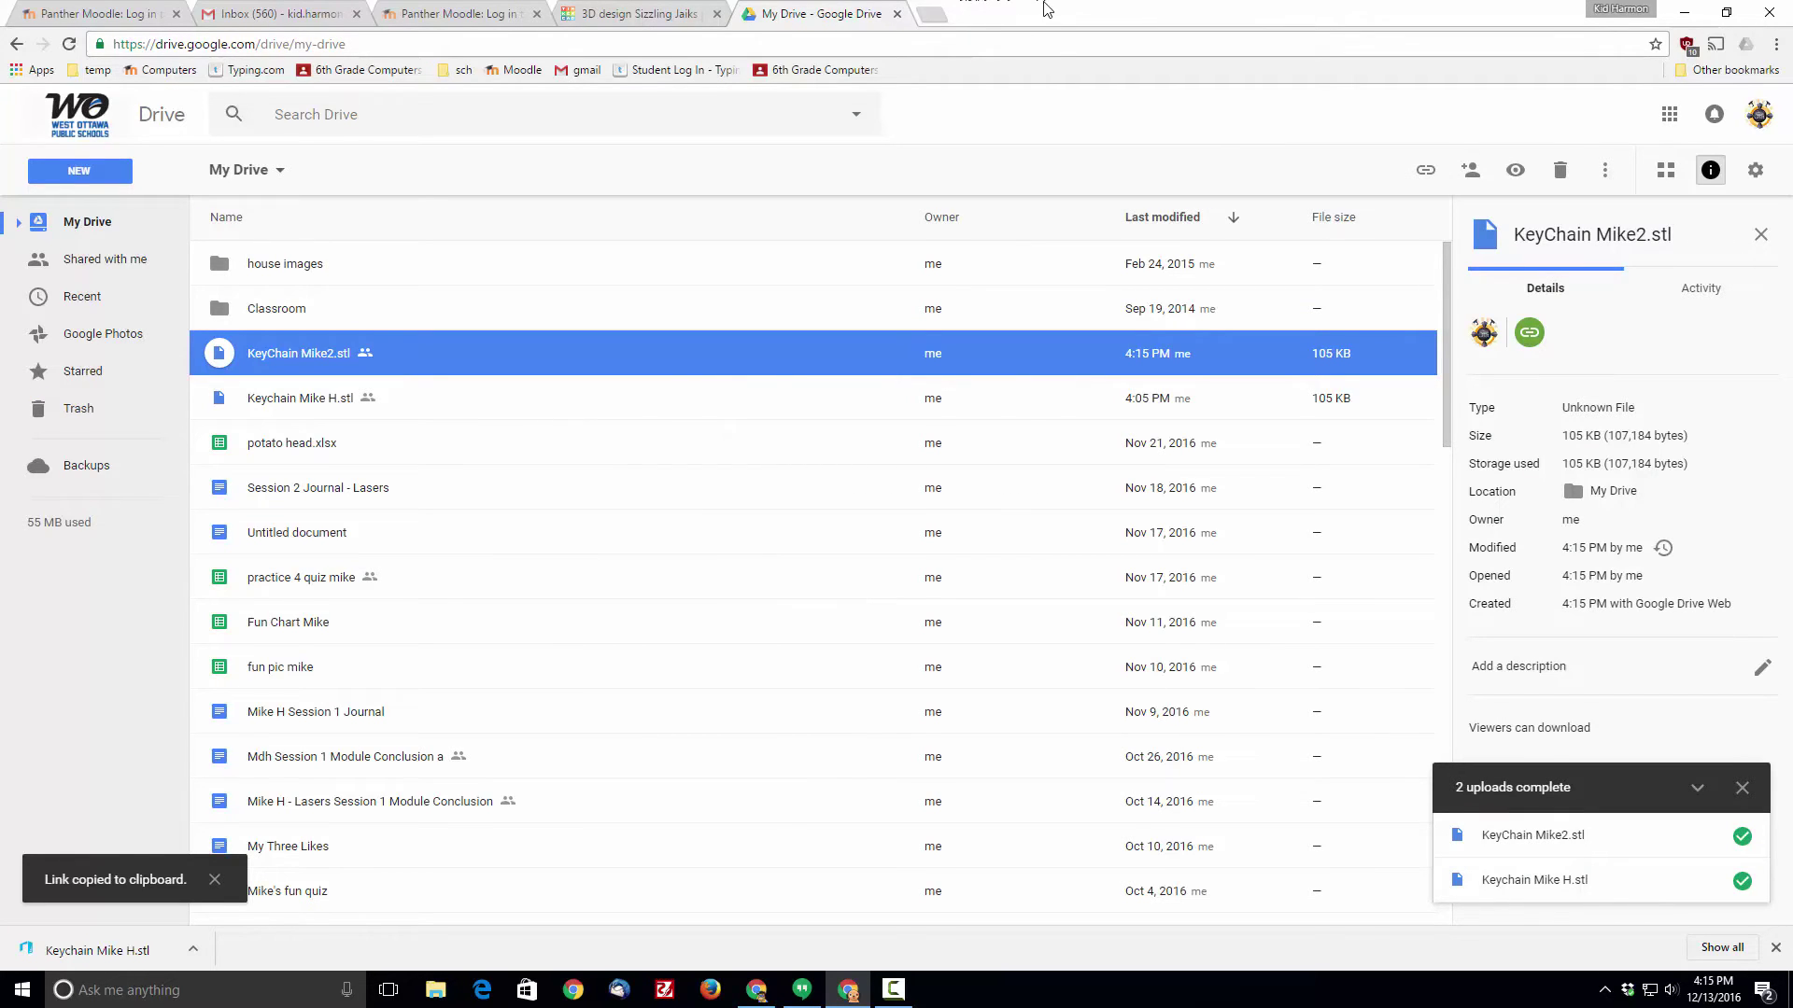
Load the 'I have 25 likes' request sheet in a new tab via bit.ly/to3dprint
left_click(936, 17)
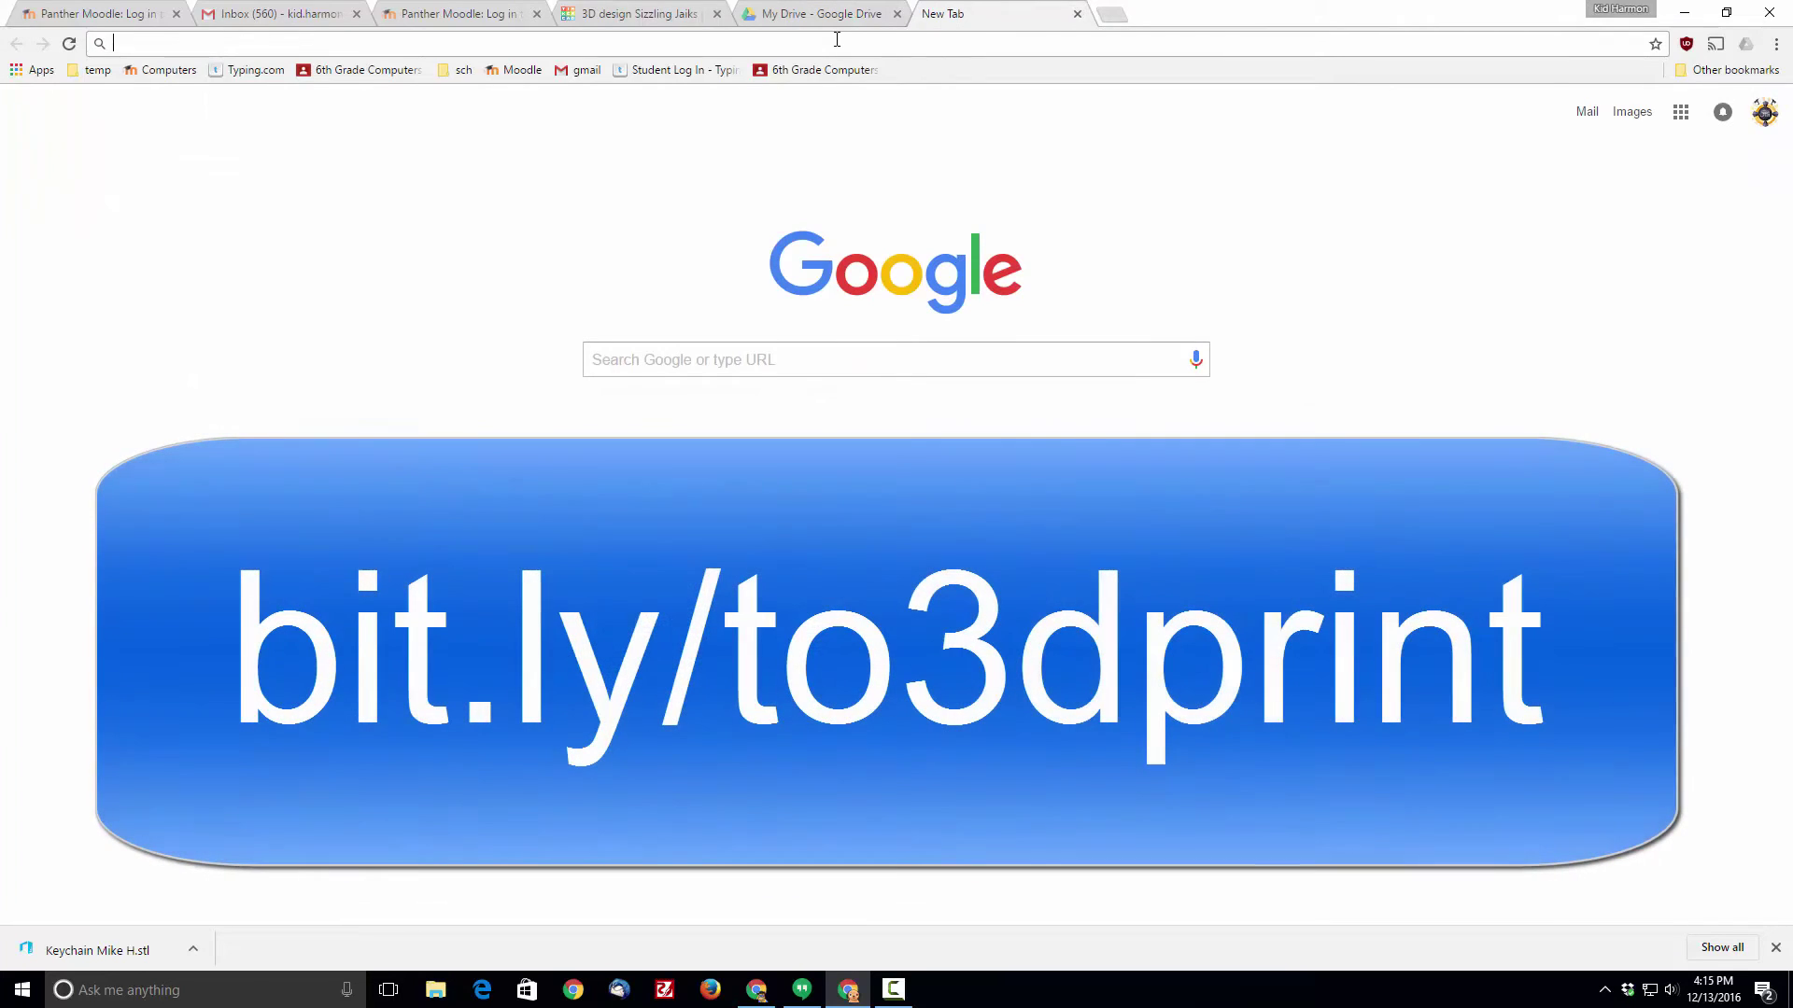
type("bit.")
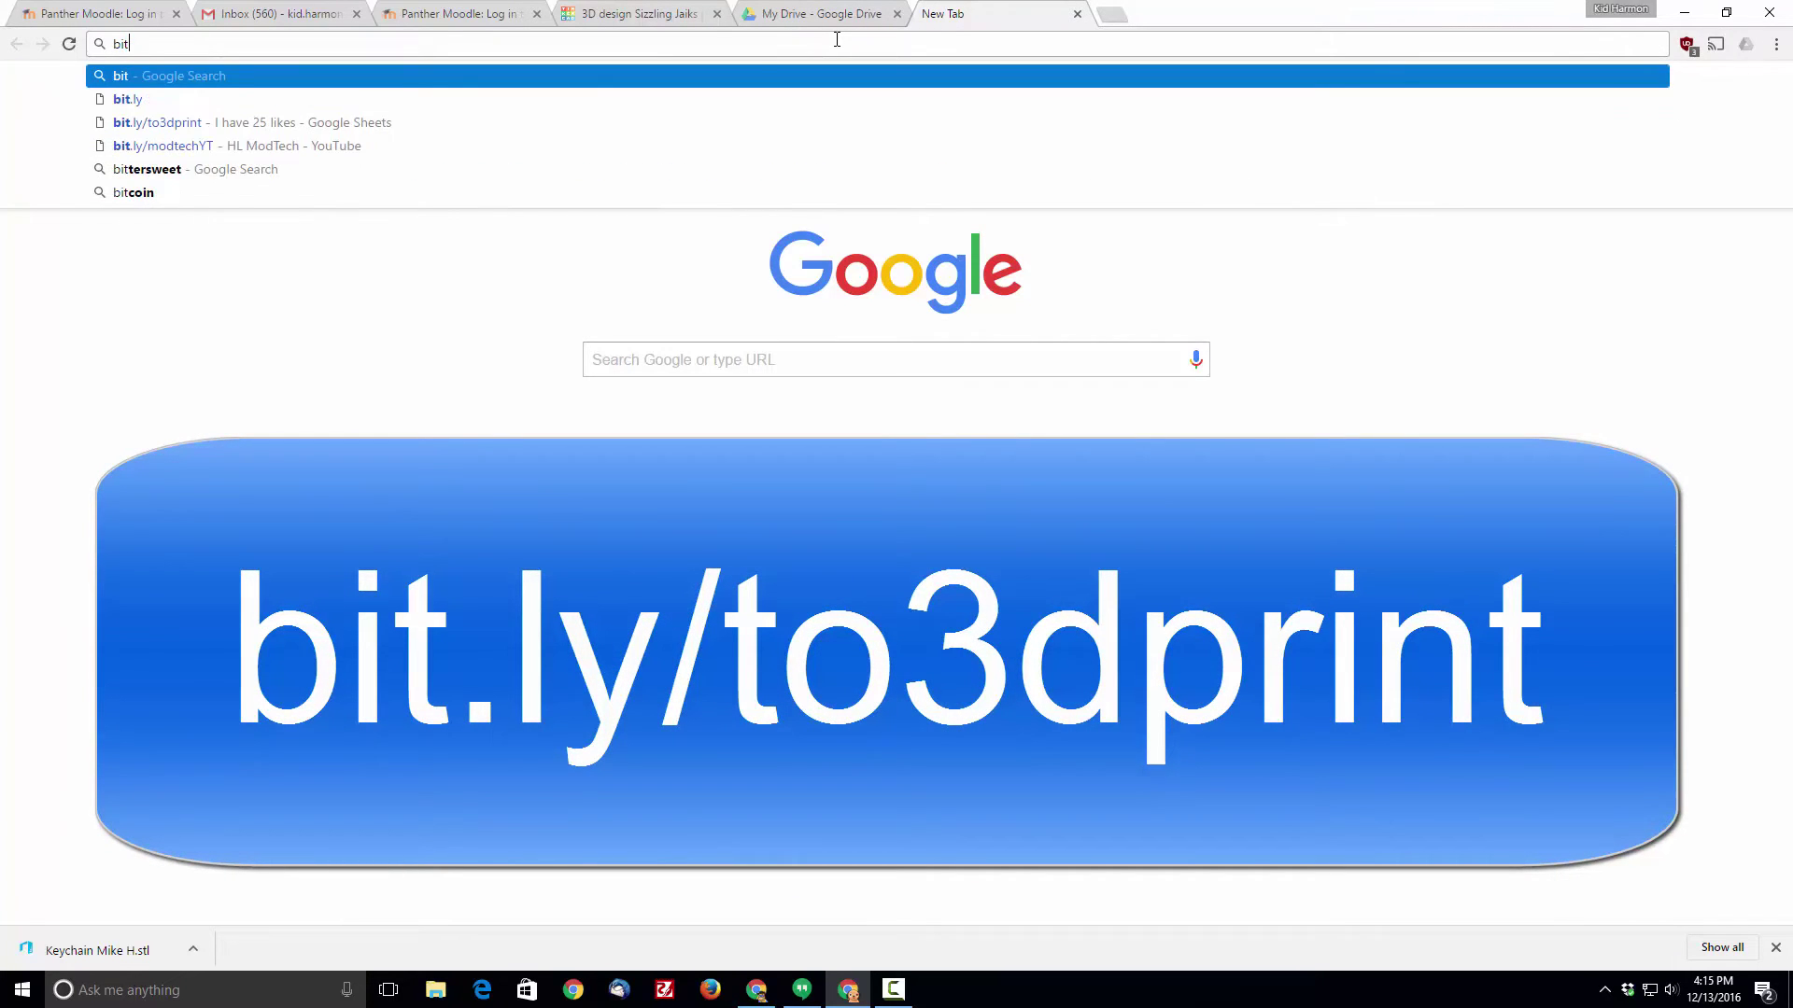
key("Down")
key("Down")
key("Down")
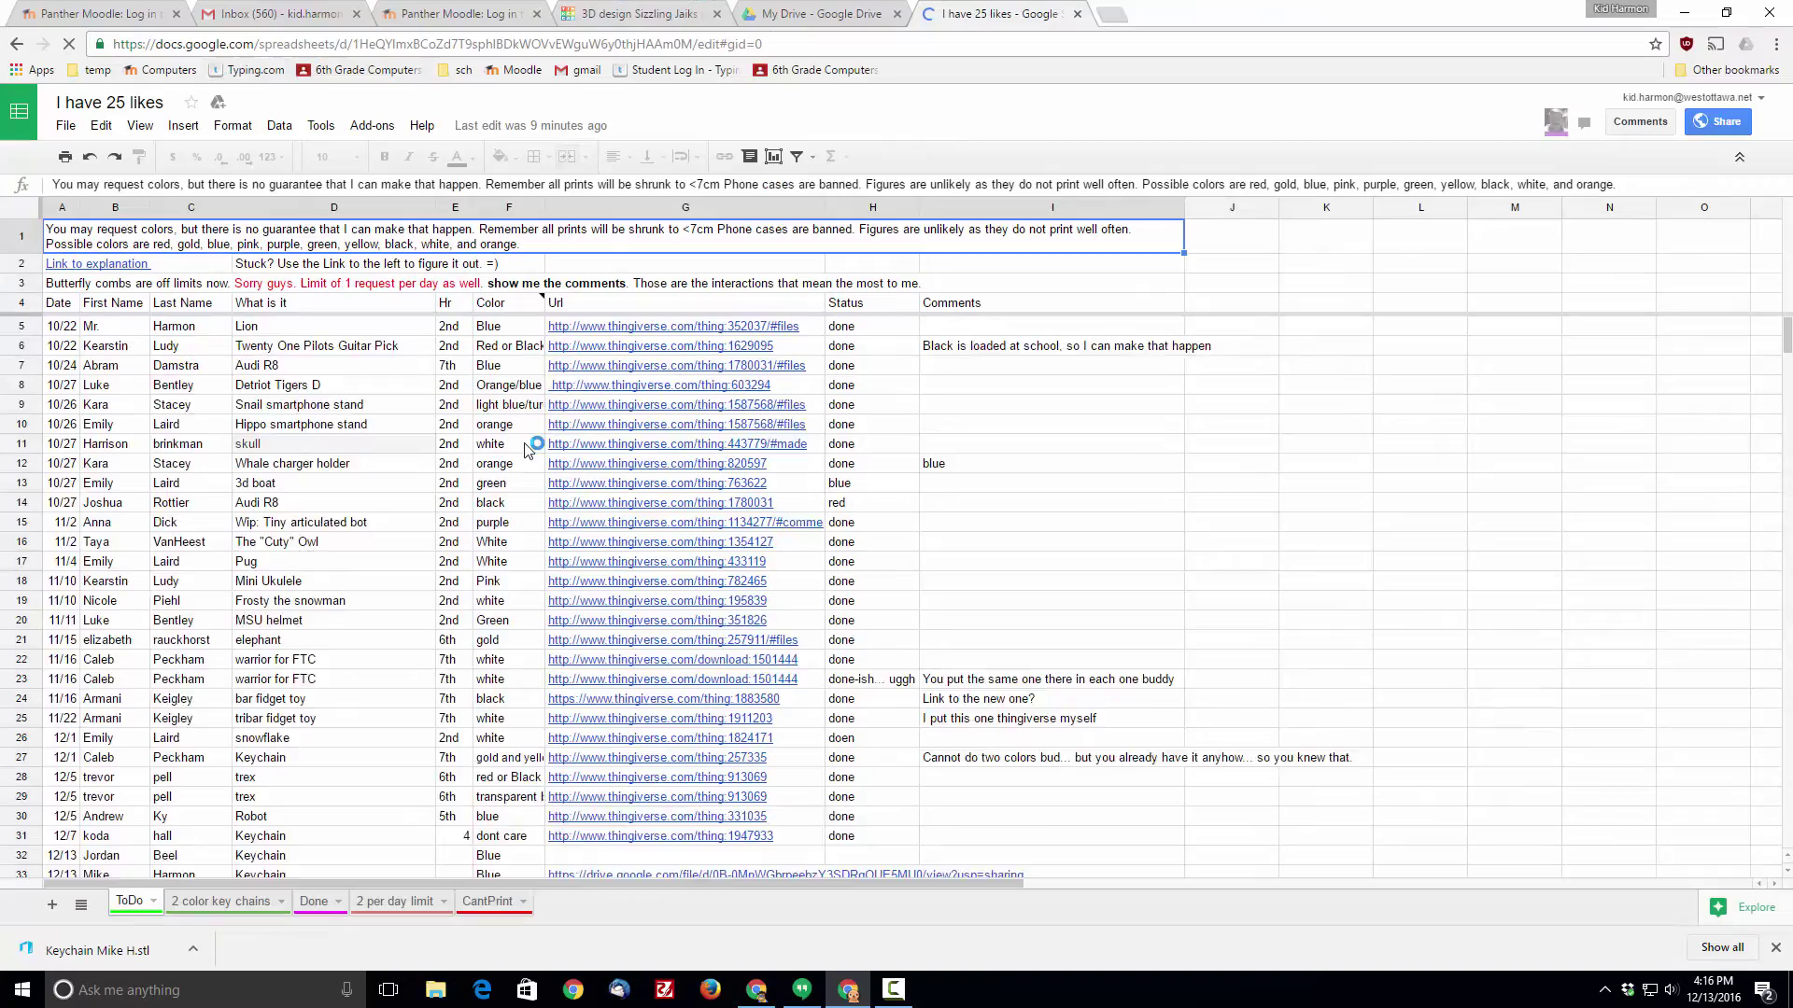
Confirm row 33 is the blue Keychain request by checking its name, item and colour
scroll(535, 448, "down", 3)
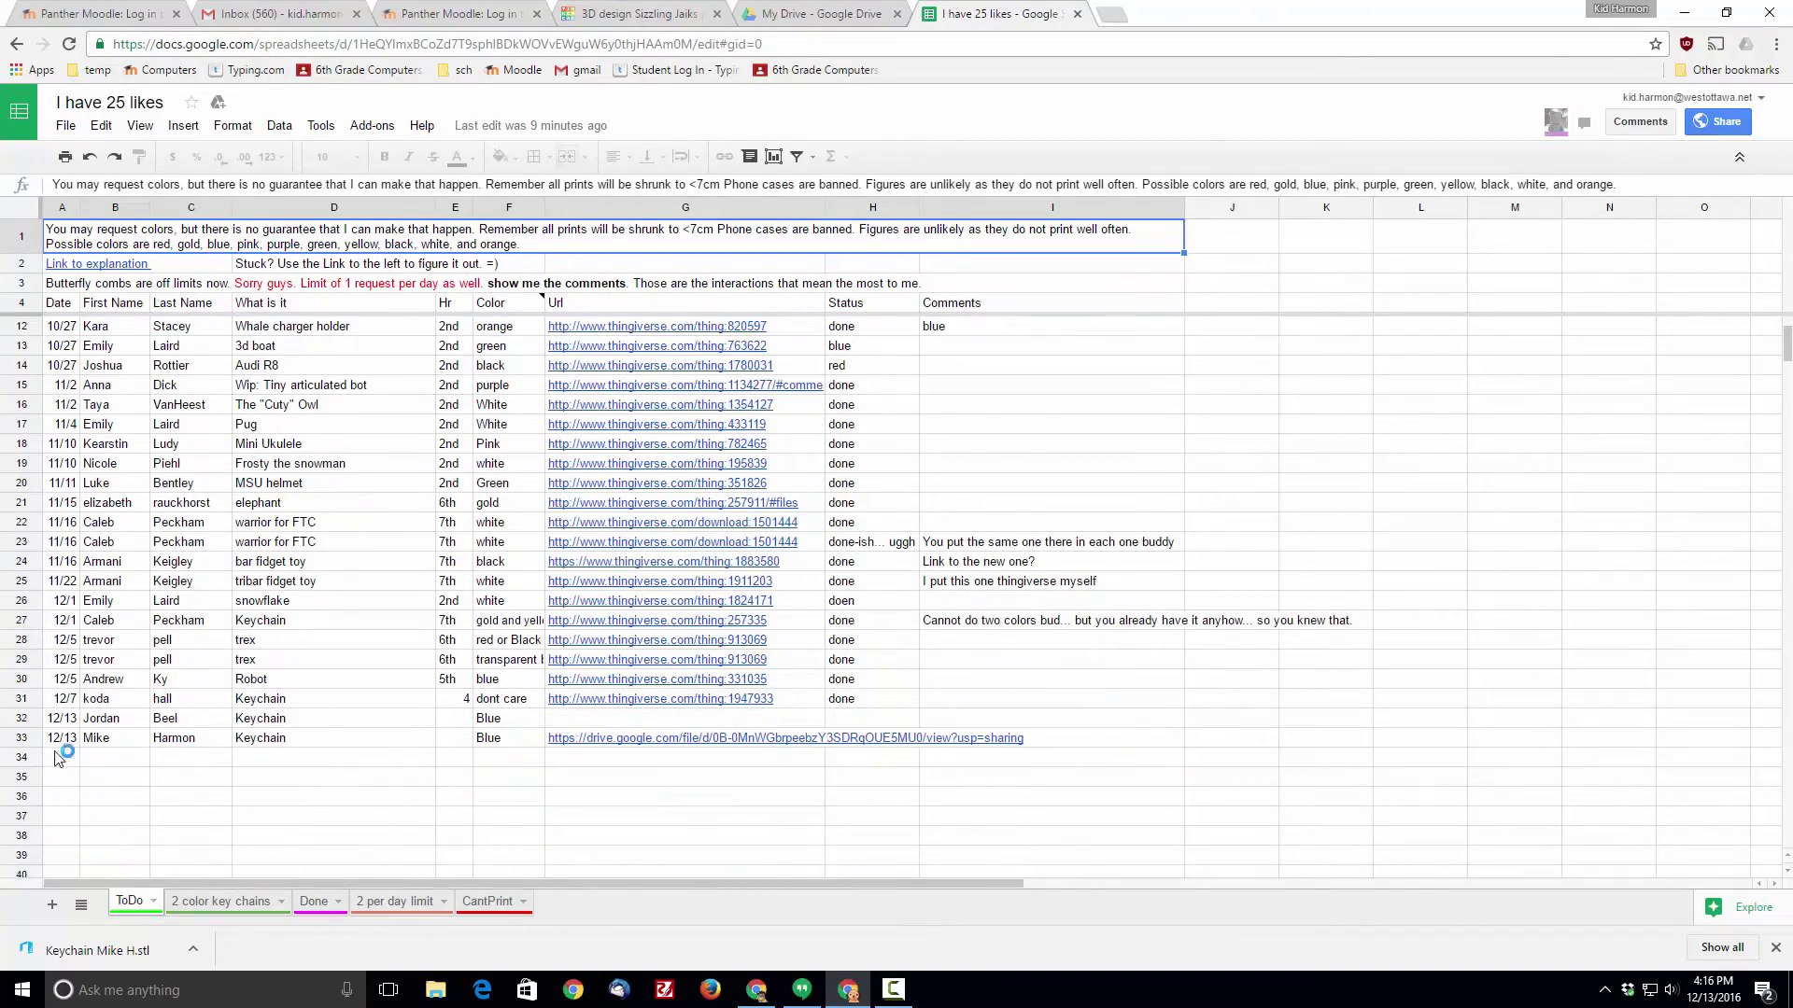
left_click(130, 739)
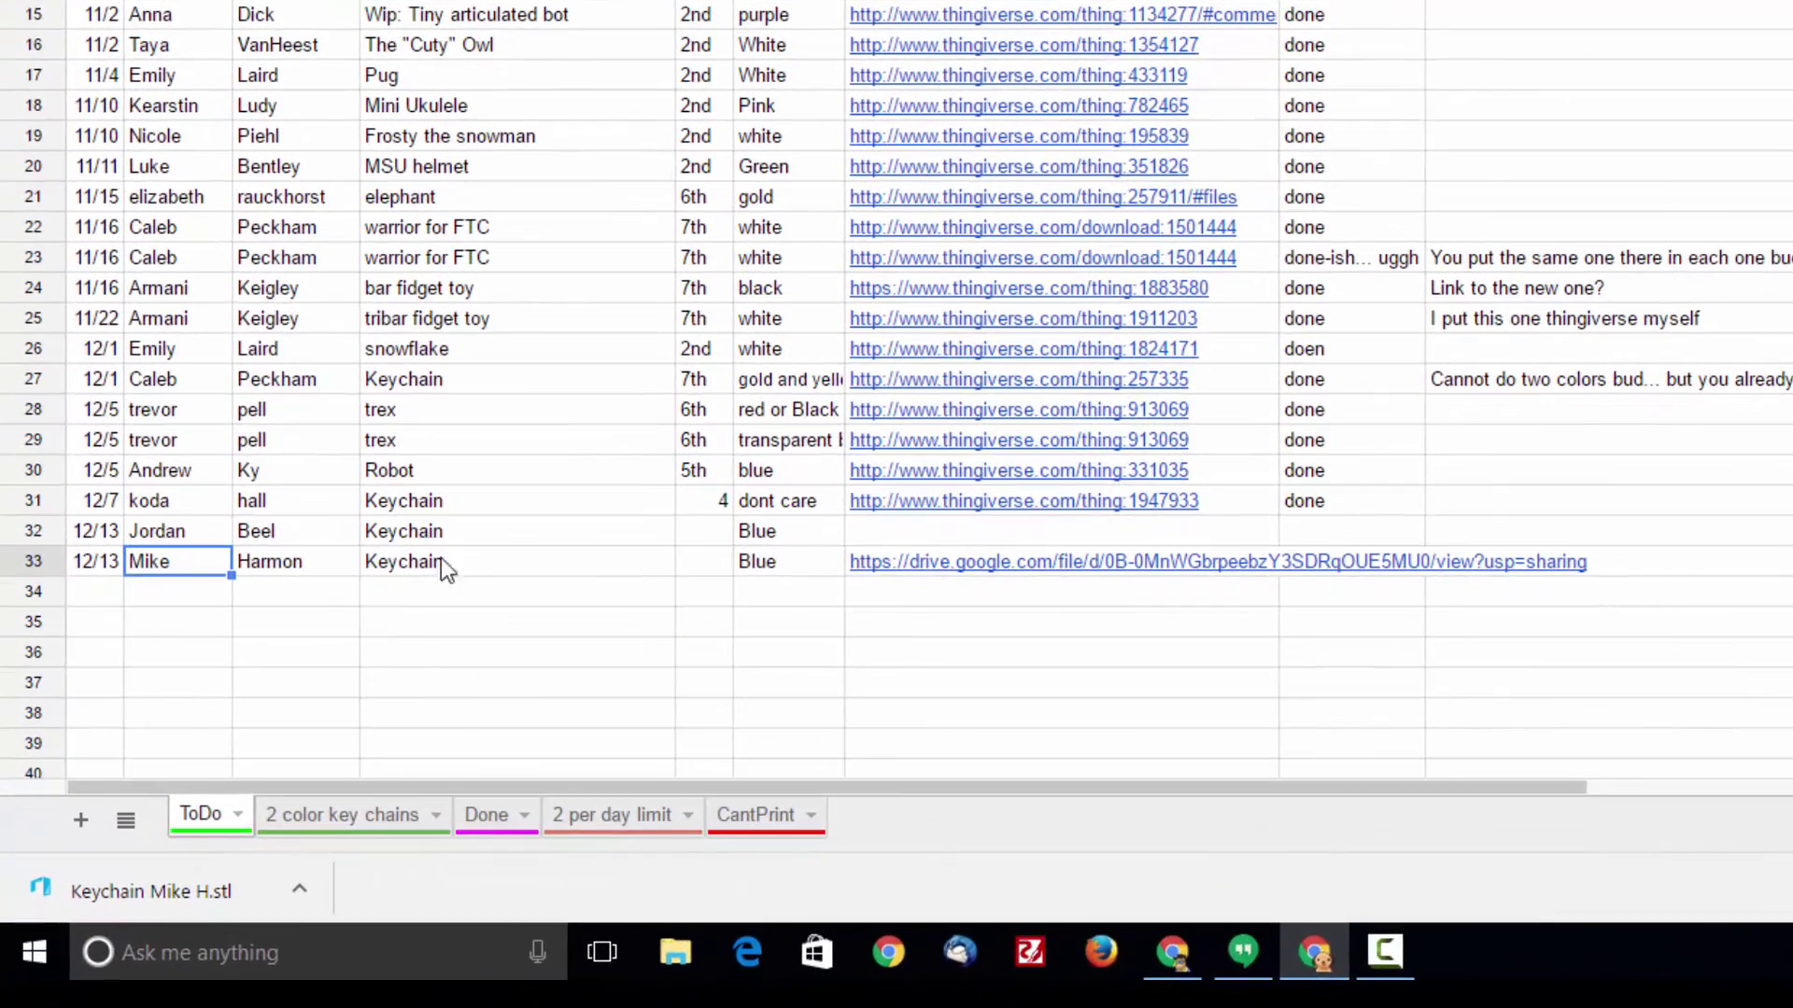
left_click(486, 560)
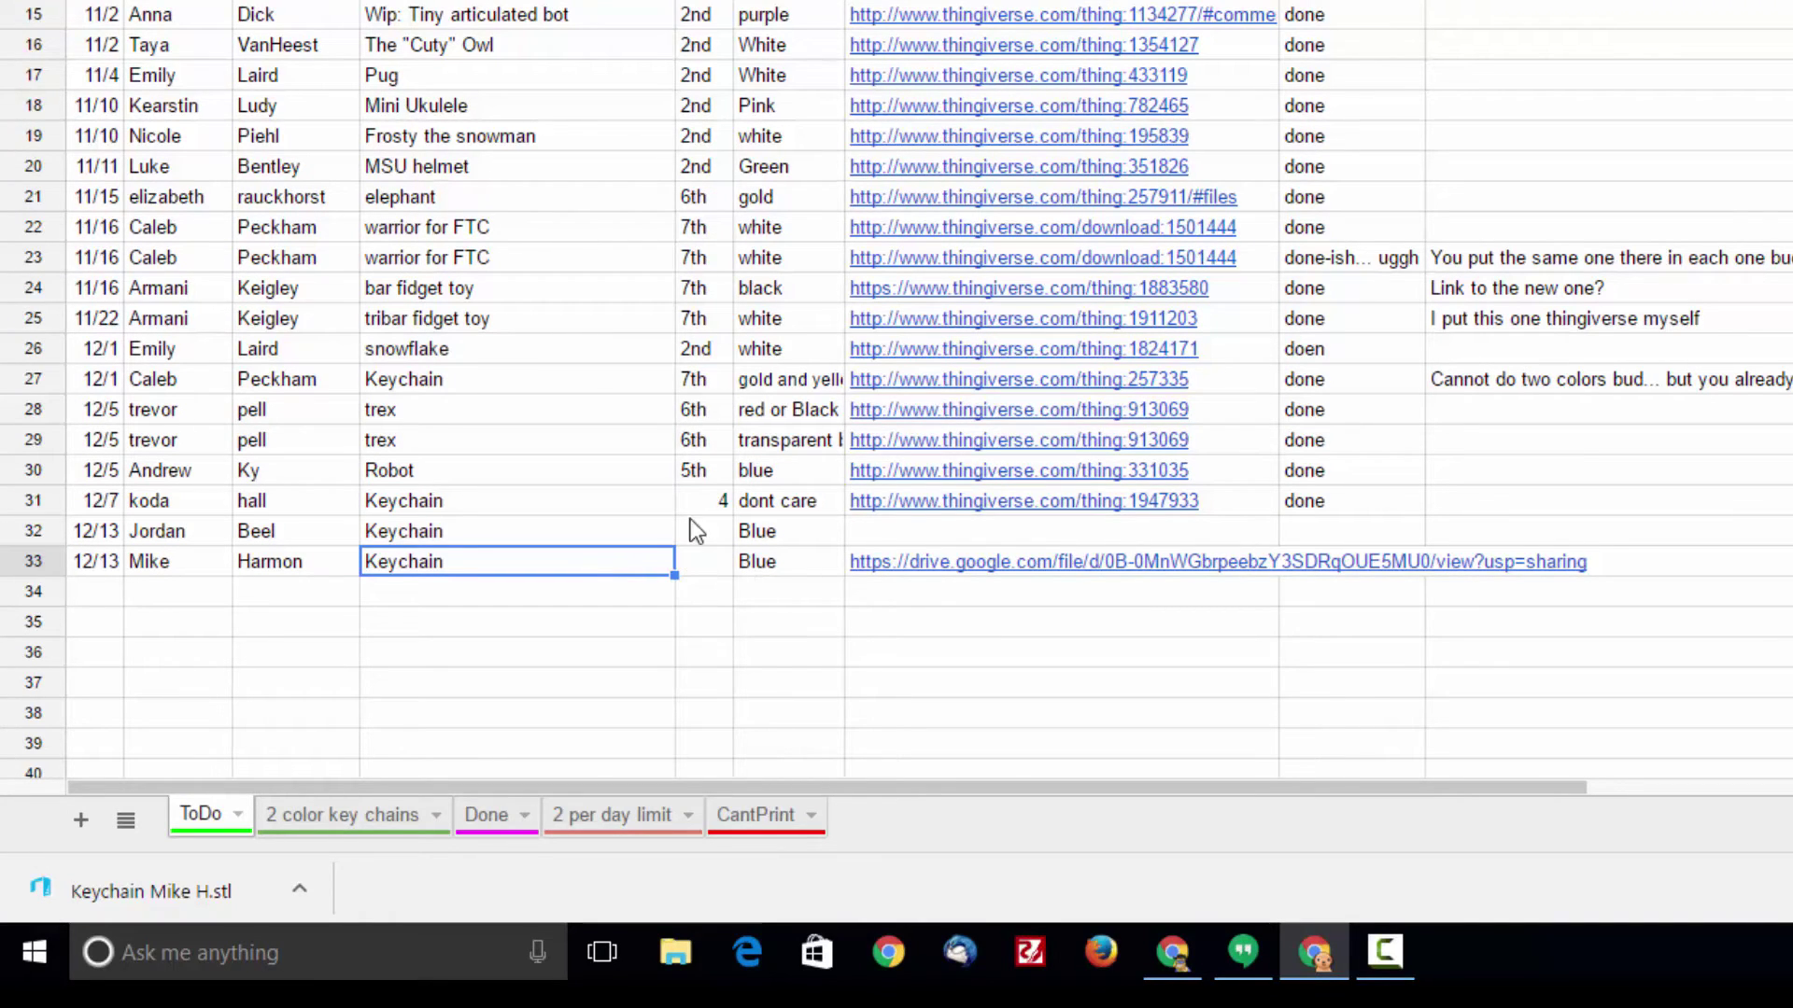
left_click(792, 562)
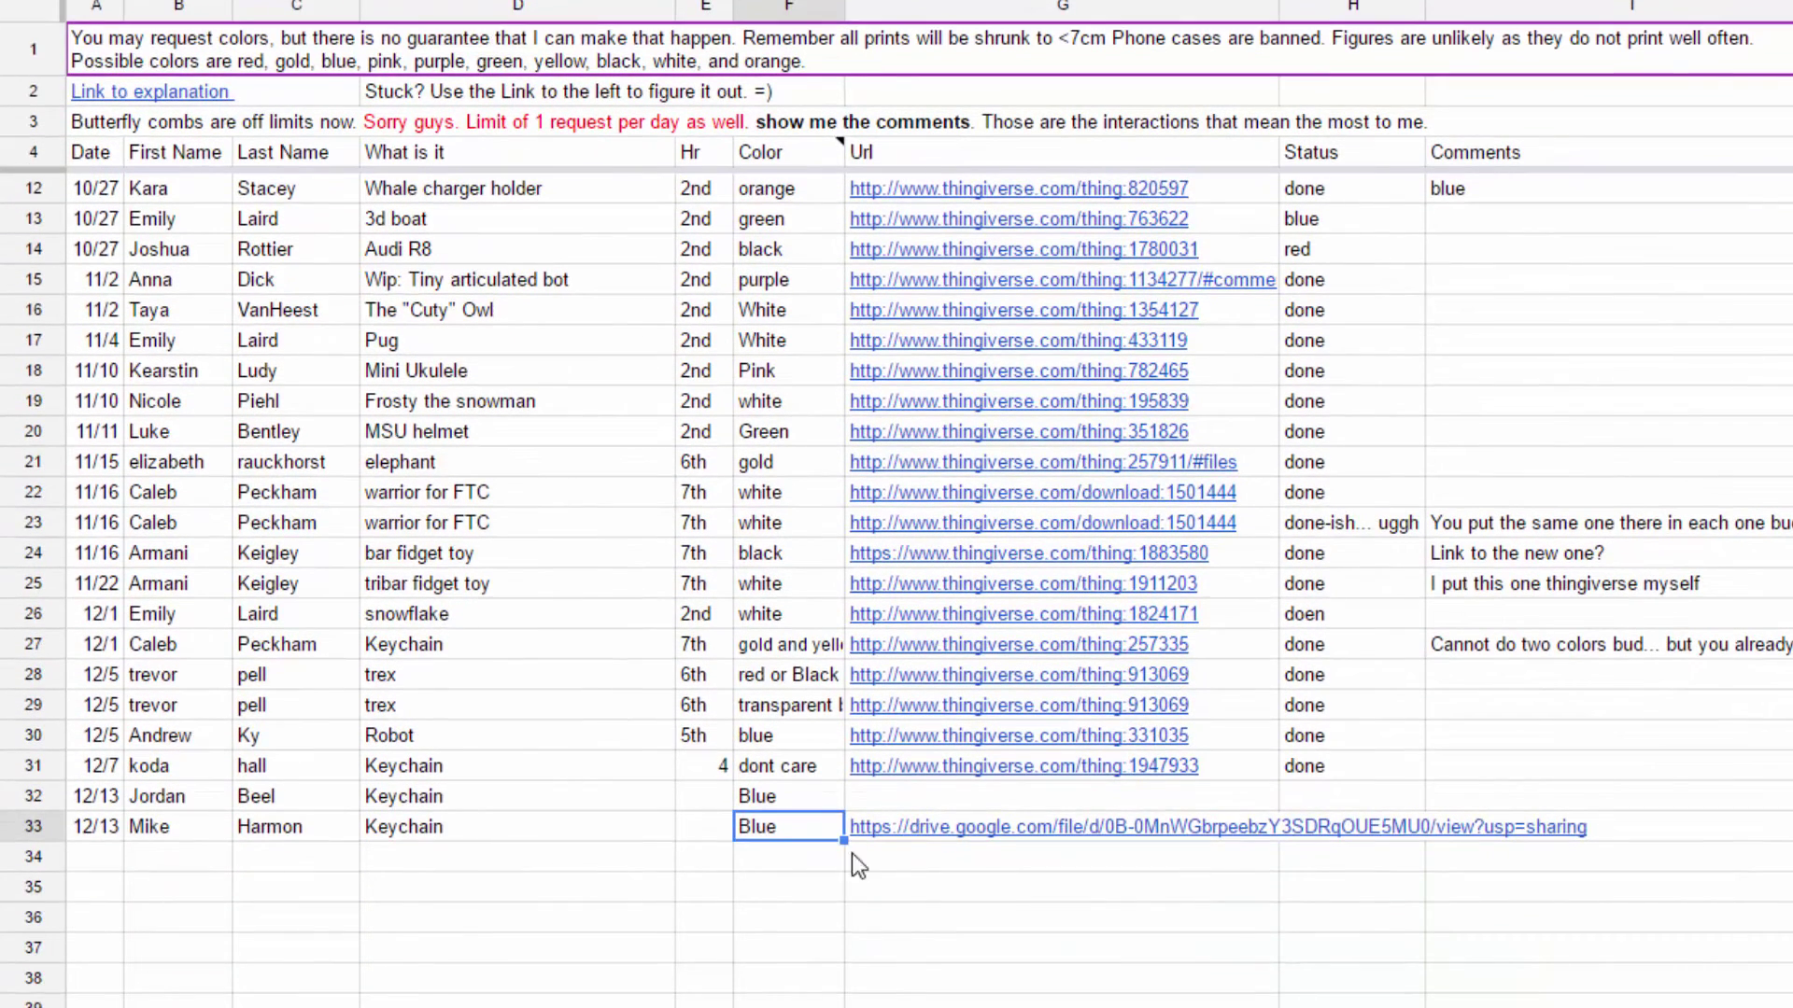
left_click(889, 883)
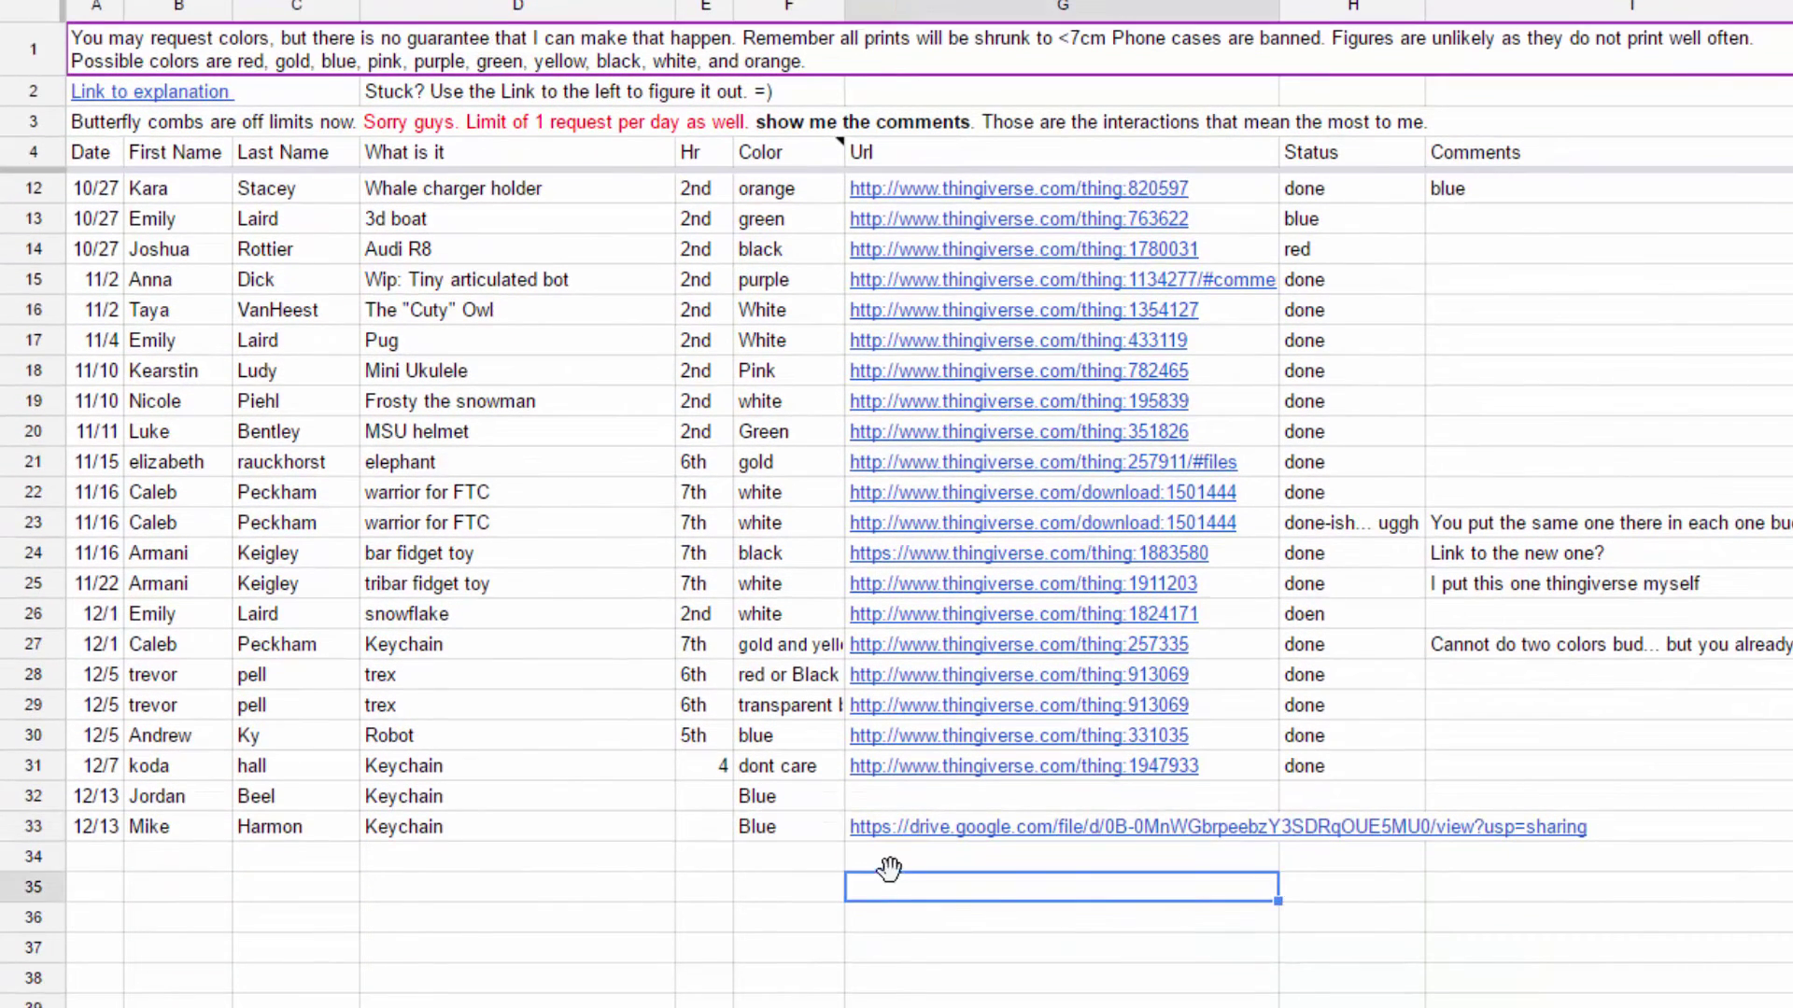
Paste the new Drive share link over the old Url in cell G33
right_click(1014, 829)
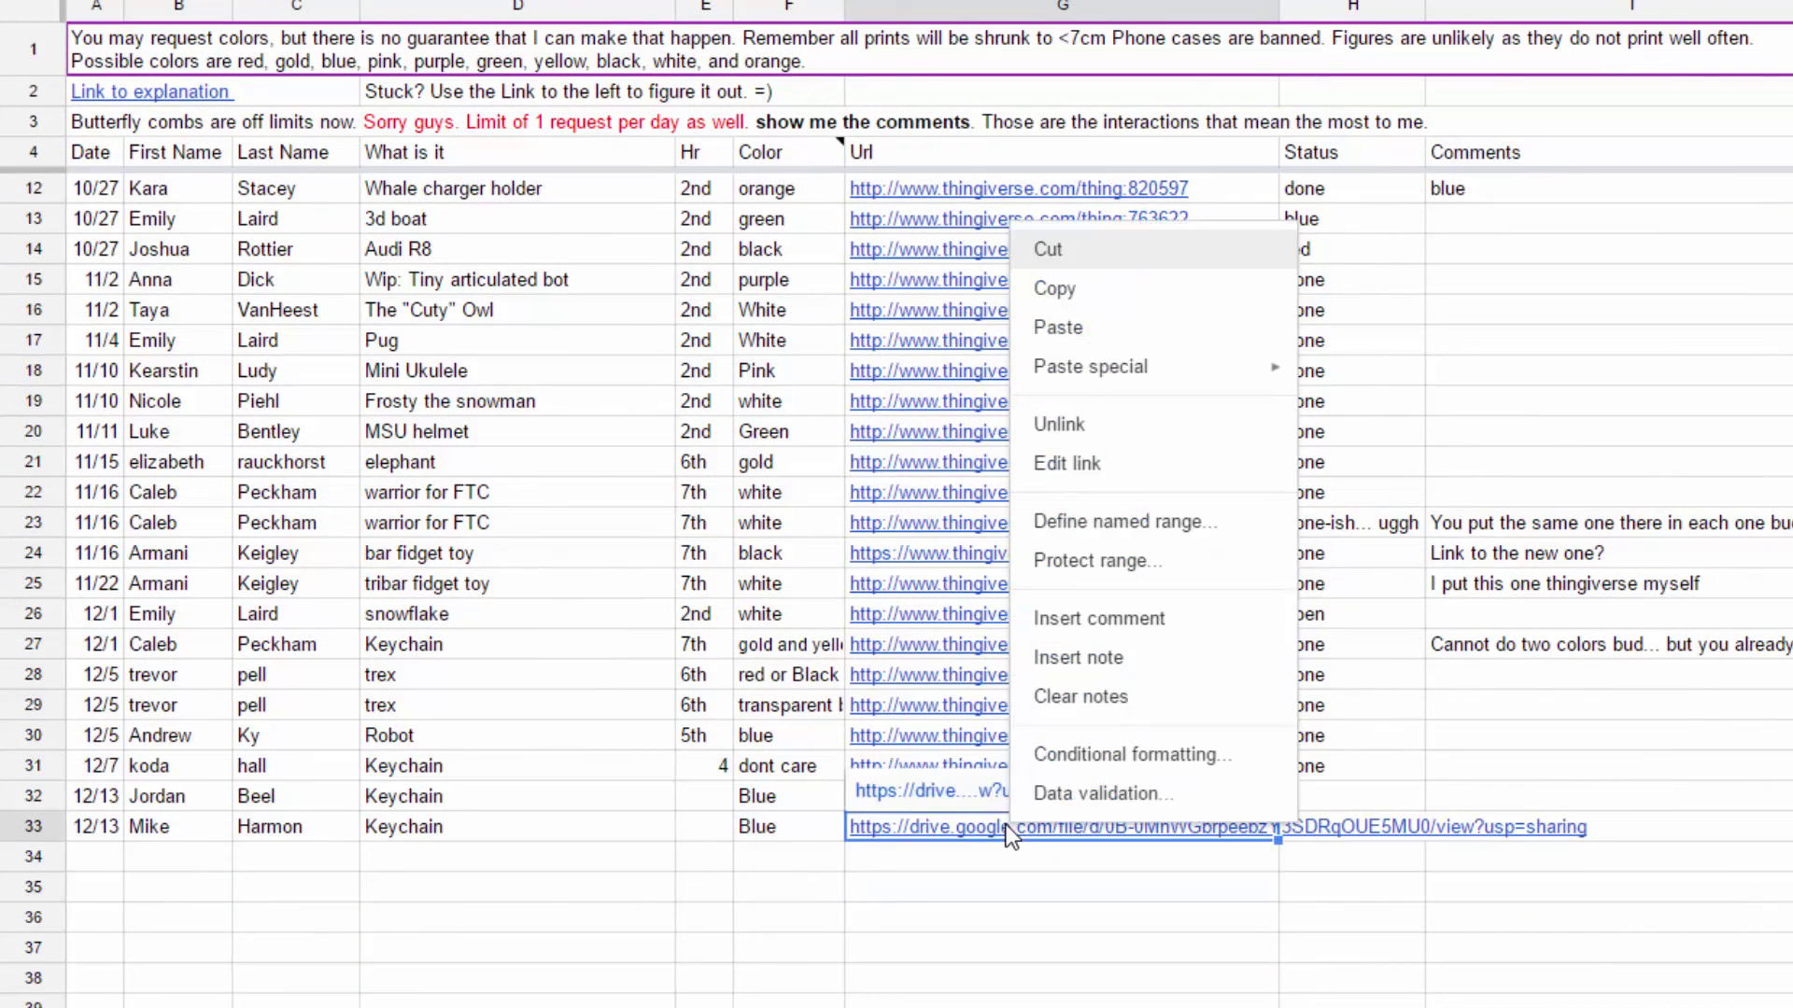
left_click(1068, 331)
left_click(1550, 930)
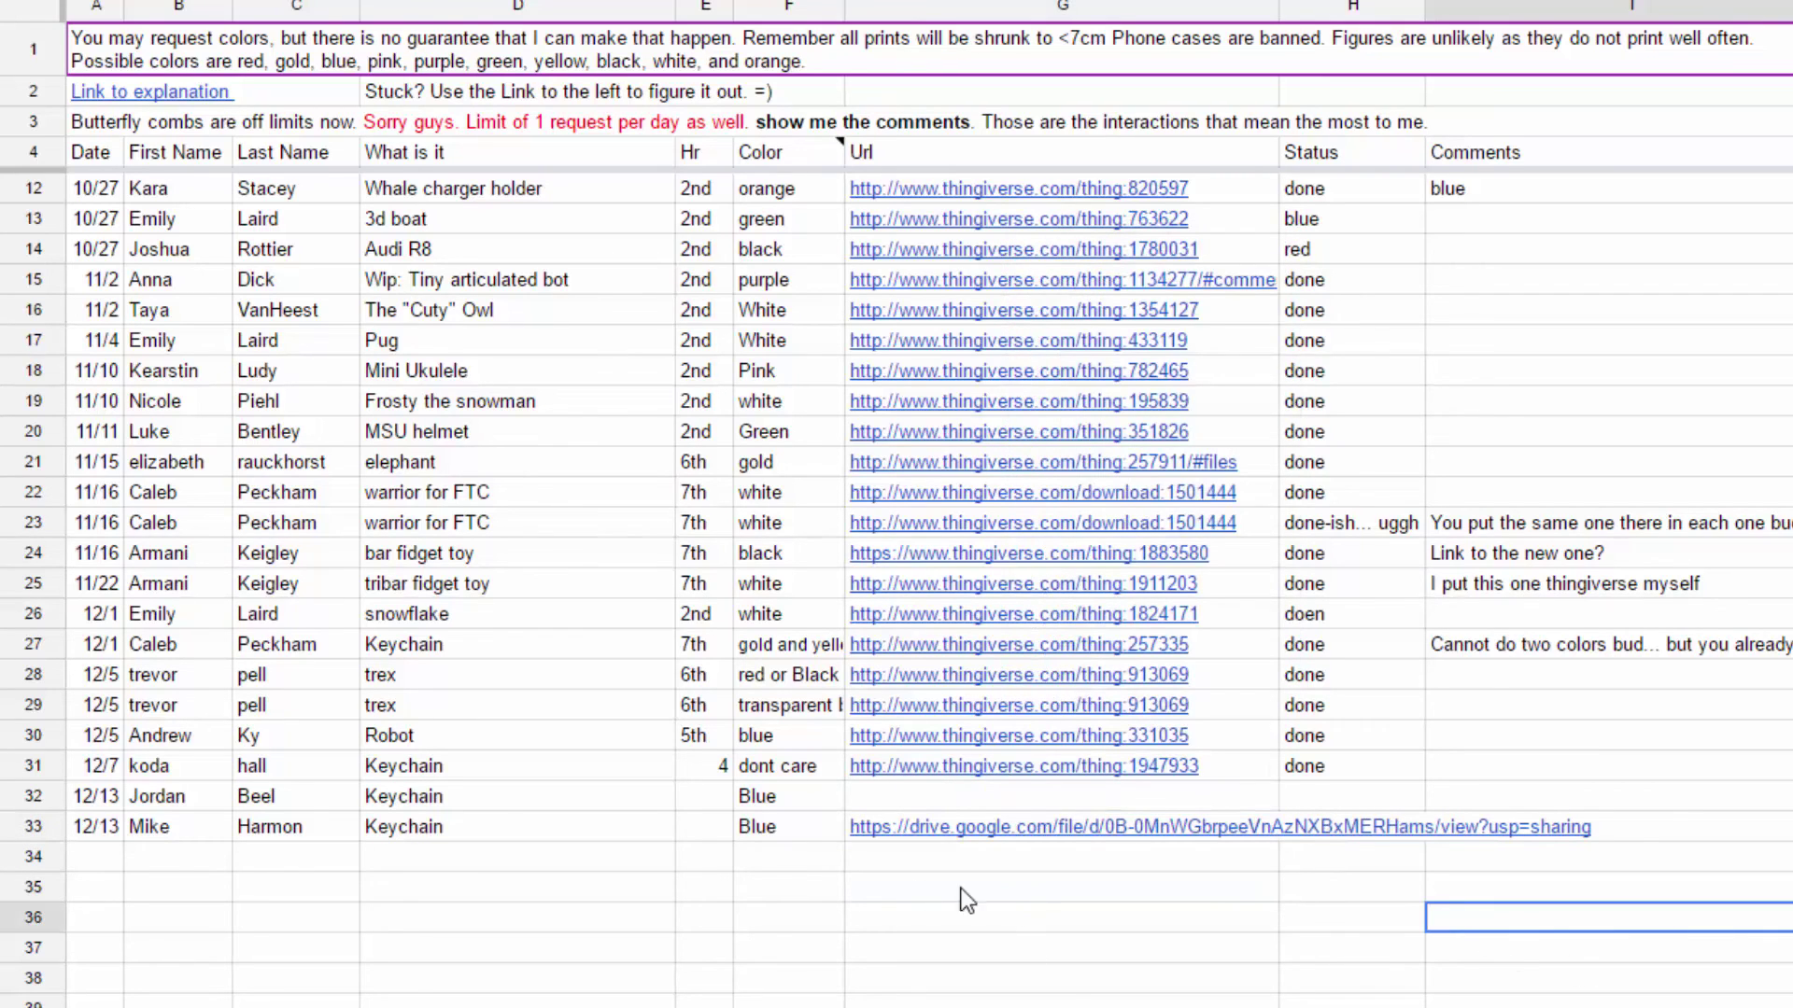
left_click(649, 856)
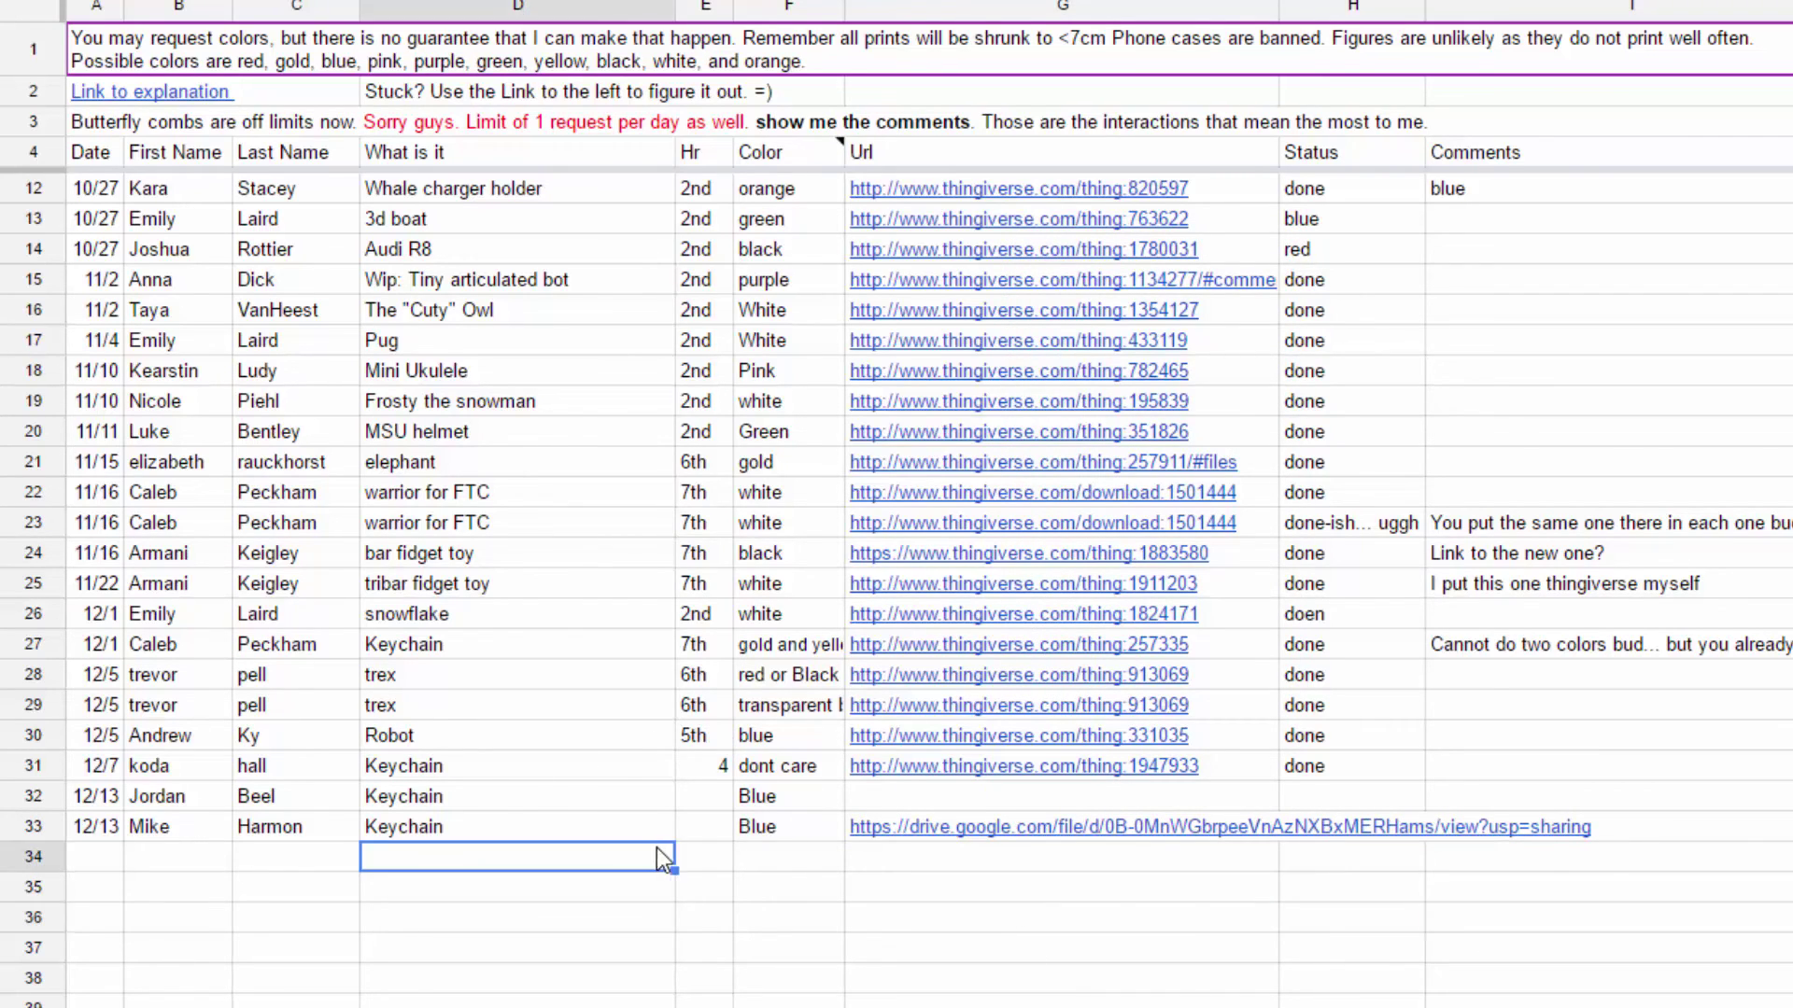
scroll(654, 831, "up", 3)
scroll(654, 829, "down", 2)
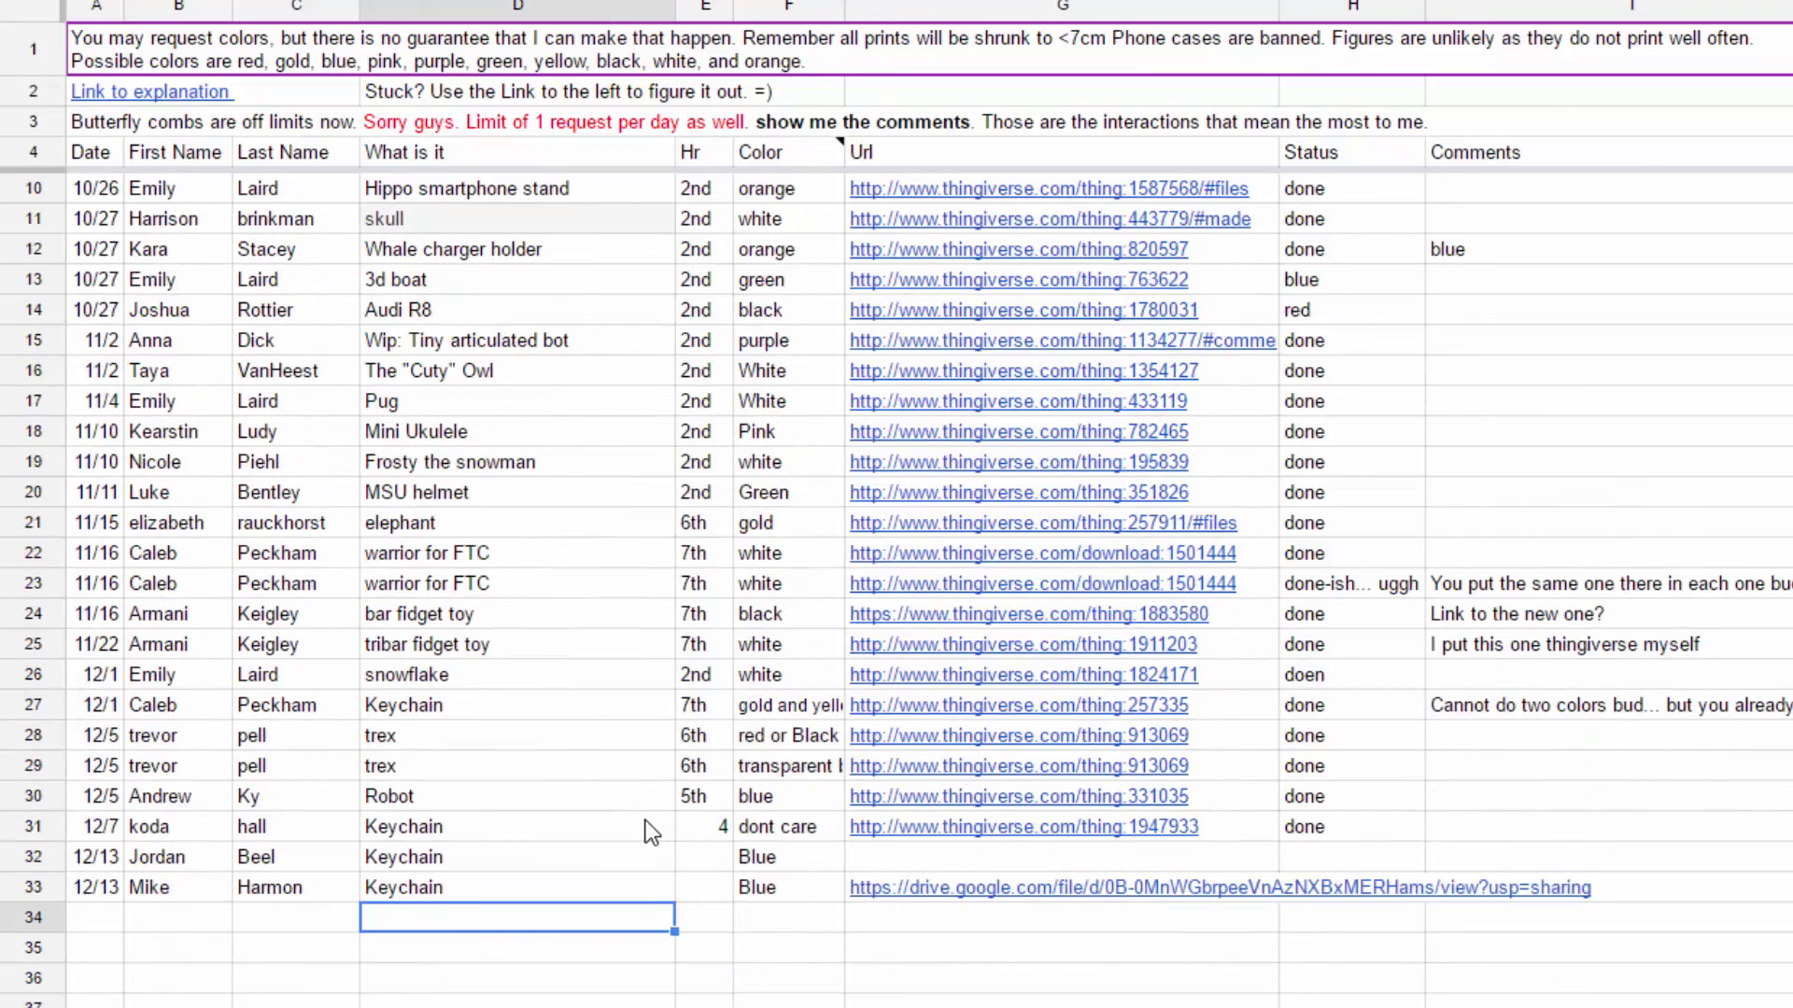